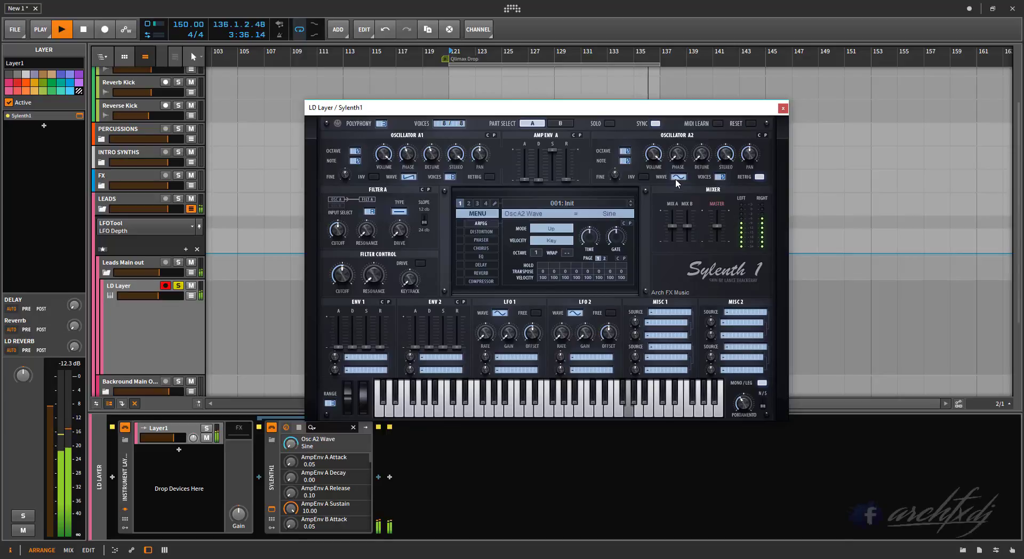
Step: Raise oscillator A2's voice count, turn off its retrigger, and set its detune to 4.90 and phase to 54.86 degrees
left_click(722, 173)
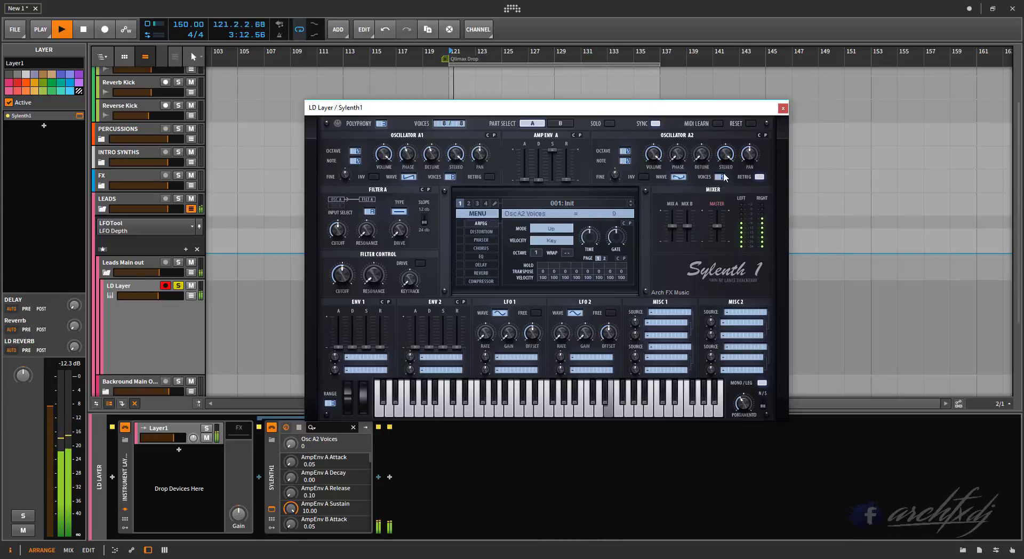
left_click(761, 176)
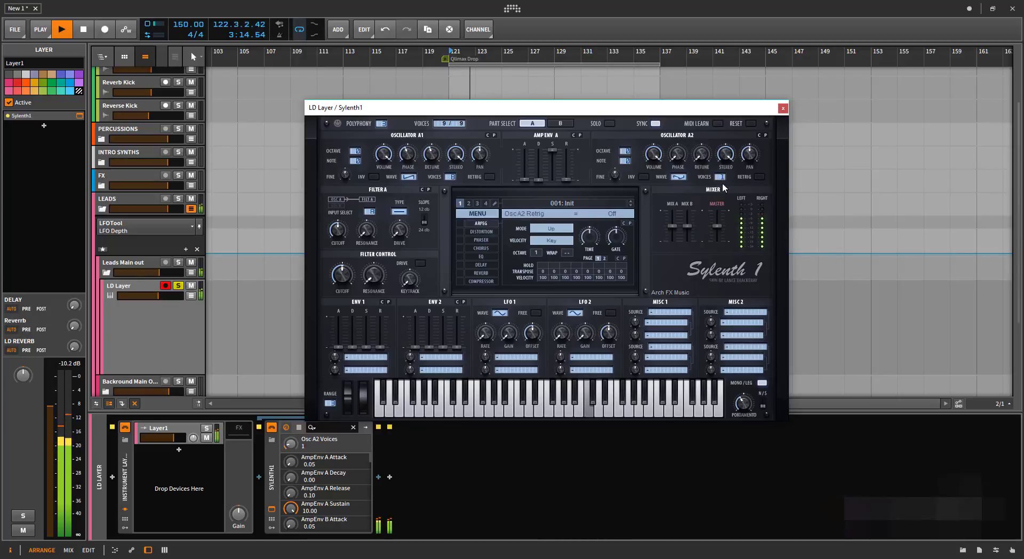
left_click_drag(723, 177, 731, 113)
left_click_drag(700, 156, 701, 110)
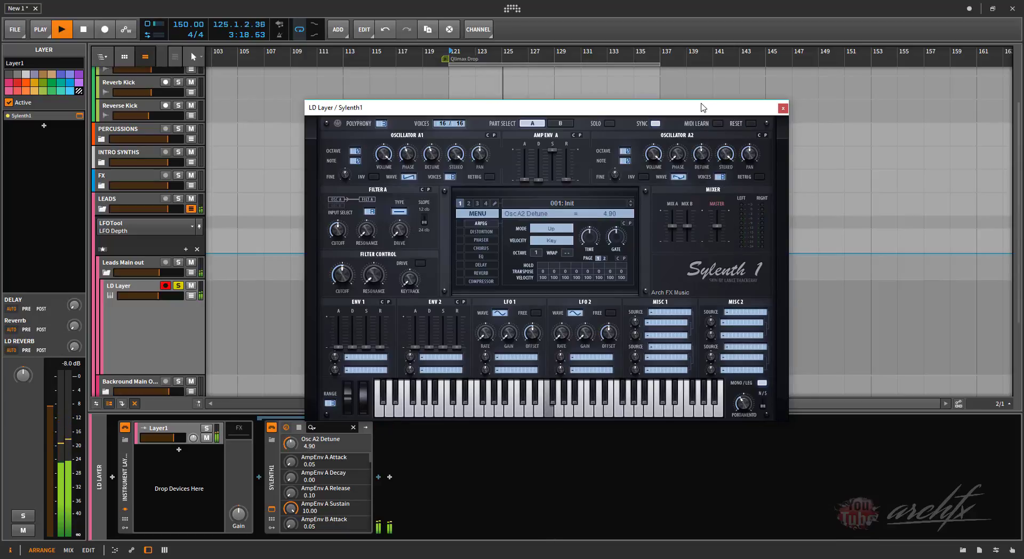
left_click_drag(676, 144, 676, 138)
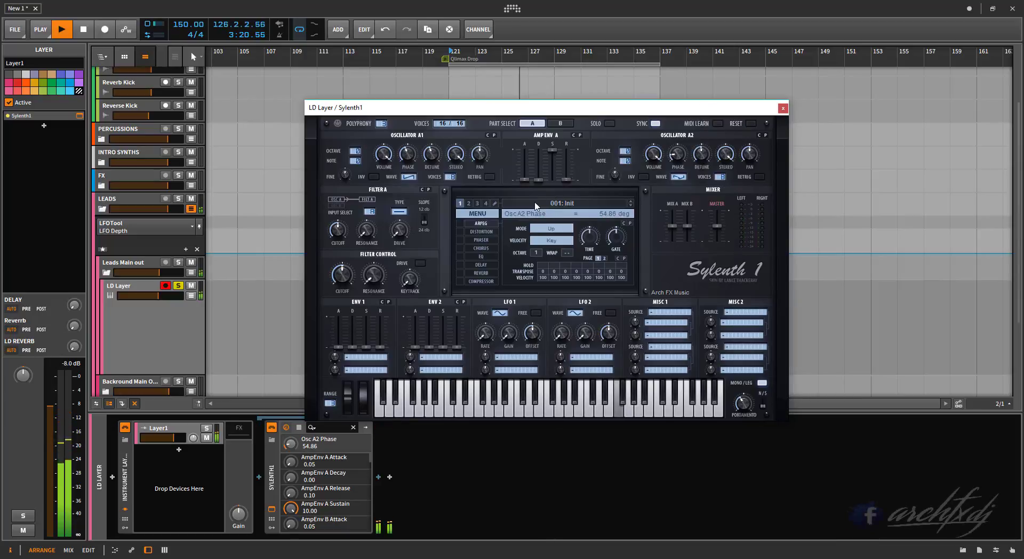
Step: Enable the OverDrive distortion with amount 10.00 and the chorus with dry/wet at 40.48 %
left_click(463, 231)
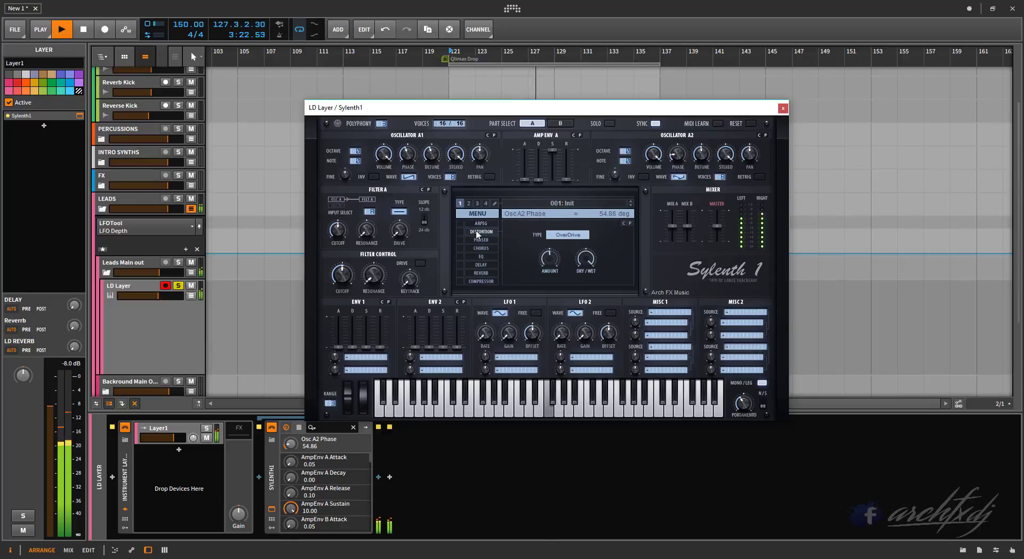
left_click(461, 231)
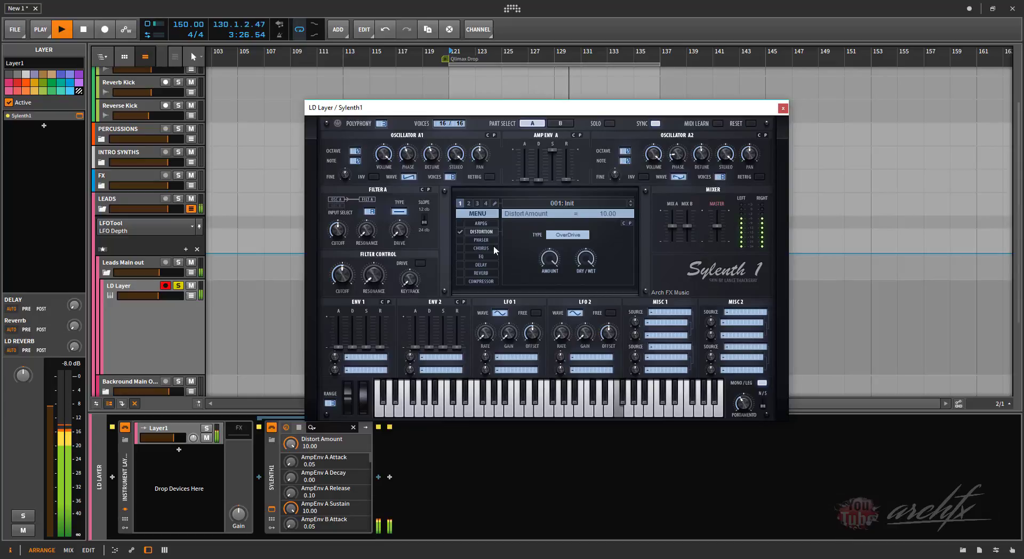
left_click(478, 248)
left_click(460, 247)
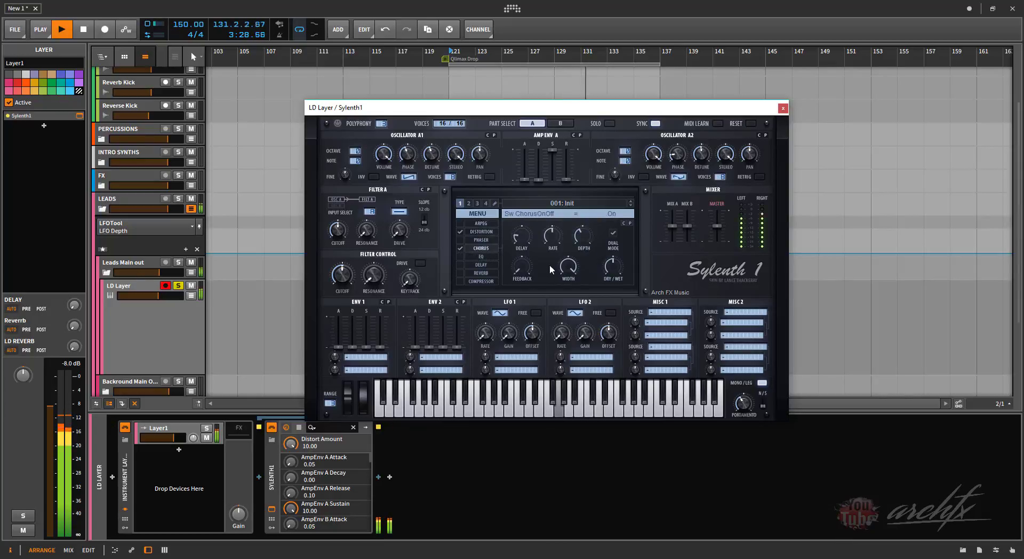
left_click_drag(604, 276, 609, 266)
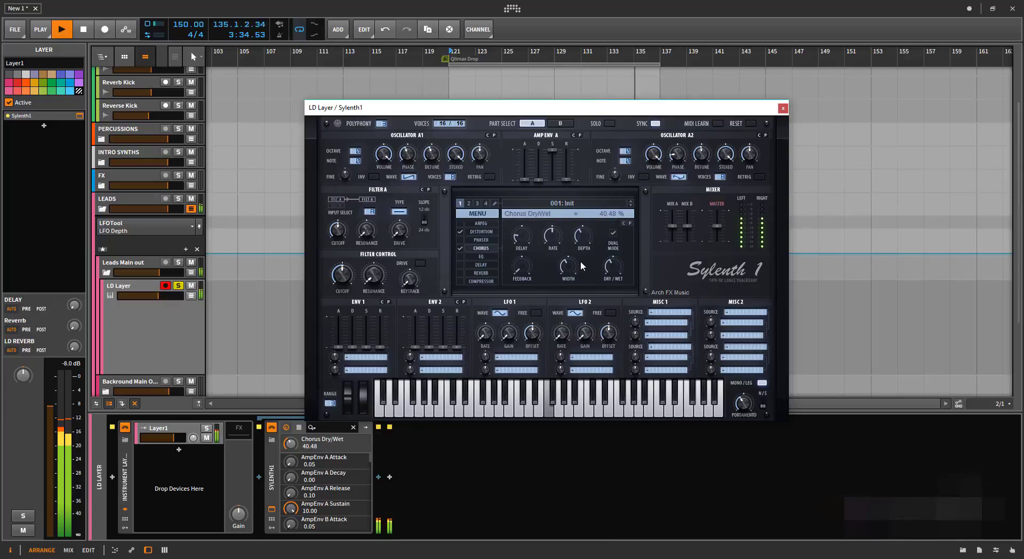
Step: Set filter A to low-pass with A+B input and a 12 dB slope, and raise its drive to 2.24
left_click(401, 212)
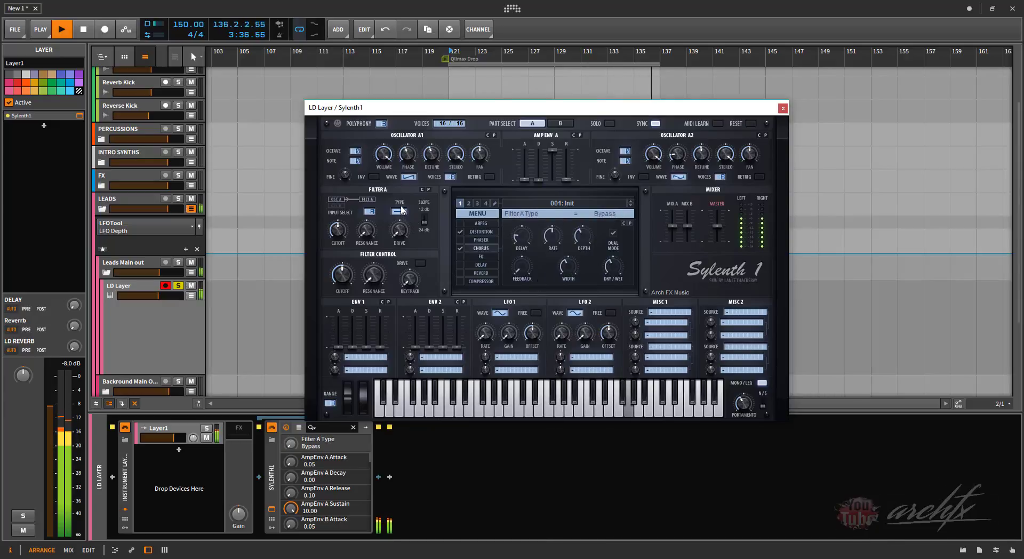
left_click(370, 213)
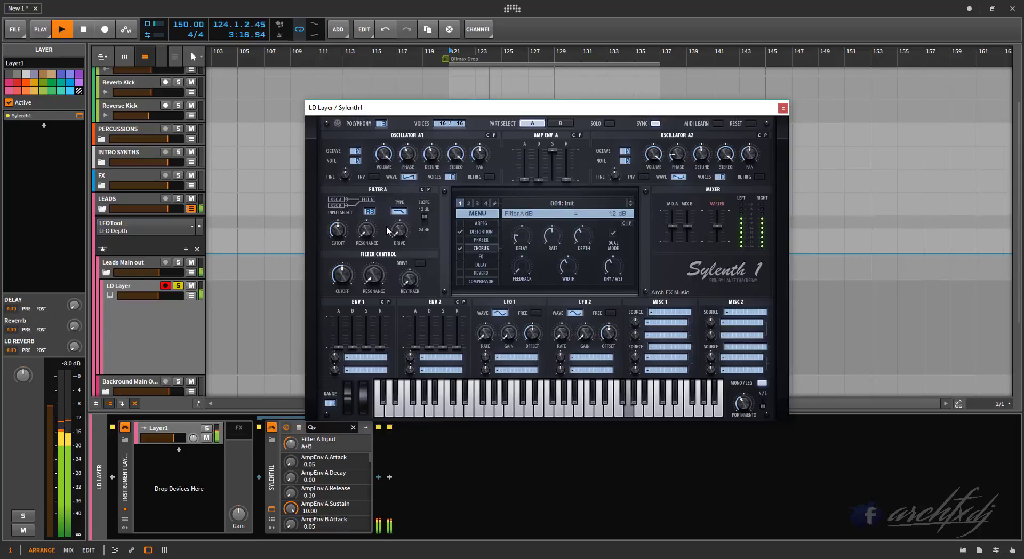
left_click(360, 238)
left_click(402, 238)
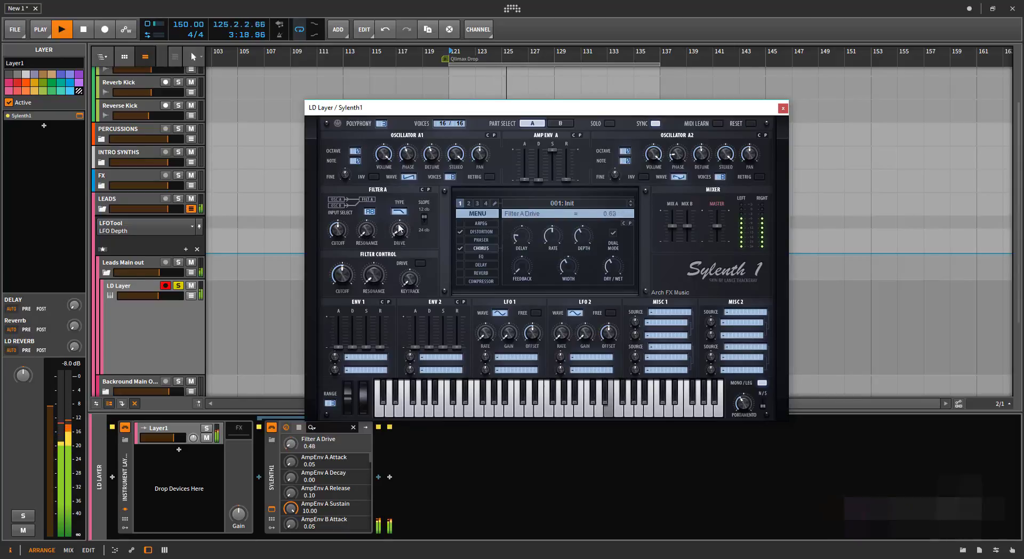
key("space")
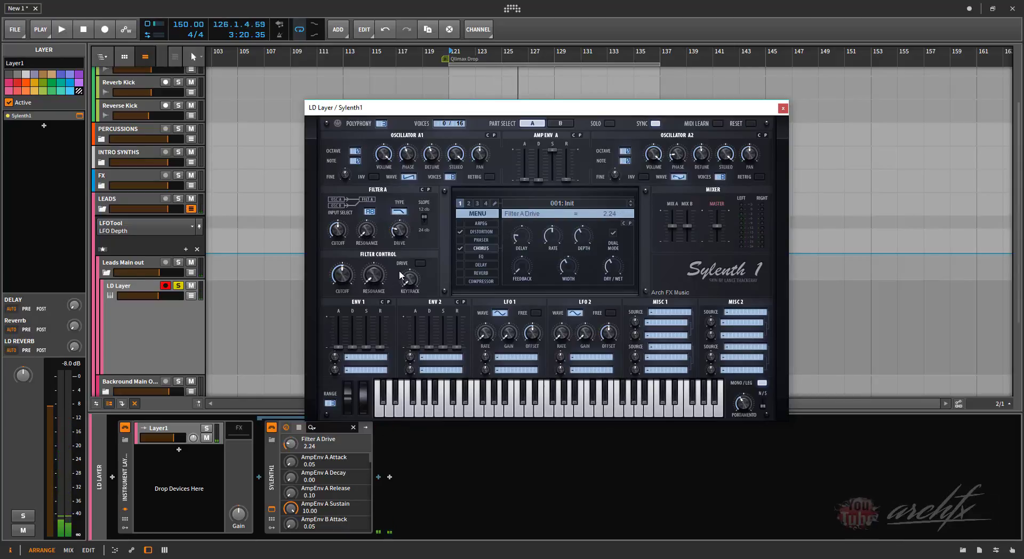
Step: Turn on drive in Filter Control and set its resonance to 2.57 and cutoff to 18.11 Hz while auditioning the loop
left_click_drag(408, 255, 408, 252)
key("space")
key("space")
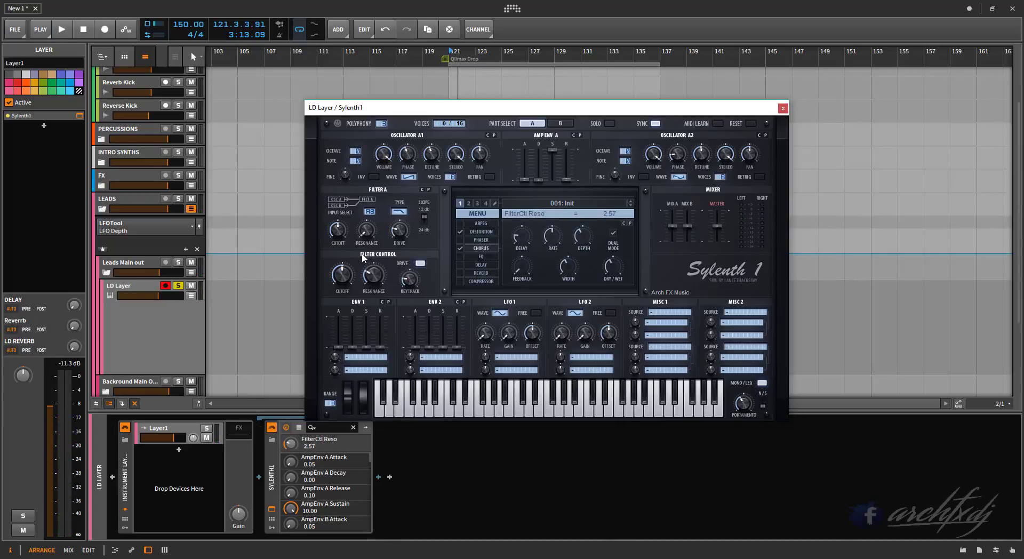
left_click_drag(342, 284, 351, 276)
key("space")
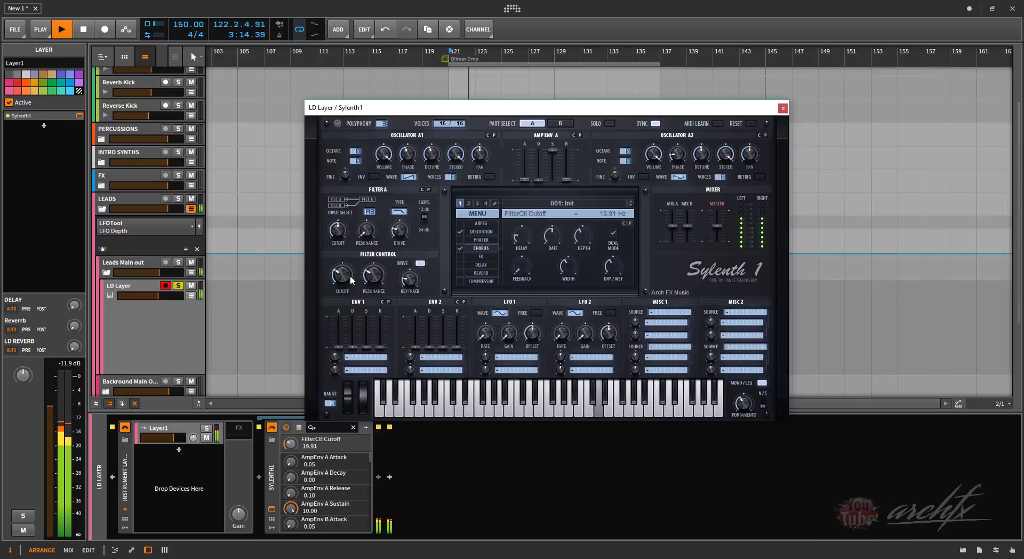
left_click(372, 274)
left_click_drag(349, 284, 352, 272)
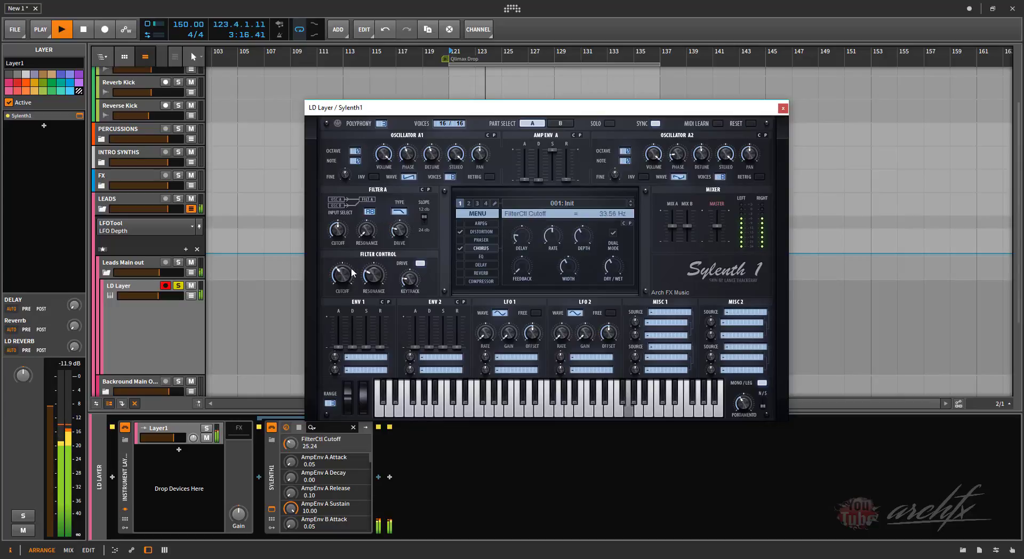
key("space")
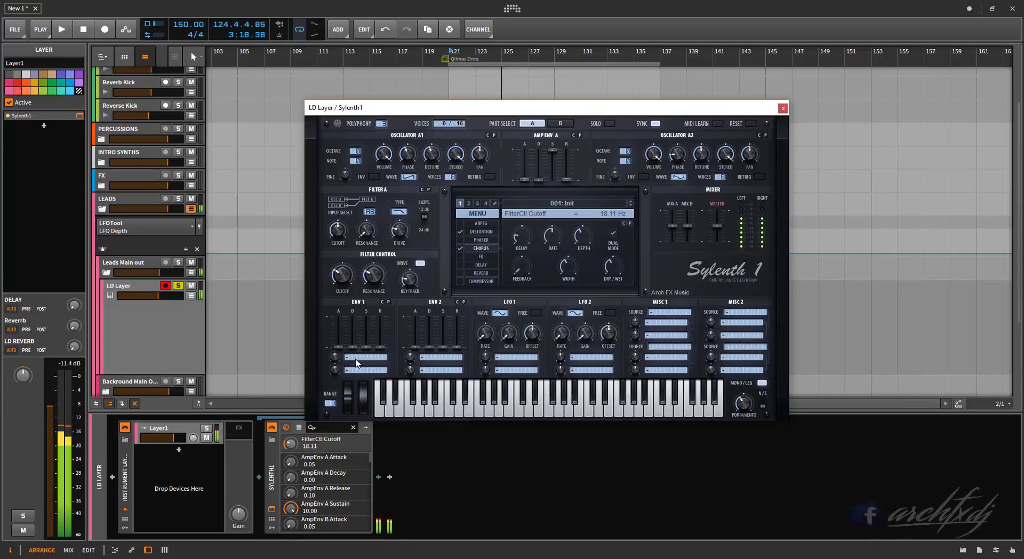
Step: Route envelope 1 to Pitch AB with amount 1.00, raise its decay slightly, and audition the sound
left_click(365, 357)
left_click(367, 434)
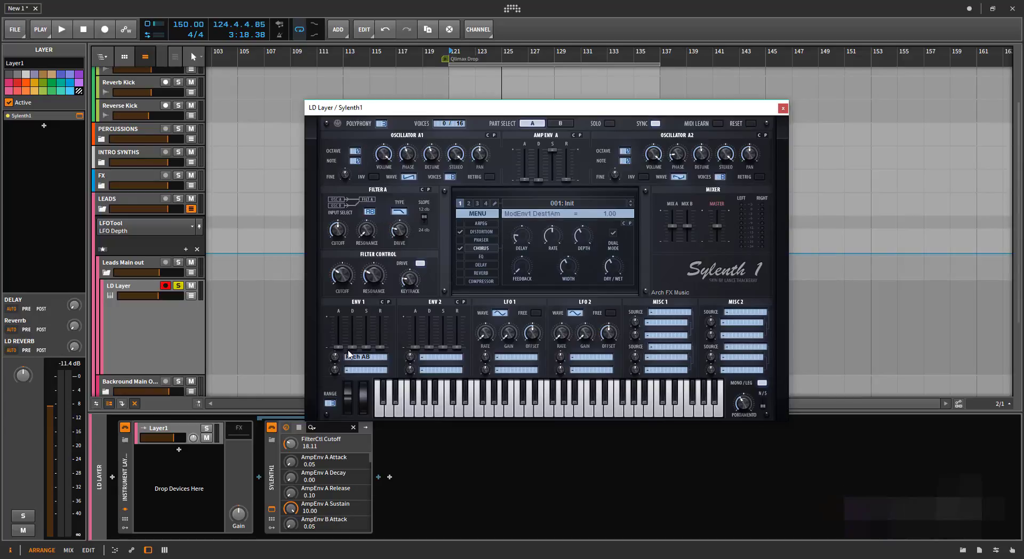
left_click_drag(354, 349, 336, 364)
key("space")
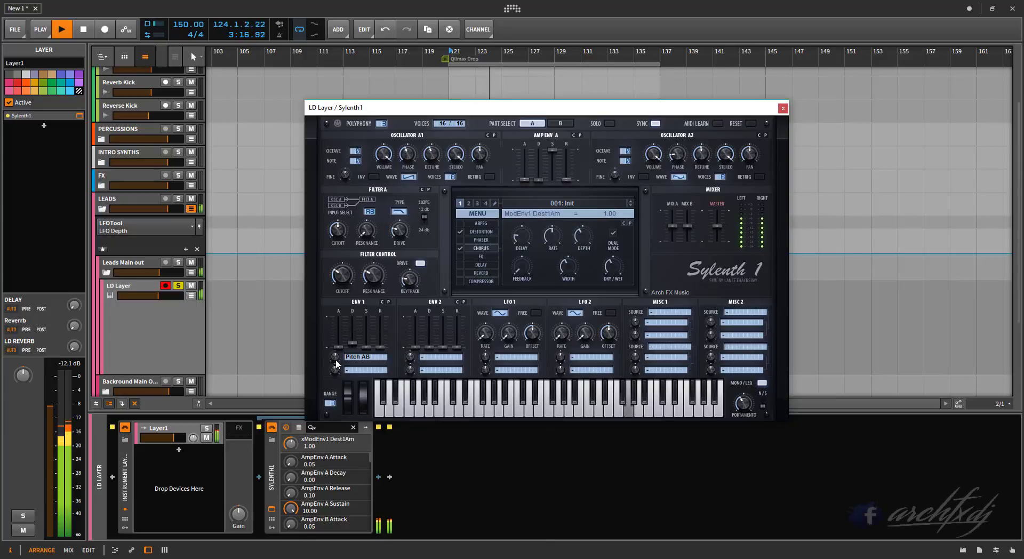
key("space")
Step: Route envelope 2 to Cutoff AB and set its decay to 2.70
left_click(428, 360)
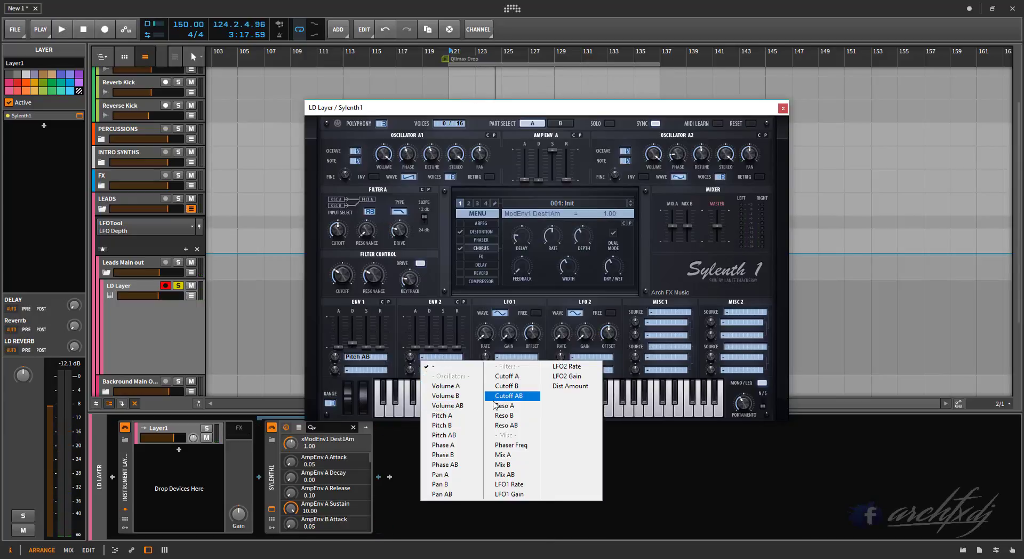
left_click(504, 395)
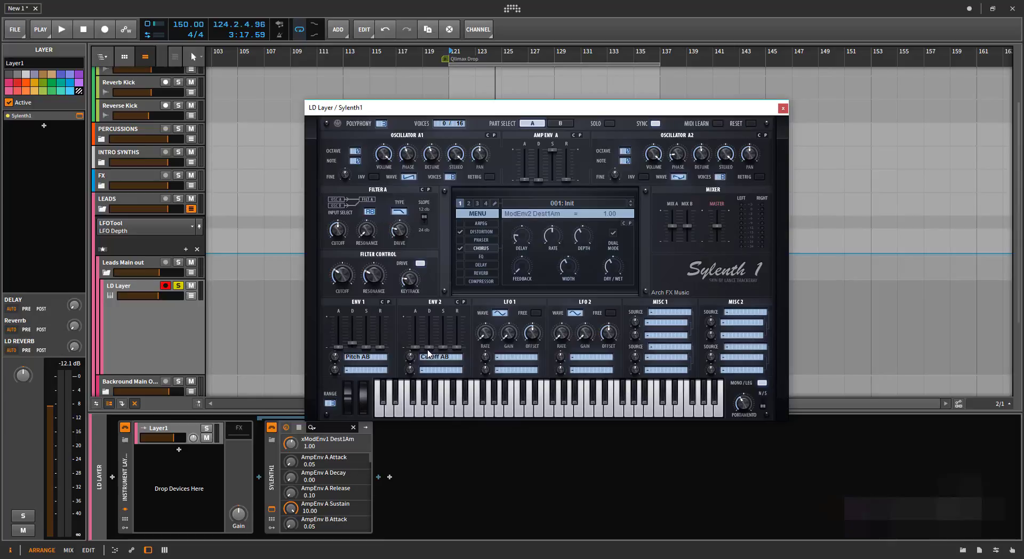
left_click(426, 347)
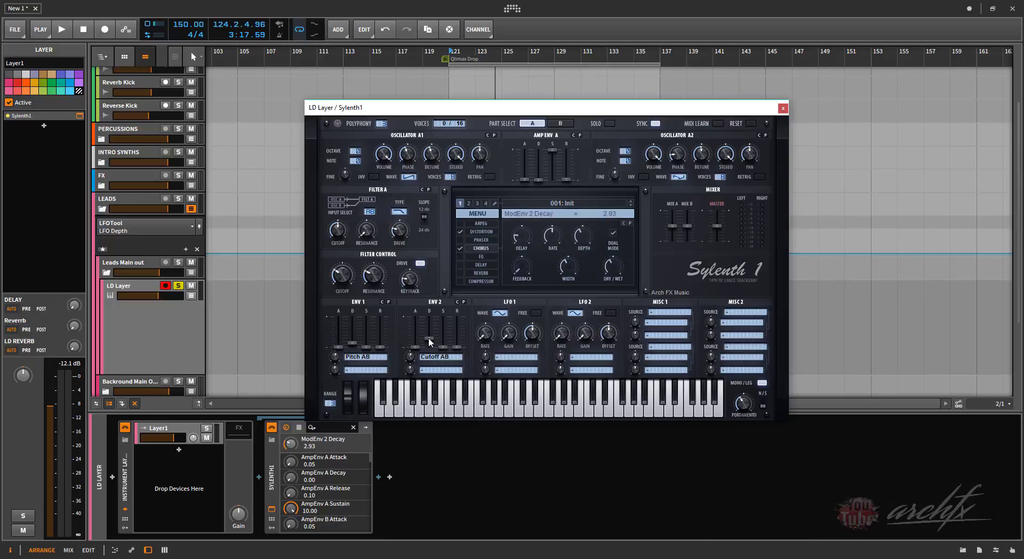
Step: During playback, set envelope 1's pitch modulation amount to 0.52 and switch the portamento mode to Slide
key("space")
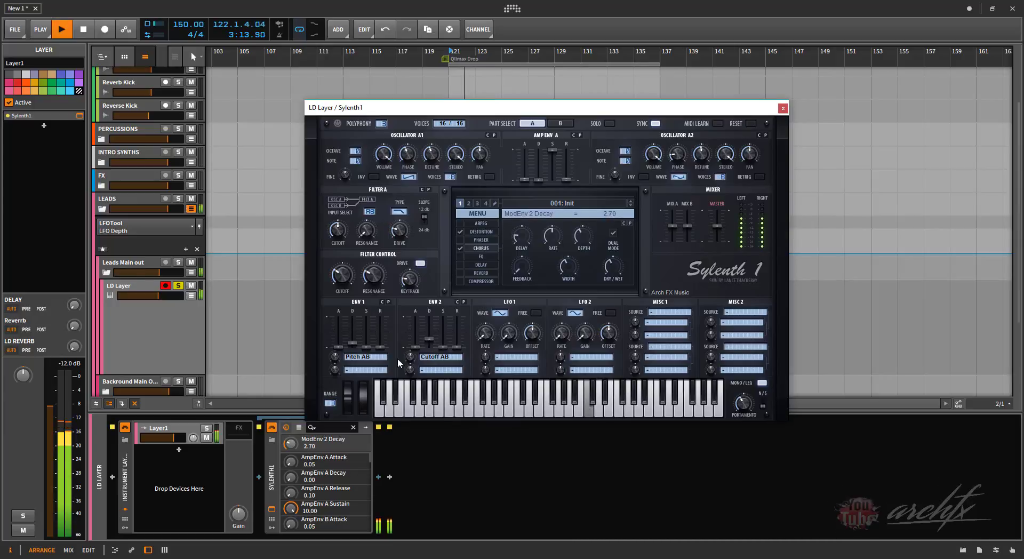
left_click_drag(335, 357, 334, 364)
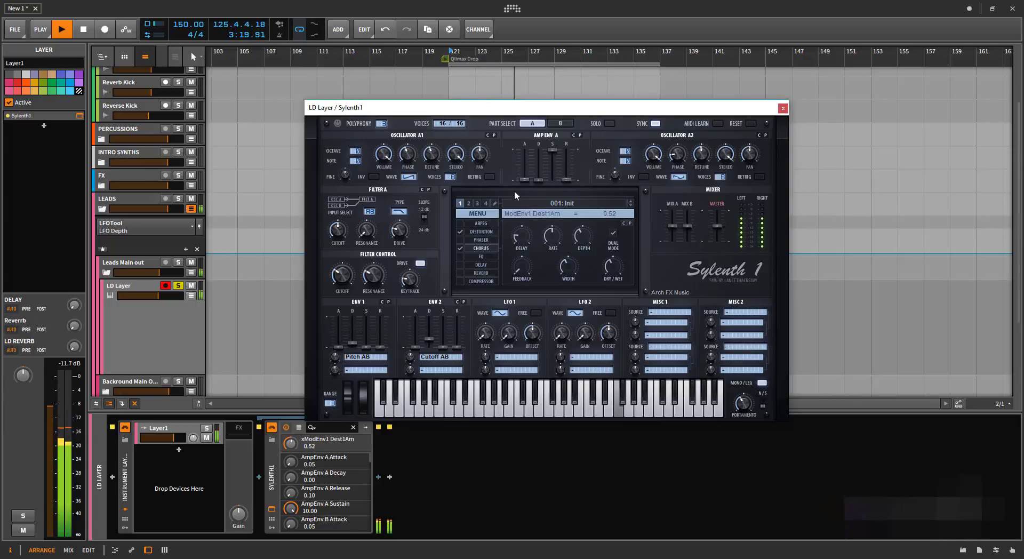
left_click(762, 400)
Step: Route LFO 1 to Pitch AB with a Random wave, a rate of 1/256D and a gain of 0.62
left_click(502, 356)
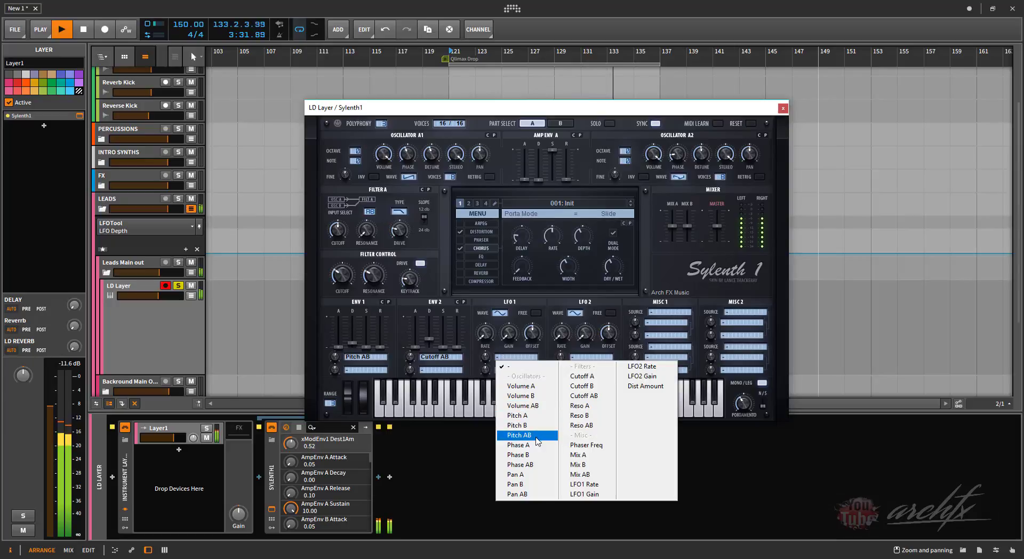
left_click(519, 435)
left_click_drag(500, 313, 499, 292)
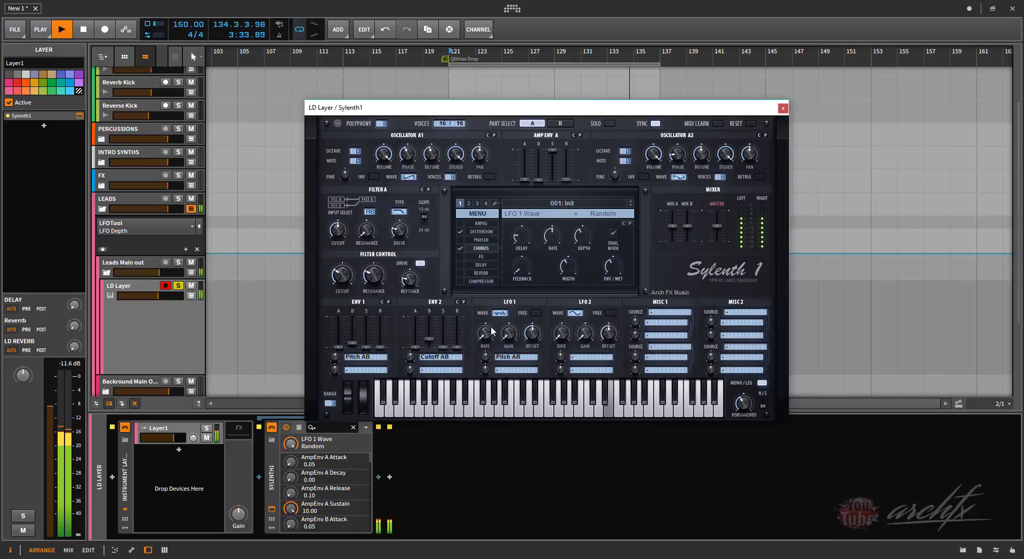
left_click_drag(488, 331, 496, 241)
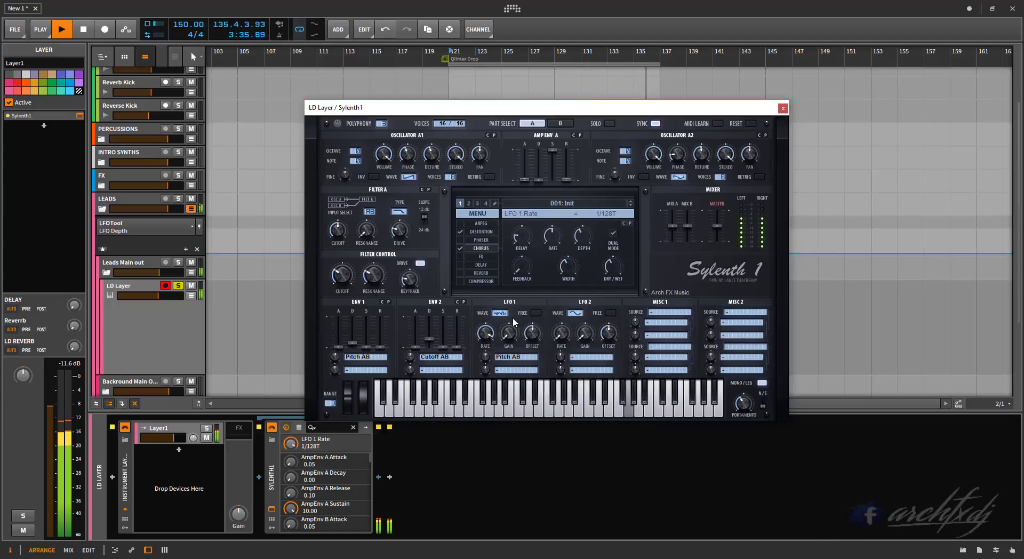
left_click_drag(511, 333, 510, 326)
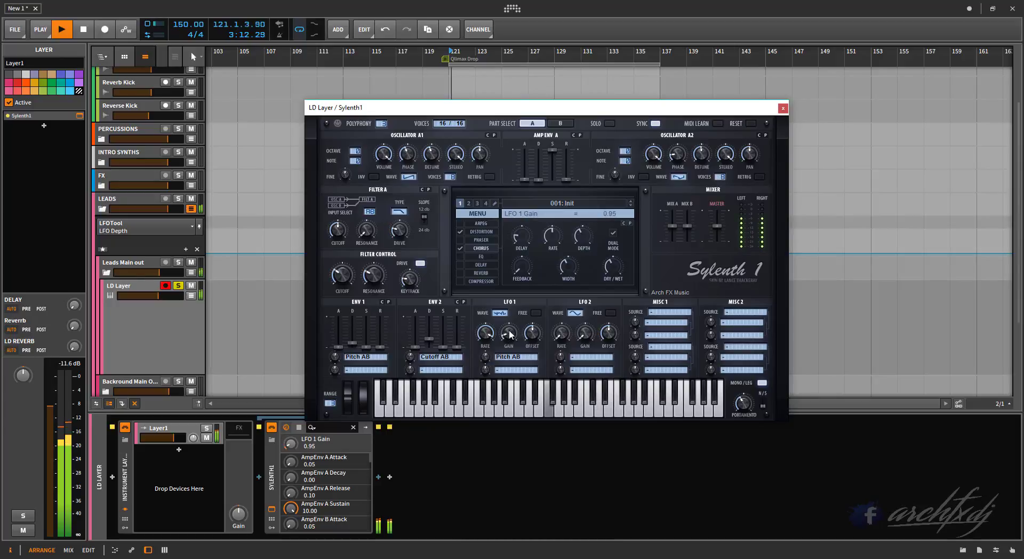
left_click(486, 334)
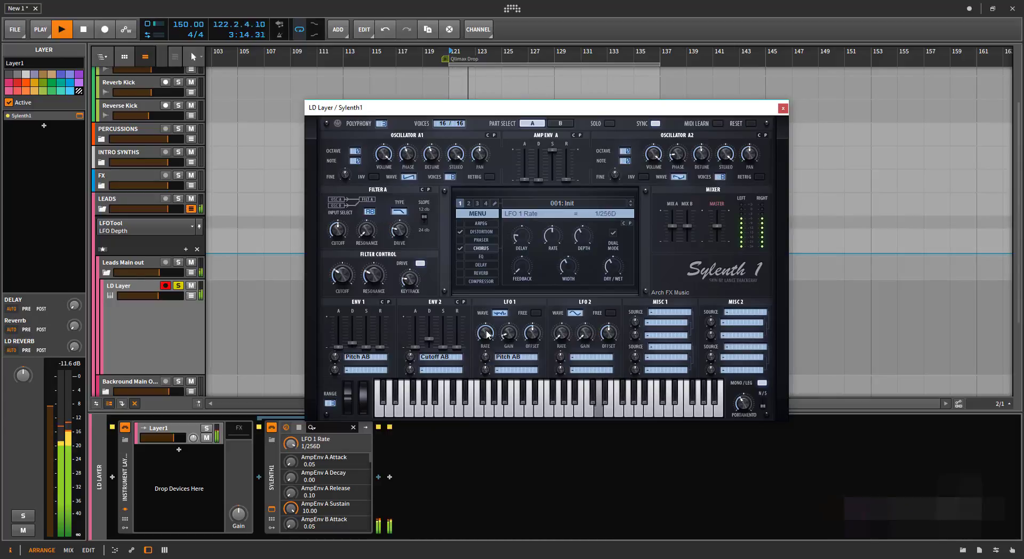
left_click_drag(513, 336, 509, 338)
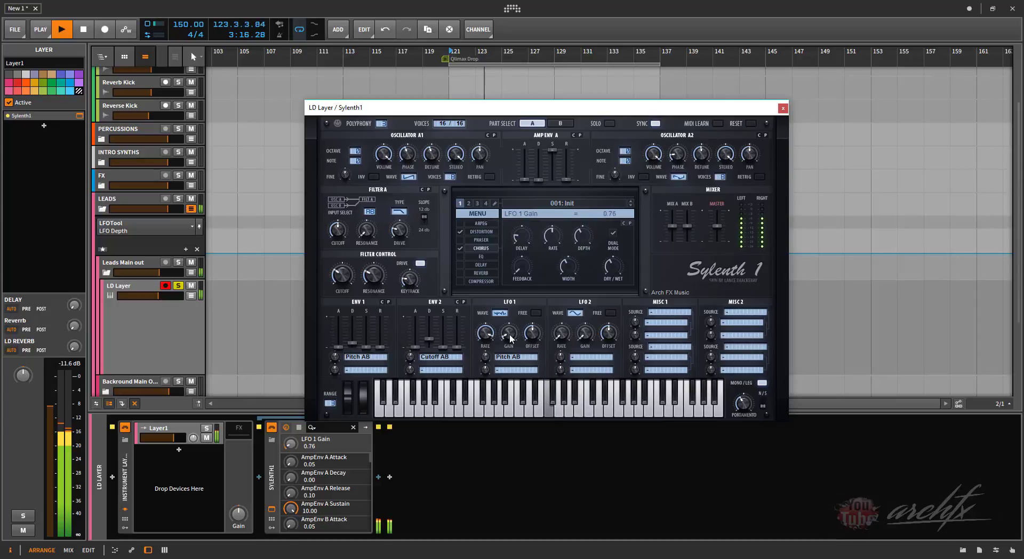
key("space")
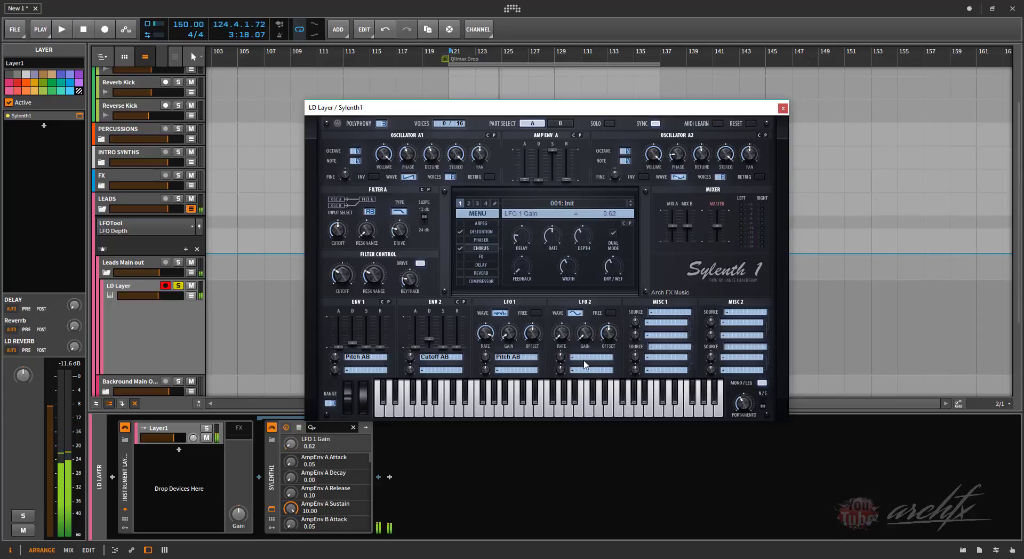
Step: Route LFO 2 to Pitch AB and set its rate to 1/16T and gain to 0.62 while auditioning the loop
left_click(586, 356)
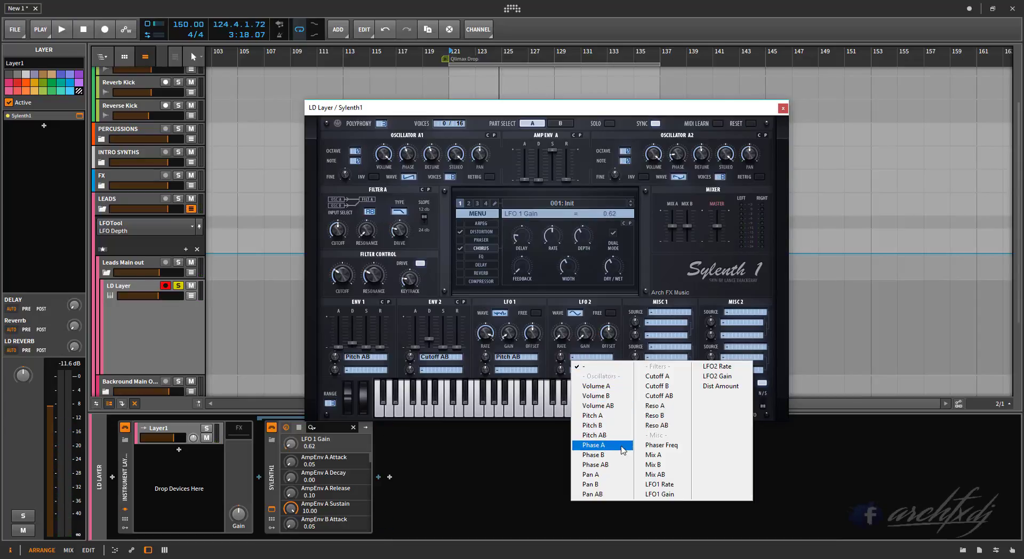
left_click(594, 434)
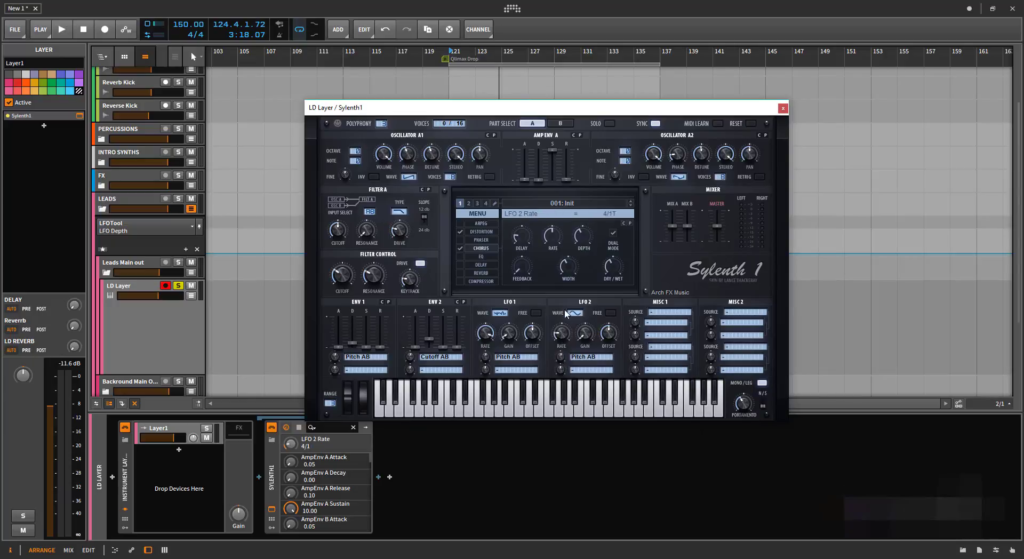
left_click(563, 331)
key("space")
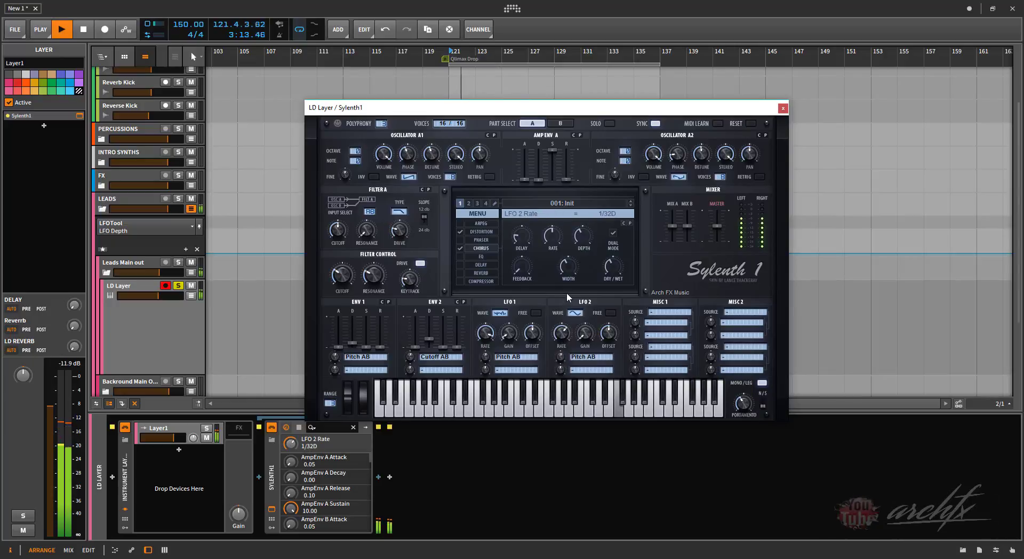
left_click_drag(583, 340, 579, 318)
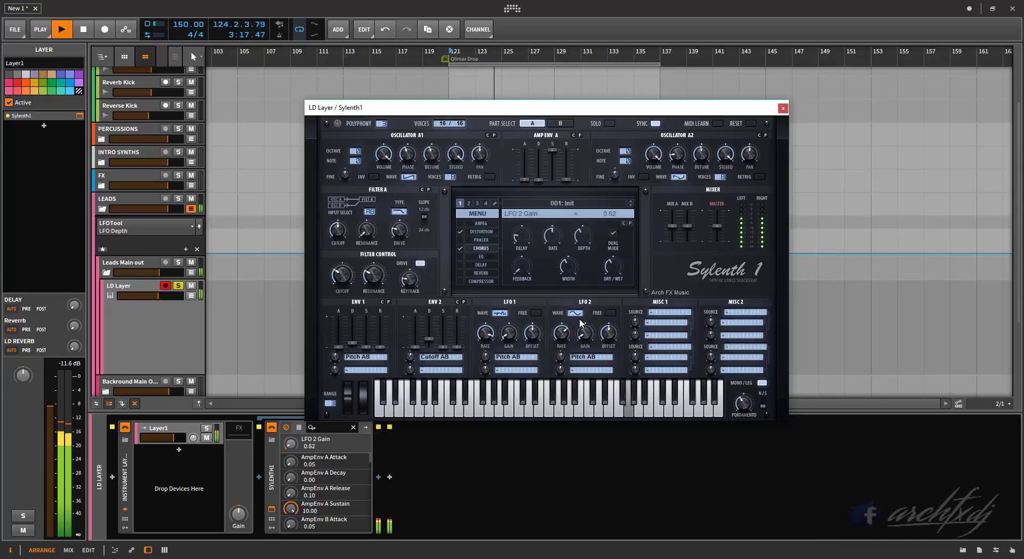
left_click(562, 337)
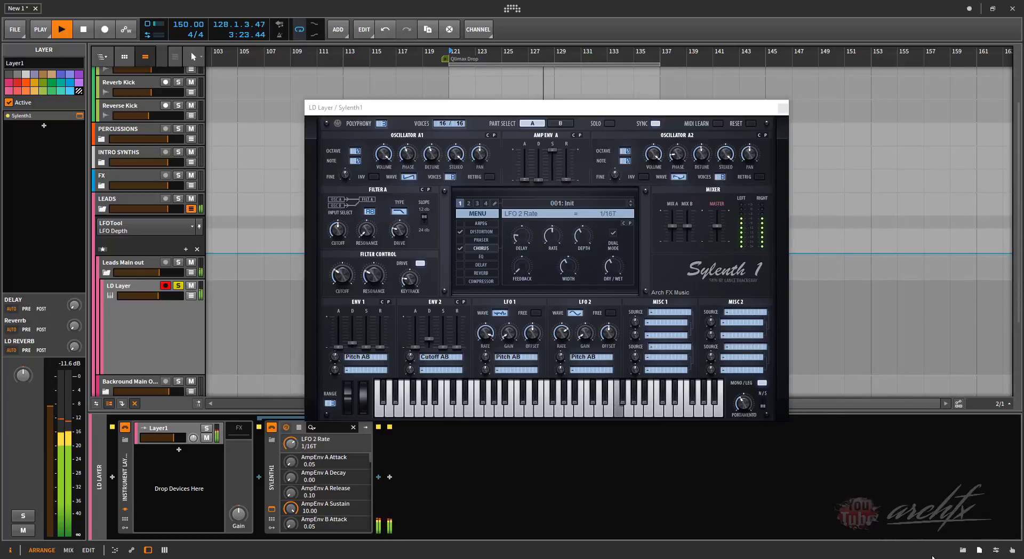
Step: In part B, set oscillator B1 to 8 voices with retrigger off, detune 4.33 and phase 142.29 degrees
left_click(564, 121)
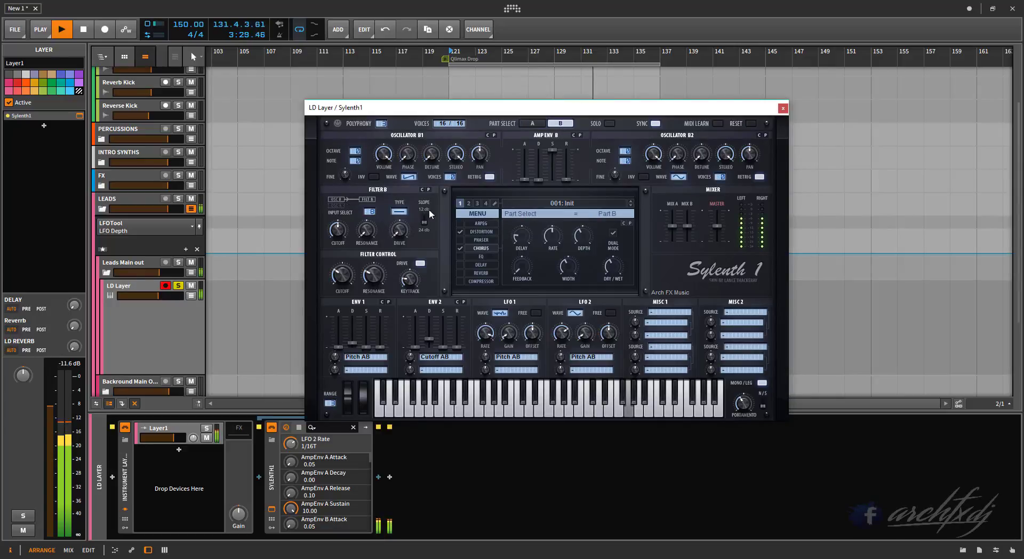
left_click_drag(457, 109, 457, 90)
left_click(489, 176)
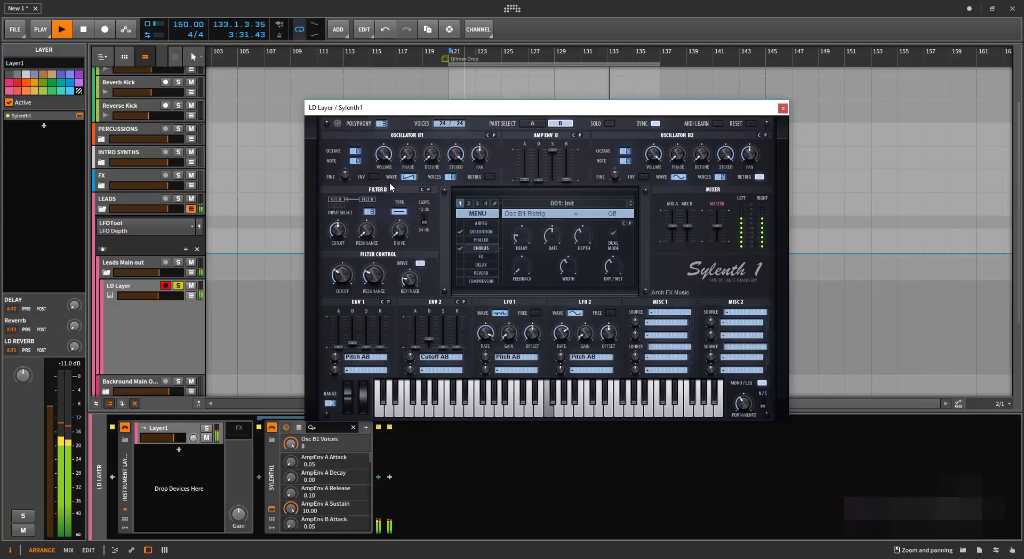
left_click_drag(431, 156, 436, 131)
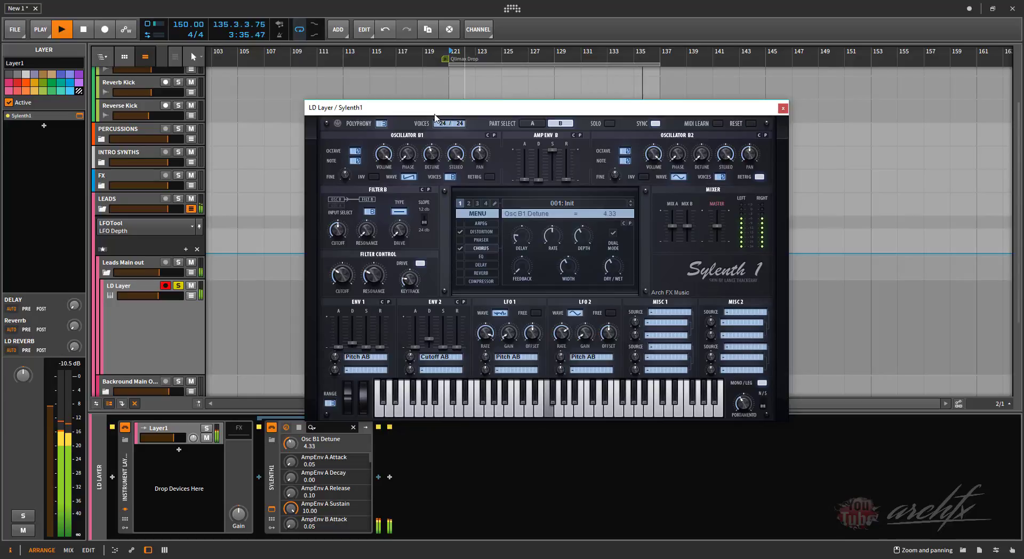
left_click_drag(409, 155, 412, 118)
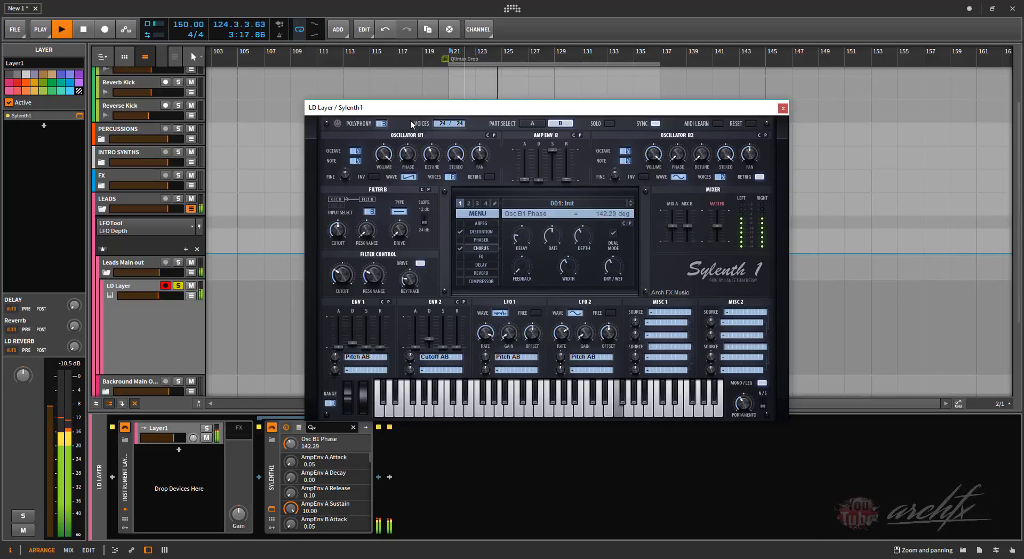
Step: Restart the loop to hear the part B change and lower Layer1's volume slightly
key("space")
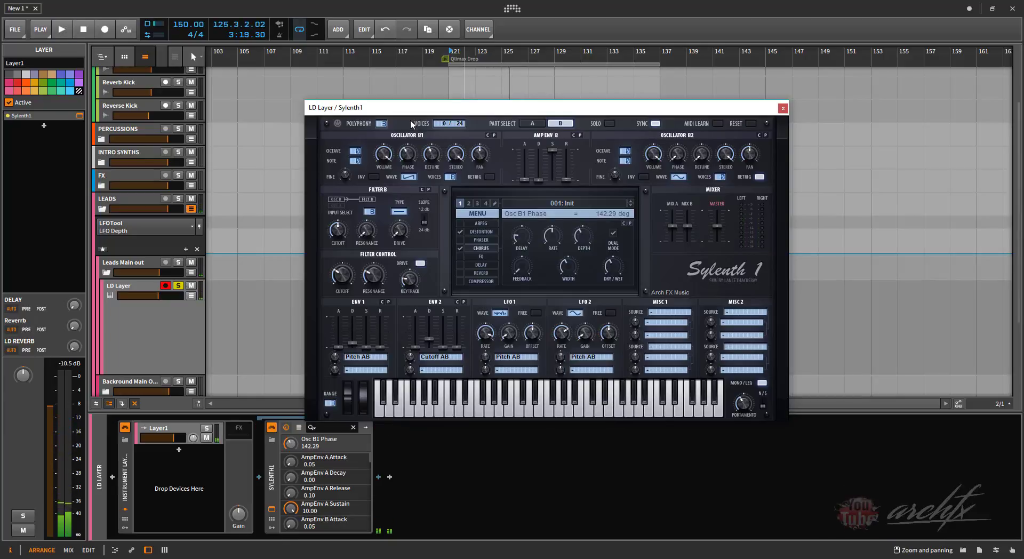
key("space")
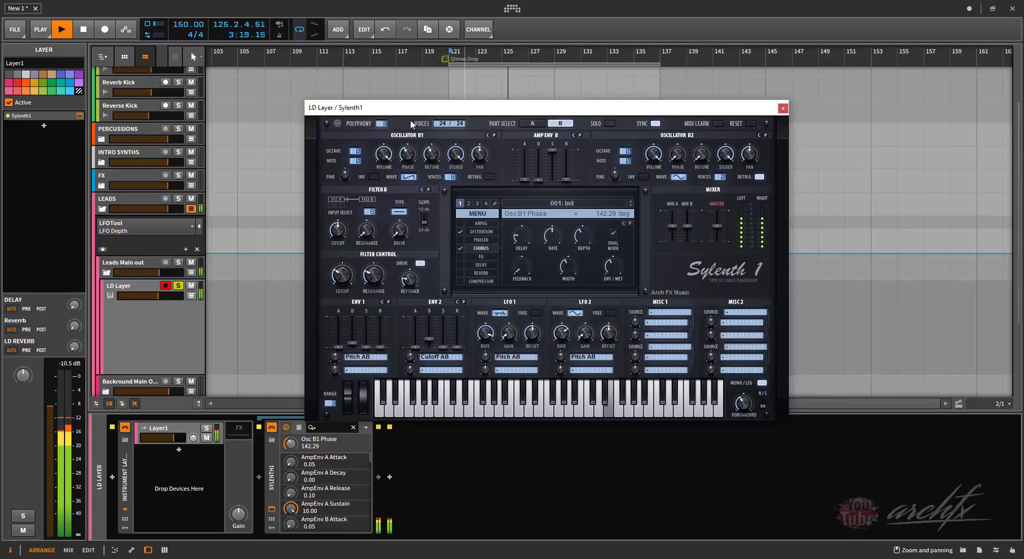
left_click_drag(176, 439, 170, 438)
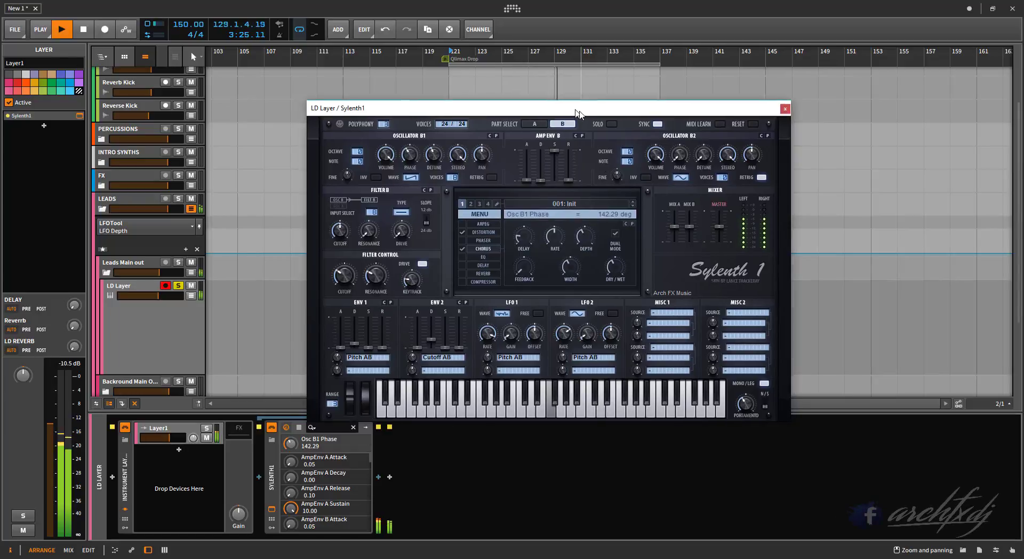
Step: Raise the OverDrive distortion amount to 10.00 and restart the loop to audition it
left_click_drag(578, 109, 590, 113)
left_click(493, 234)
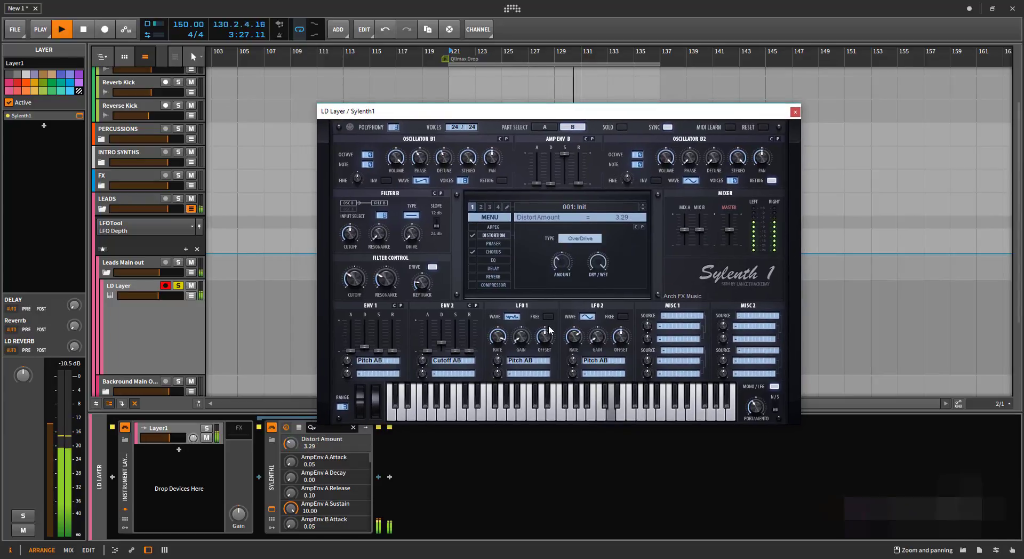
left_click_drag(549, 330, 556, 223)
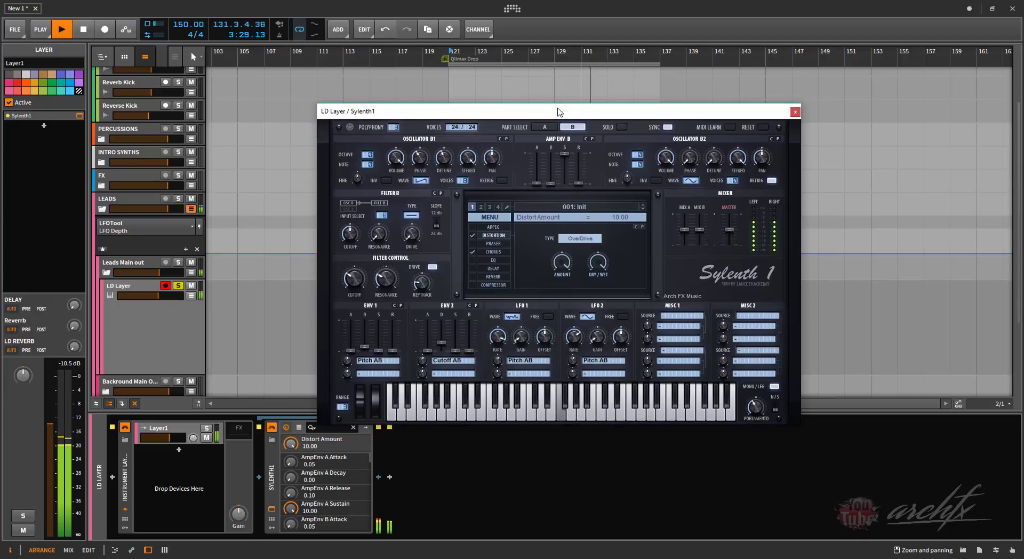
left_click_drag(557, 110, 567, 111)
key("space")
key("space")
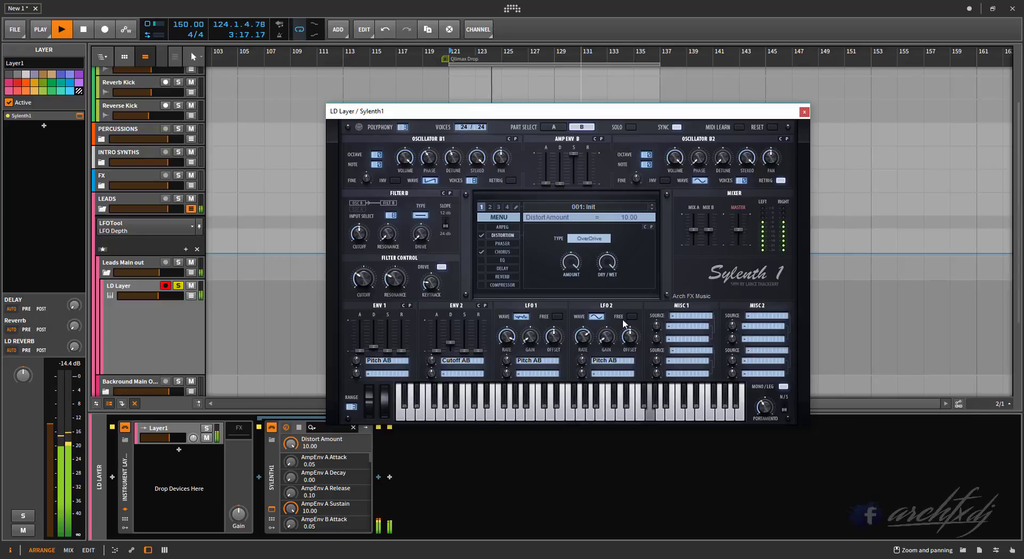
Step: Set the filter control resonance to 2.43 and cutoff to 14.98 Hz while the loop plays, and stop playback
left_click(398, 280)
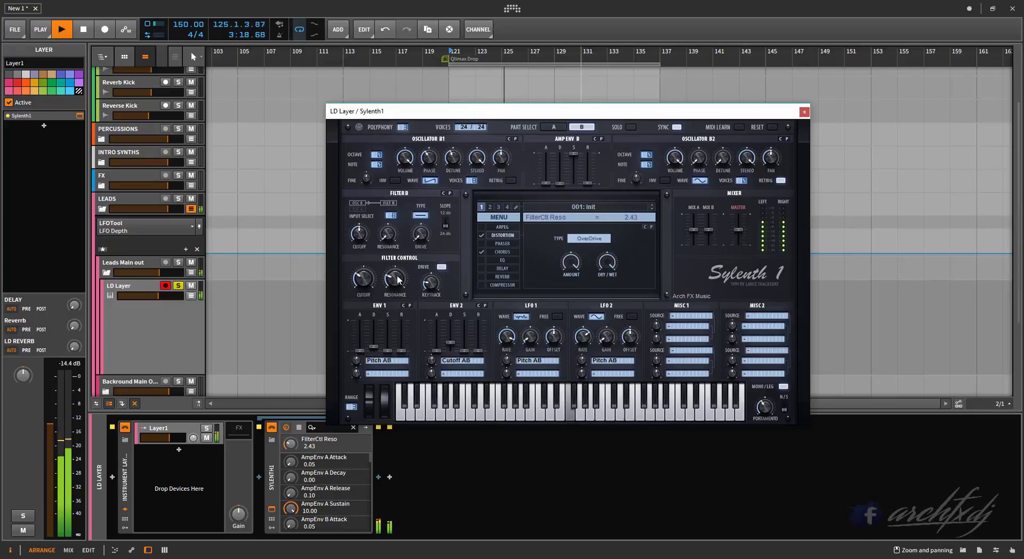
left_click(363, 279)
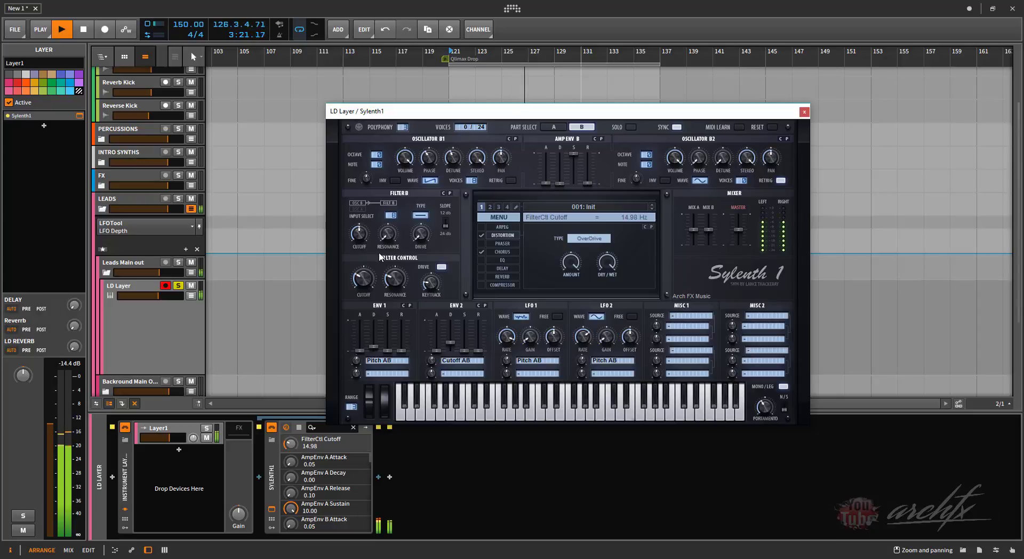
key("space")
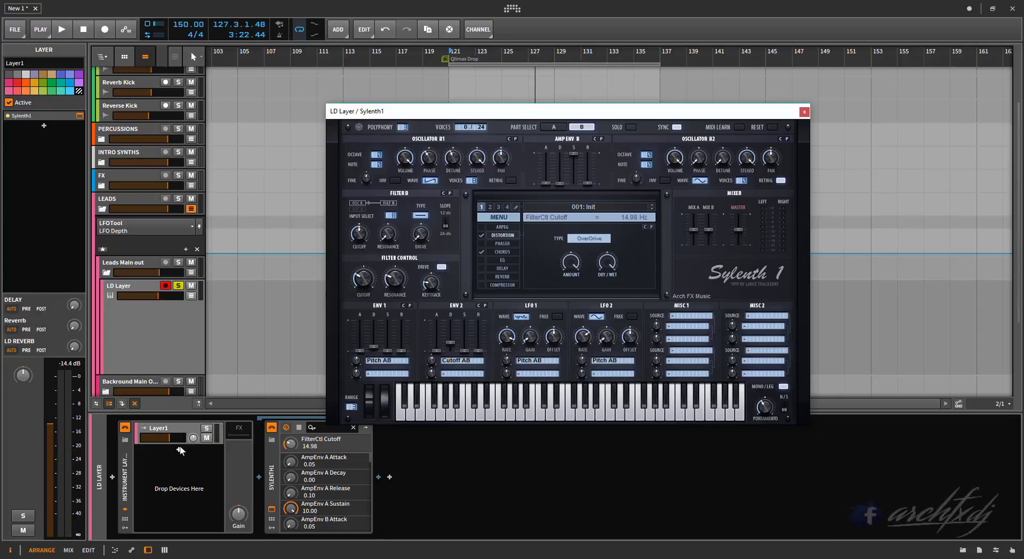
Step: Add a second layer to the instrument layer device and load Sylenth1 on it
left_click(179, 449)
type("sy")
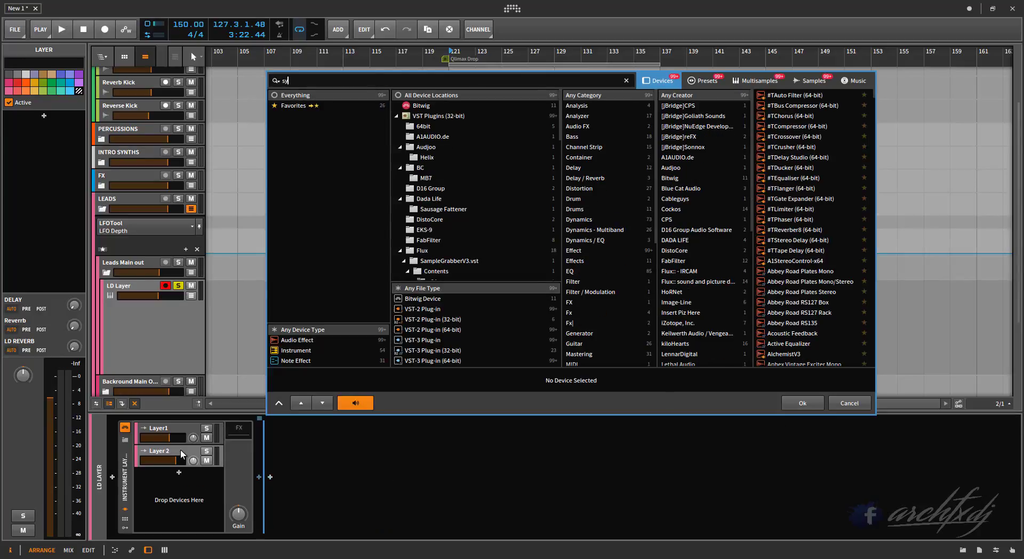
type("lenth1")
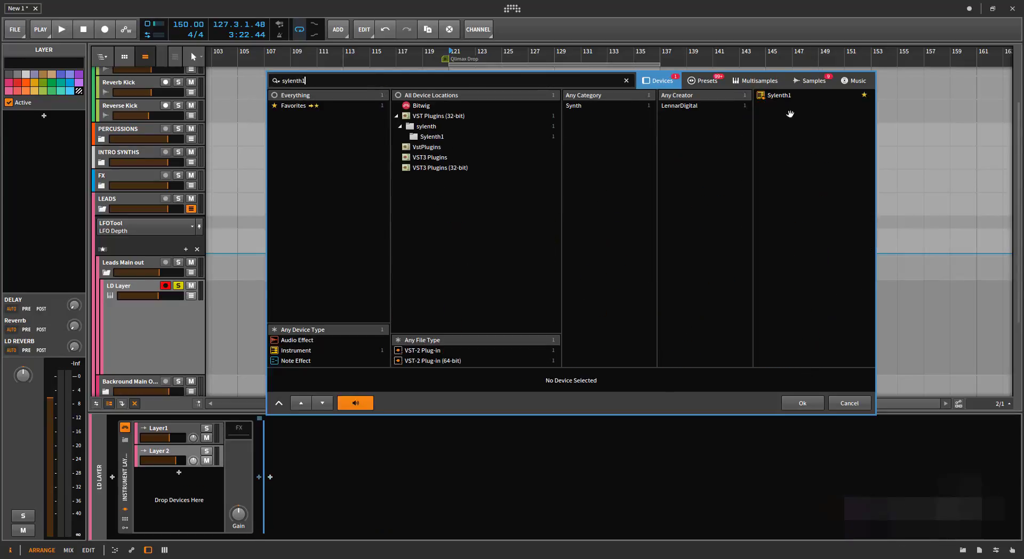
double_click(783, 97)
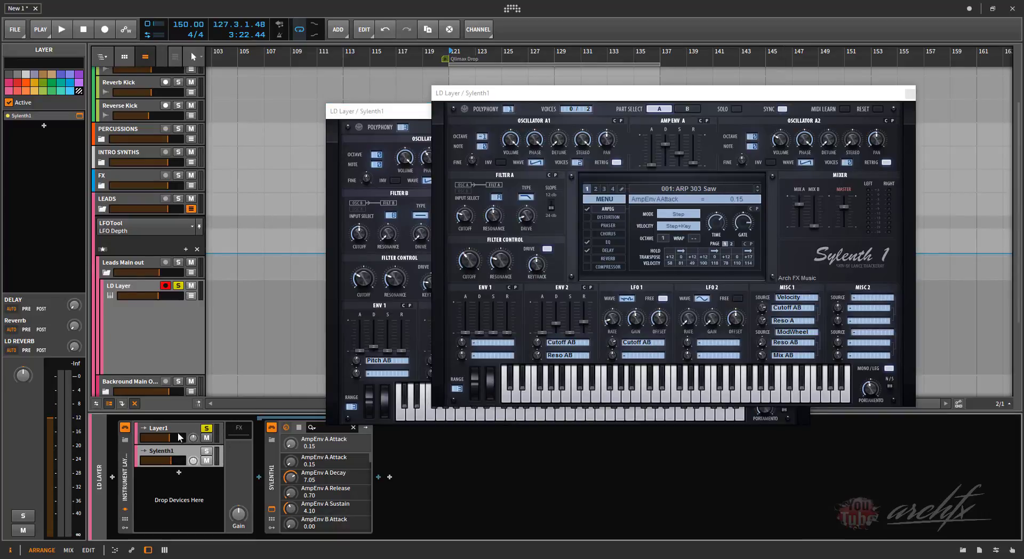
Step: Solo Layer1 with the loop playing and close both Sylenth1 windows
left_click(206, 429)
key("space")
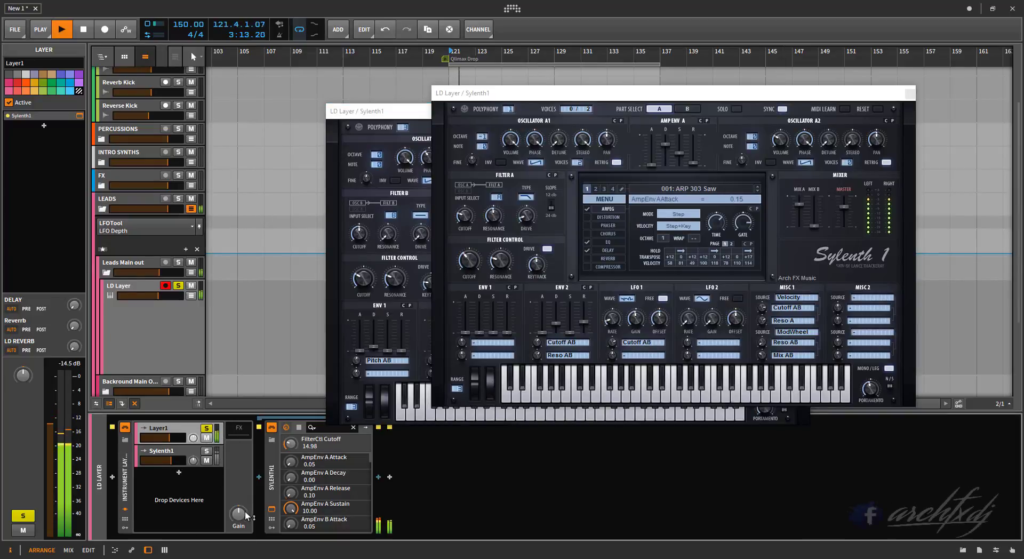
left_click(910, 94)
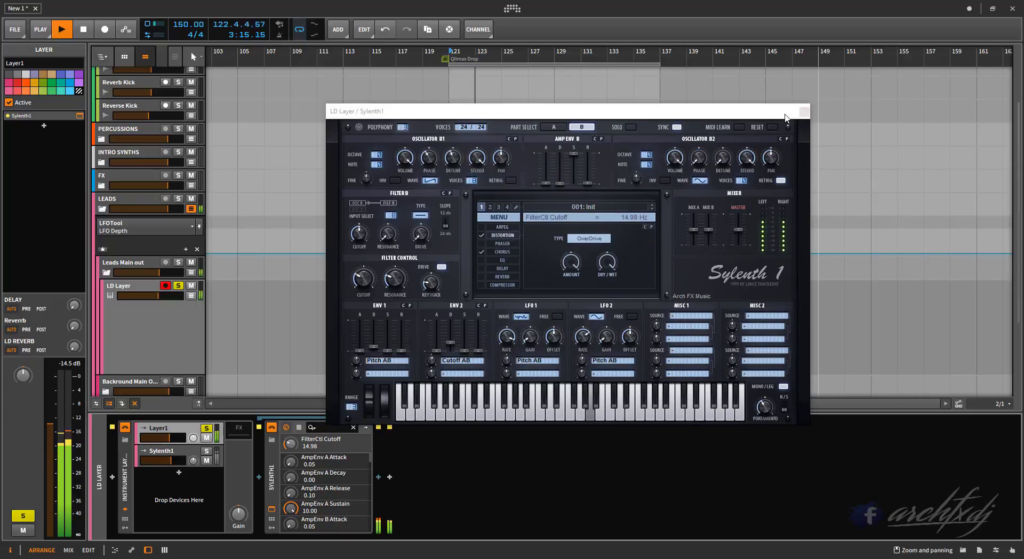
left_click(803, 112)
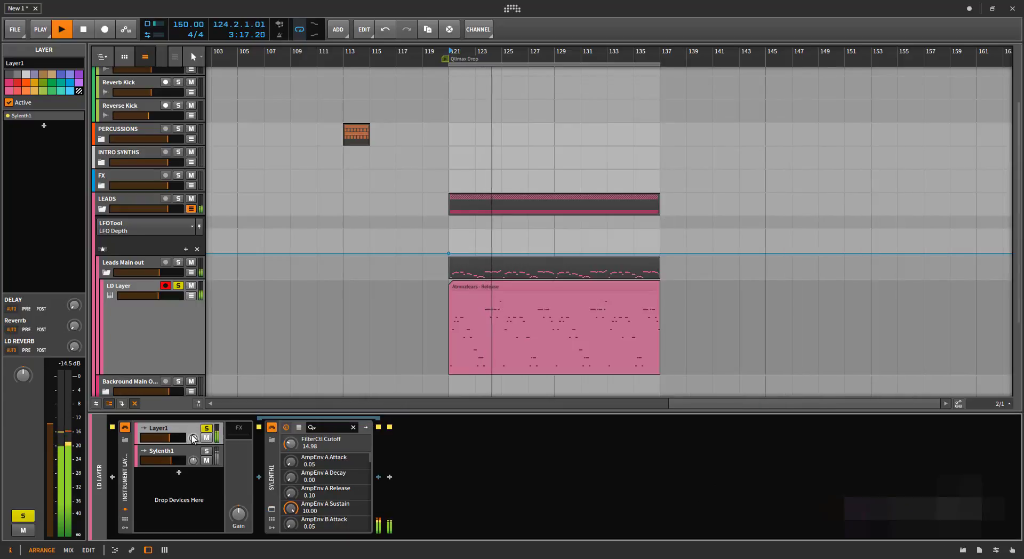
Step: Insert FabFilter Pro-Q 2 after Sylenth1 in Layer1's device chain
left_click(376, 476)
type("pro-q")
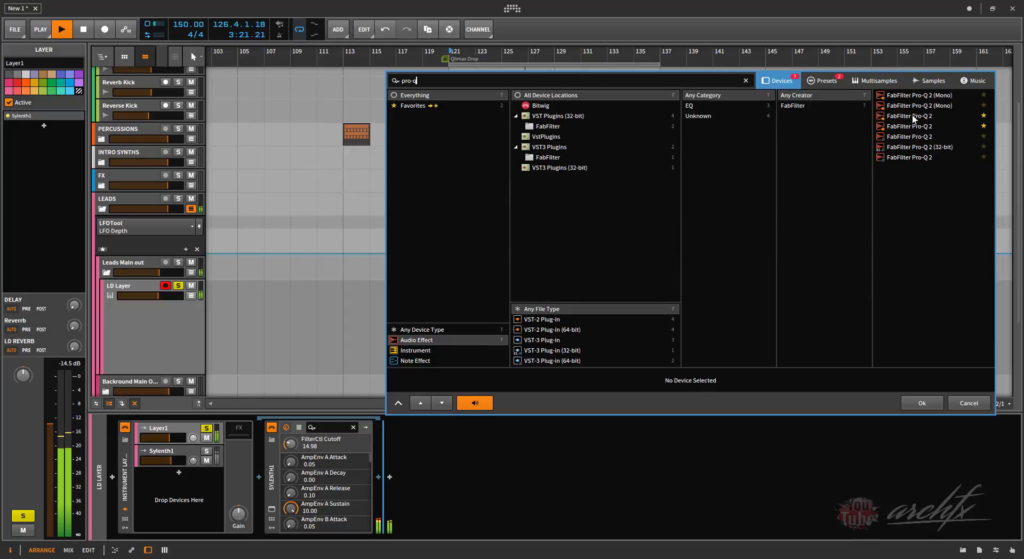
left_click(912, 113)
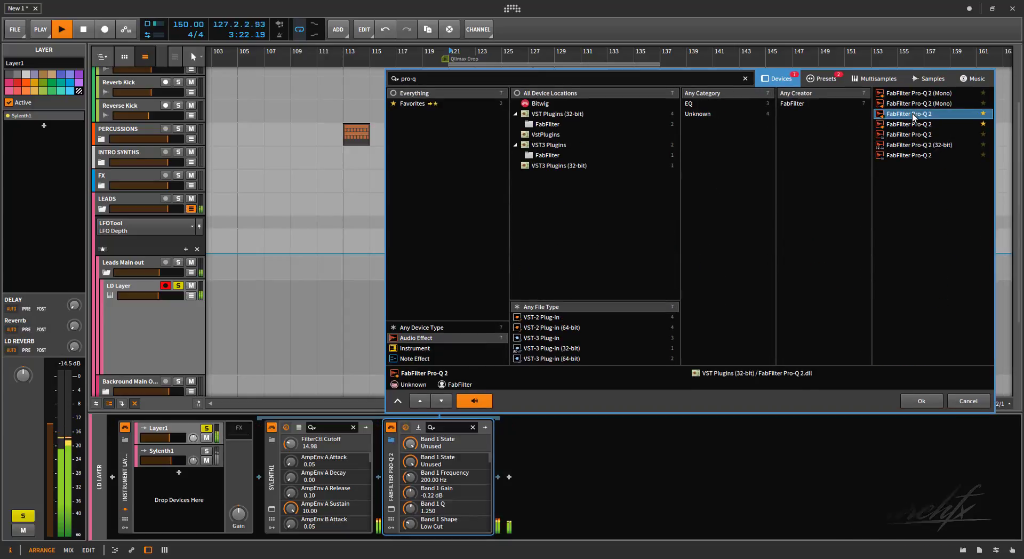
double_click(909, 155)
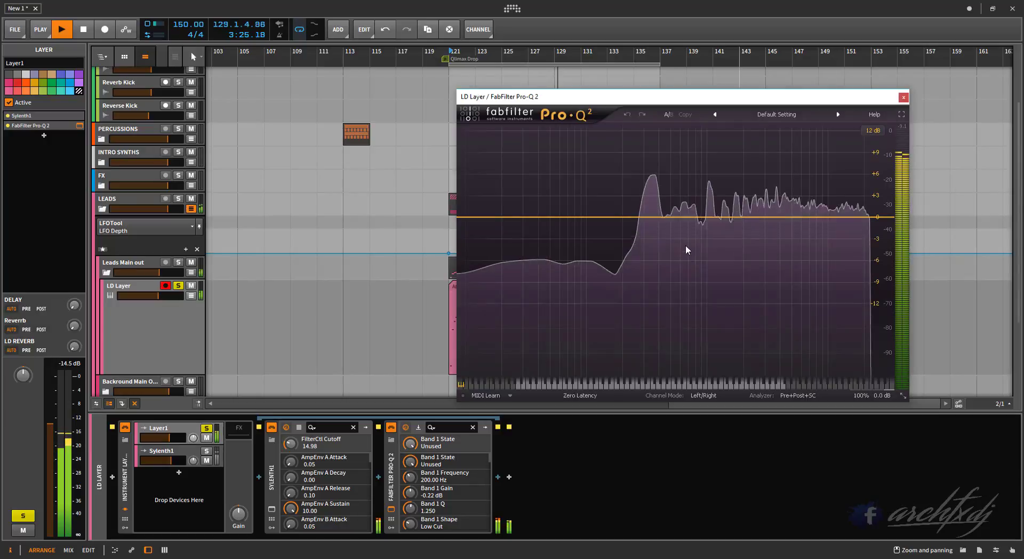
Step: Stop playback and add a Low Cut band with a 96 dB/oct slope to the equalizer
key("space")
double_click(465, 238)
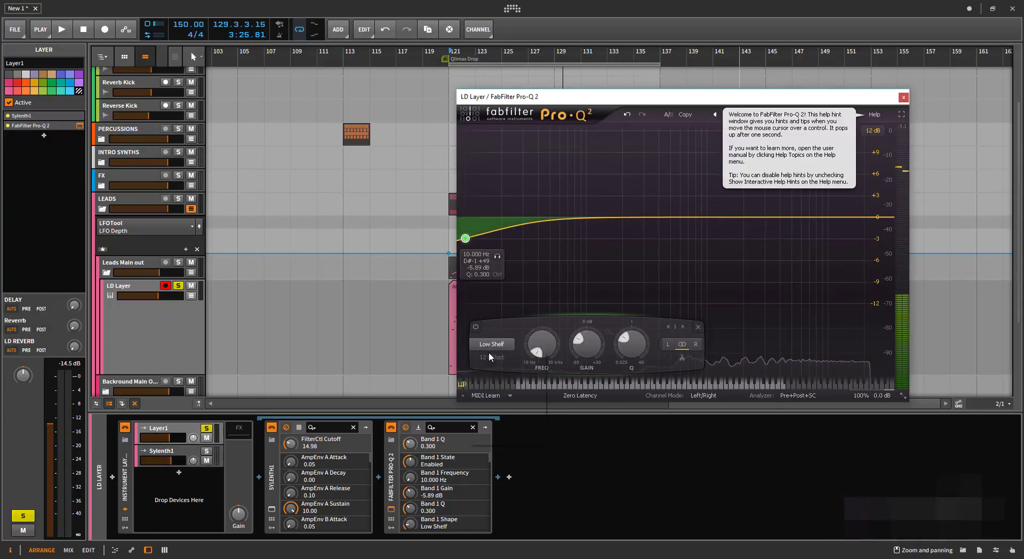
left_click(490, 345)
left_click(495, 380)
left_click(490, 357)
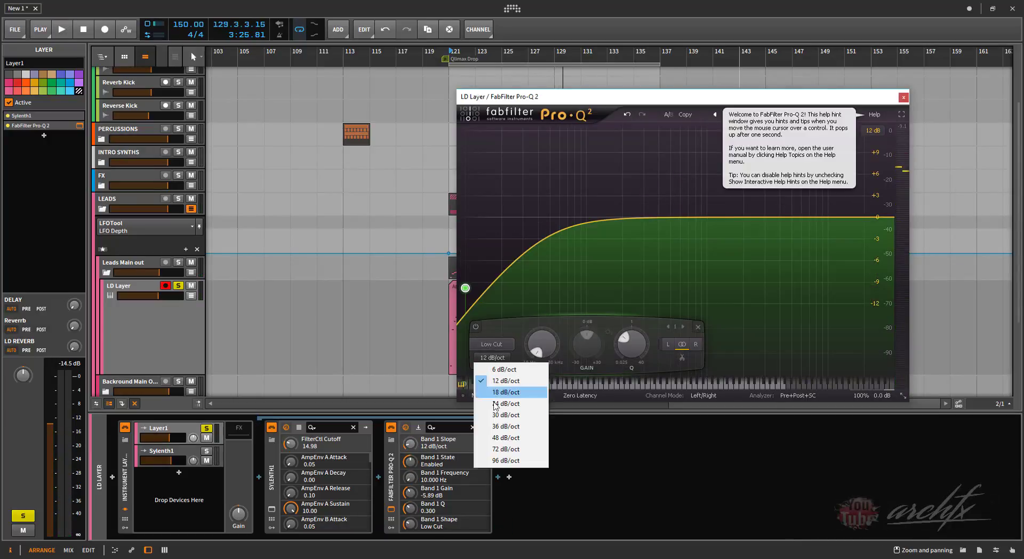
left_click(501, 461)
Step: During playback, move the low cut to 282.97 Hz with a Q of 1.043
key("space")
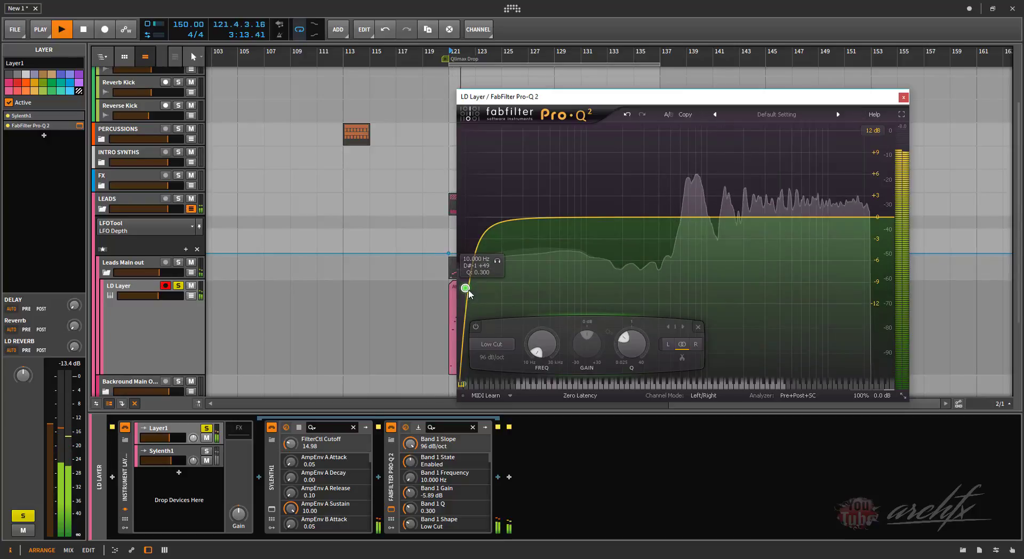
left_click_drag(465, 288, 640, 226)
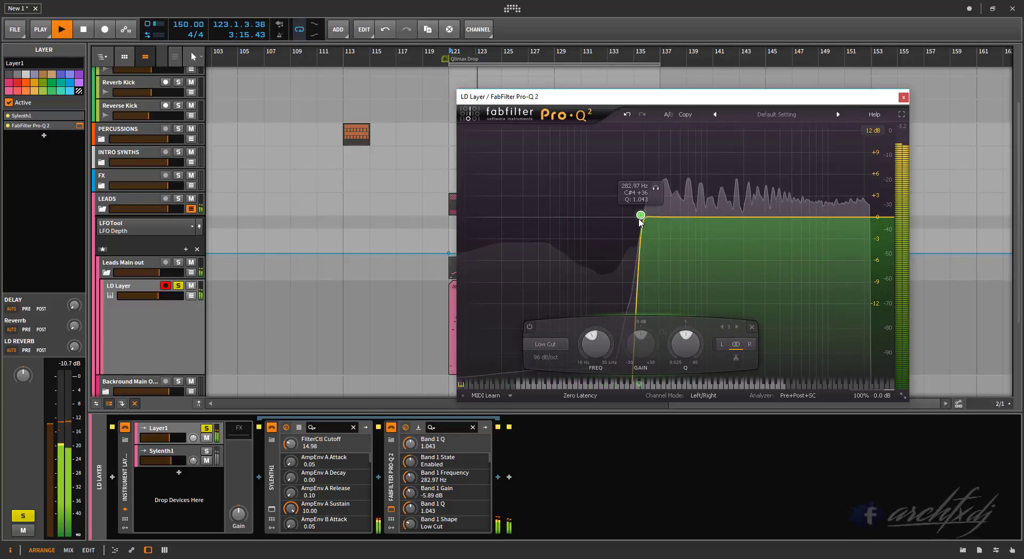
key("space")
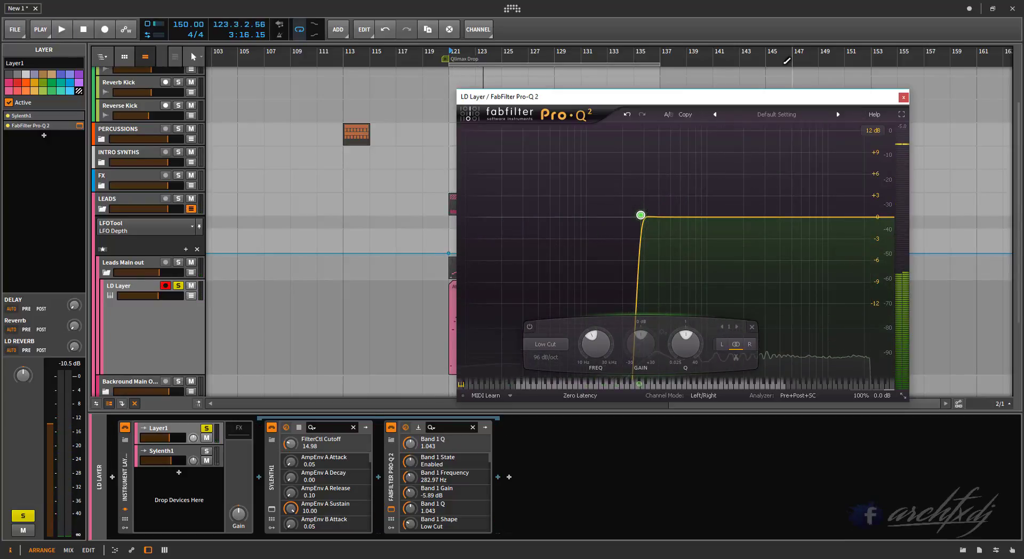
Step: Add a 96 dB/oct High Cut at the upper end of the spectrum and a bell boost with Q 0.572 just below it
left_click(889, 218)
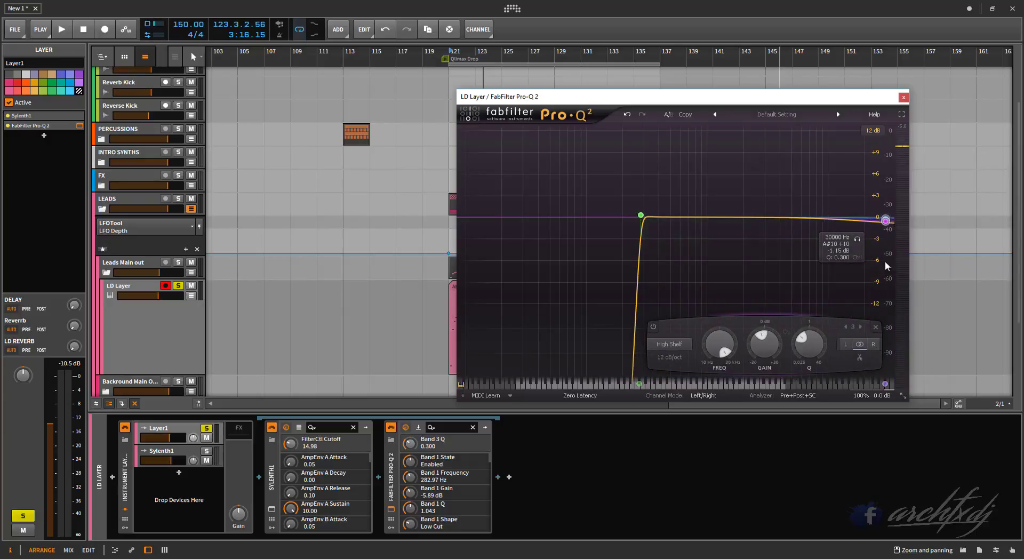
left_click(670, 345)
left_click(696, 404)
left_click(669, 357)
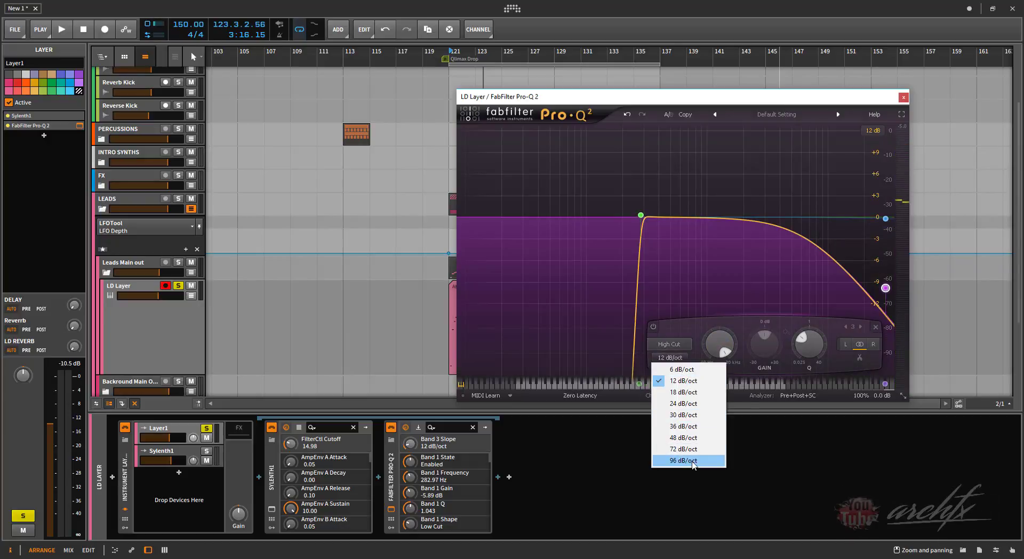
left_click(687, 461)
key("space")
left_click_drag(886, 289, 858, 199)
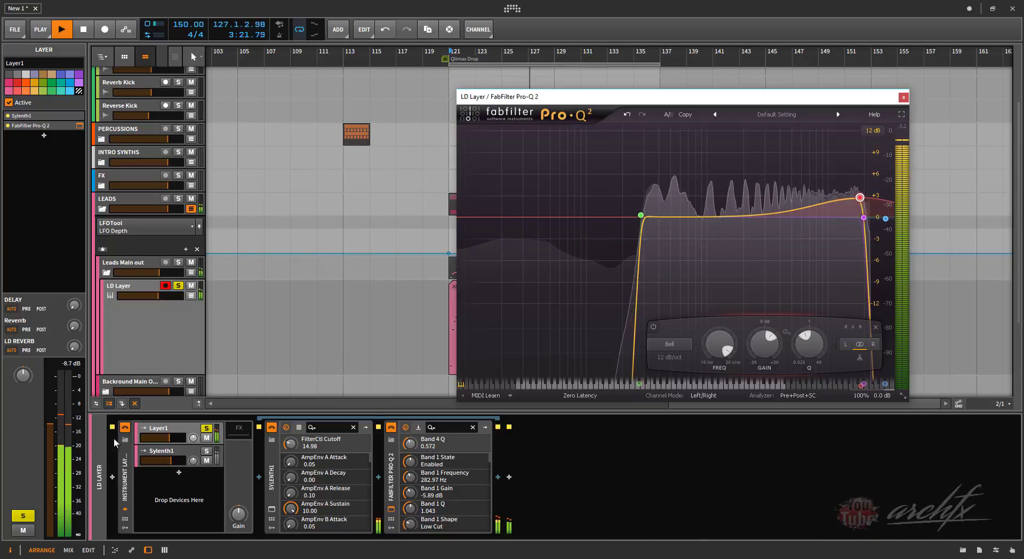
Step: Lower Layer1's volume slightly, stop playback and solo the second Sylenth1 layer instead of Layer1
left_click_drag(164, 438, 165, 437)
key("space")
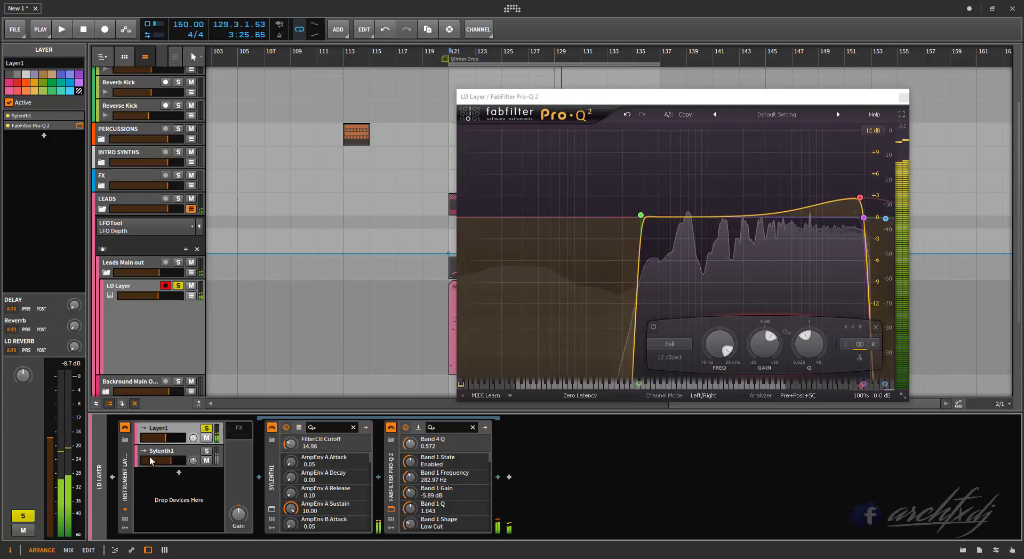
left_click(206, 451)
left_click(205, 429)
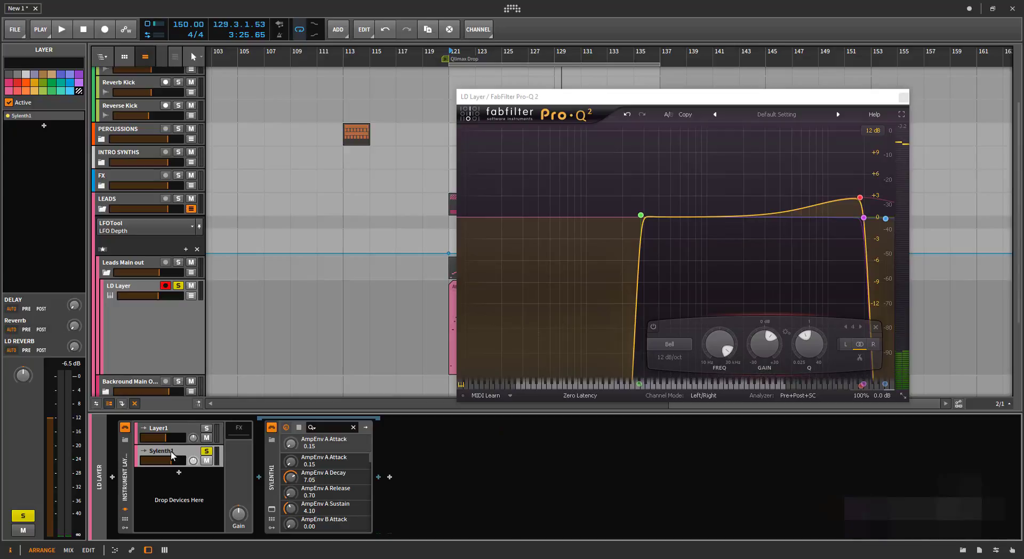
left_click_drag(168, 460, 168, 459)
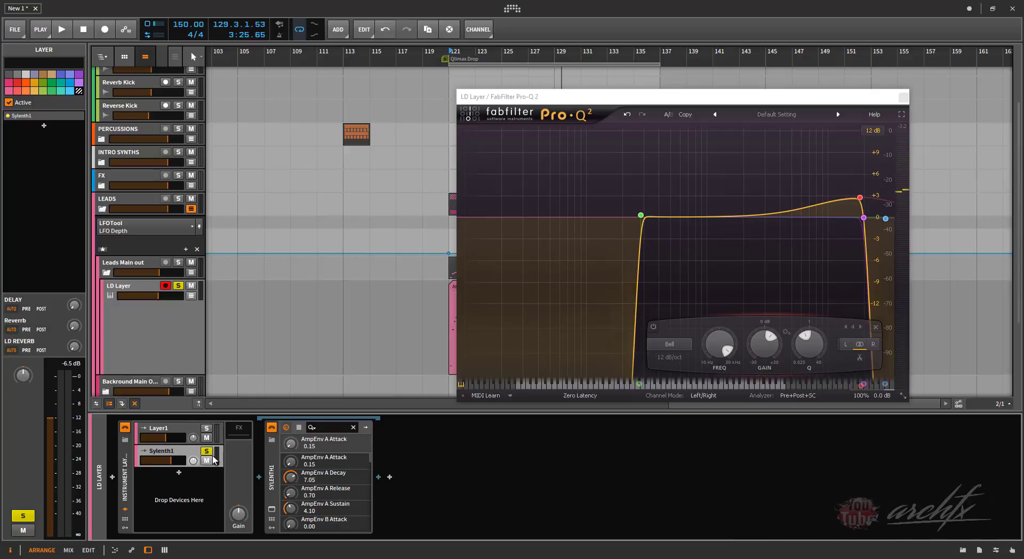
Step: Open the second layer's Sylenth1, initialize its preset and play the loop
left_click(272, 509)
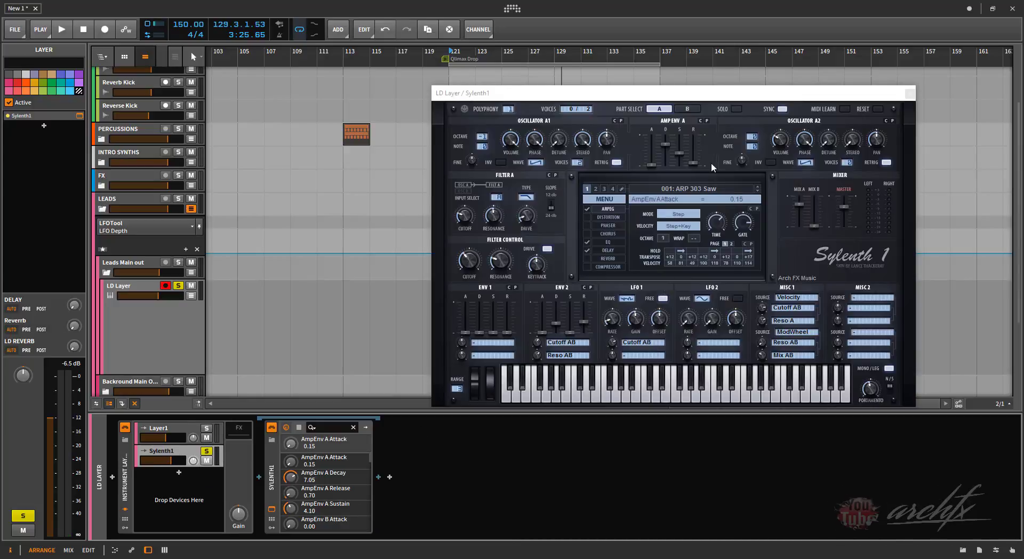
left_click(604, 198)
left_click(614, 316)
key("space")
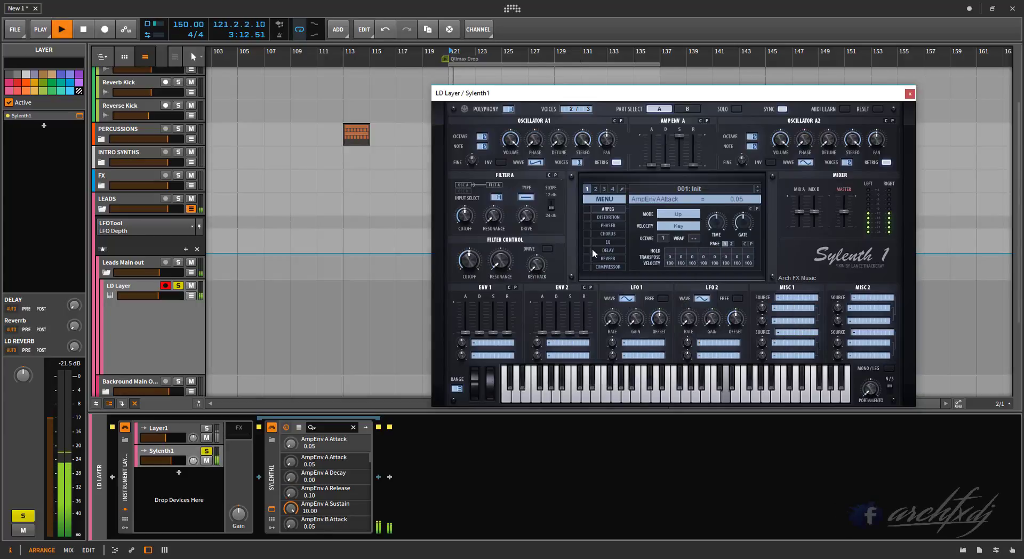
Step: Thicken Oscillator A1 with eight voices, Retrig off, raised detune and a phase of 144.00 deg, comparing briefly with Layer1 soloed
left_click_drag(576, 162, 562, 114)
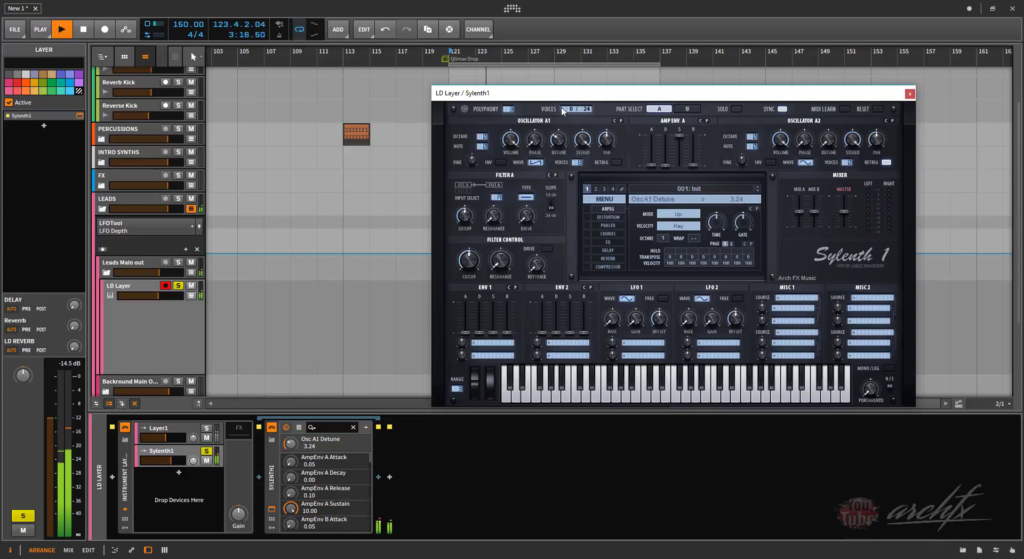
left_click(207, 429)
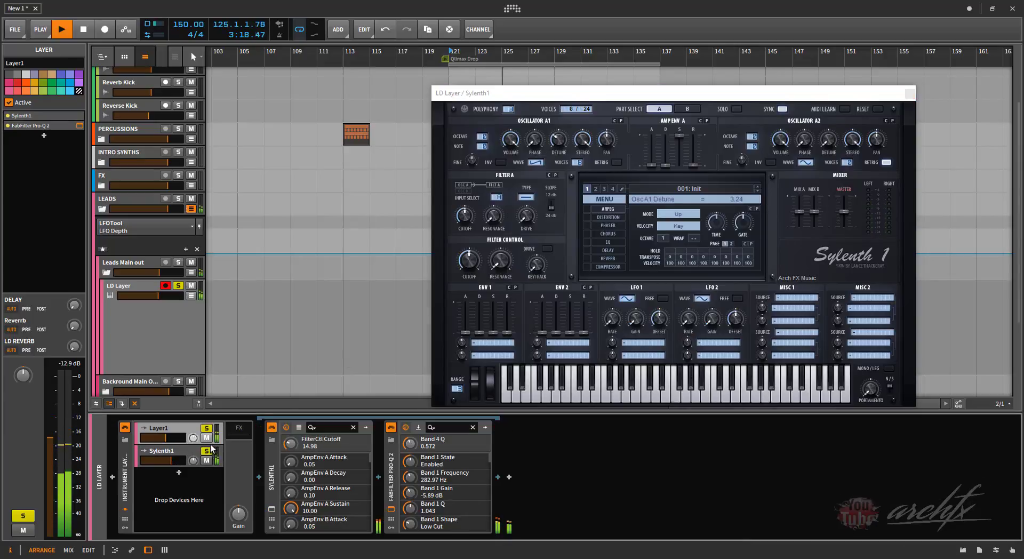
left_click(207, 429)
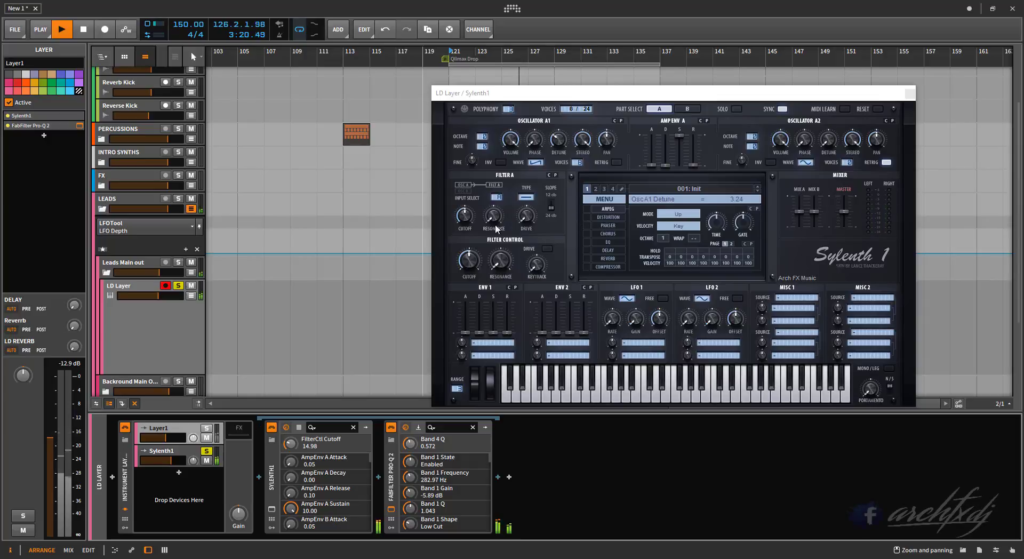
left_click_drag(560, 142, 562, 133)
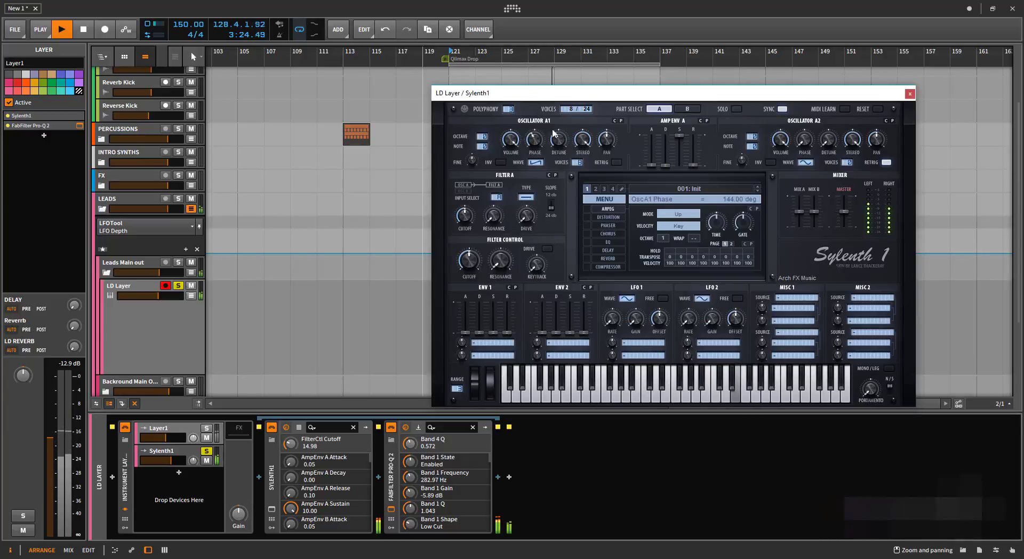
Step: Enable Mono/Legato on the synth and set the portamento time to about 3.9
left_click(888, 368)
left_click(863, 396)
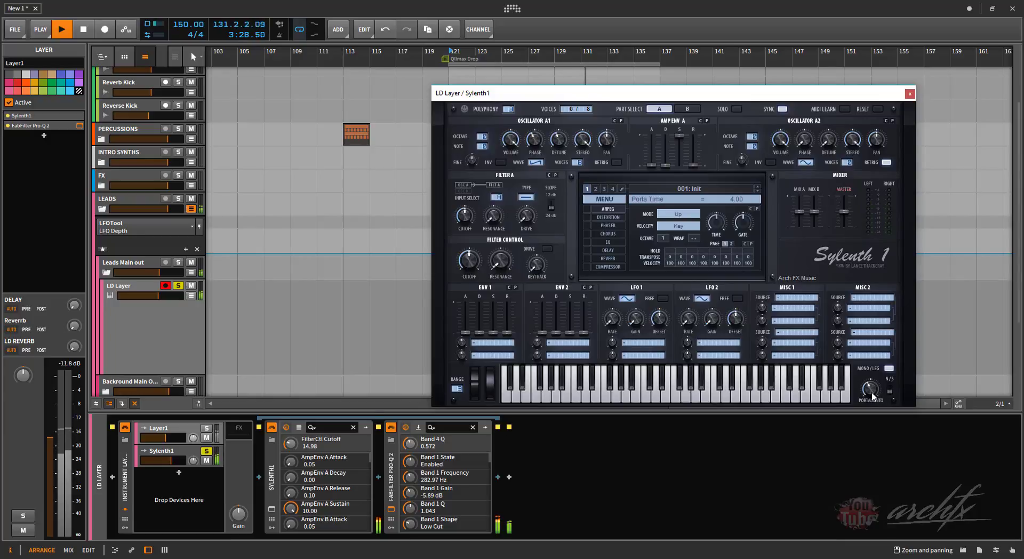
left_click_drag(871, 396, 871, 397)
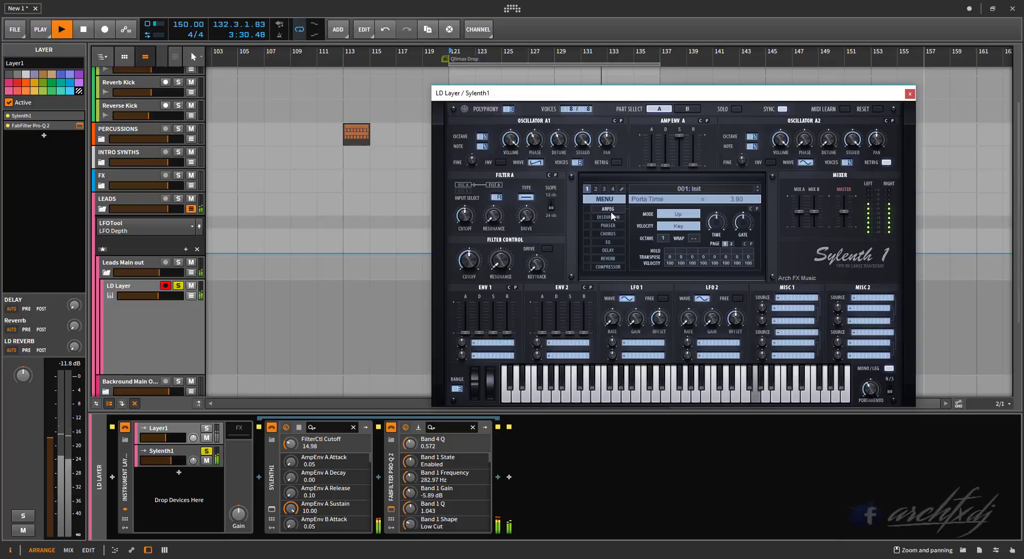
Step: Set Oscillator A2 to a saw wave with fine tuning 0.10, eight voices, Retrig off and a phase of 140.57 deg
left_click(809, 164)
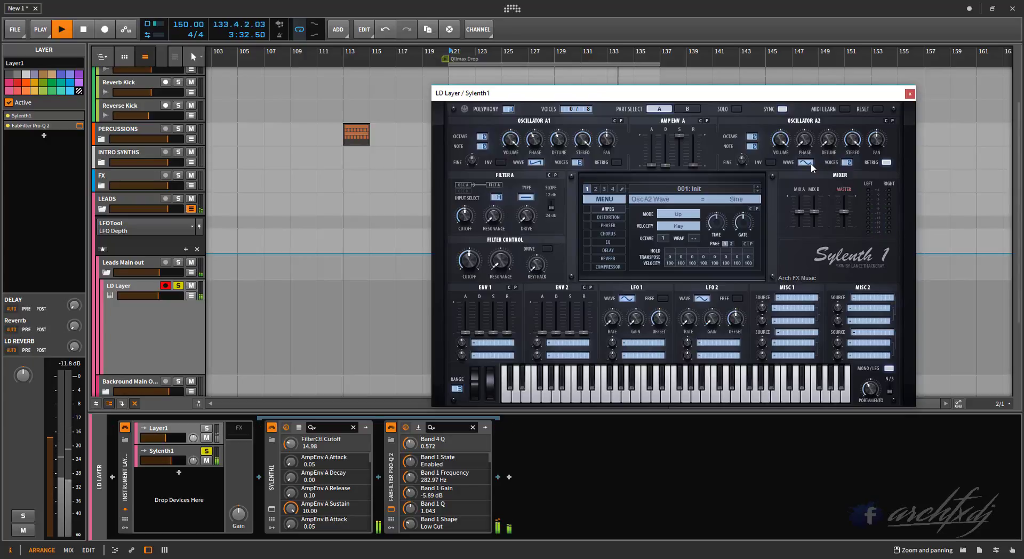
left_click_drag(742, 161, 741, 160)
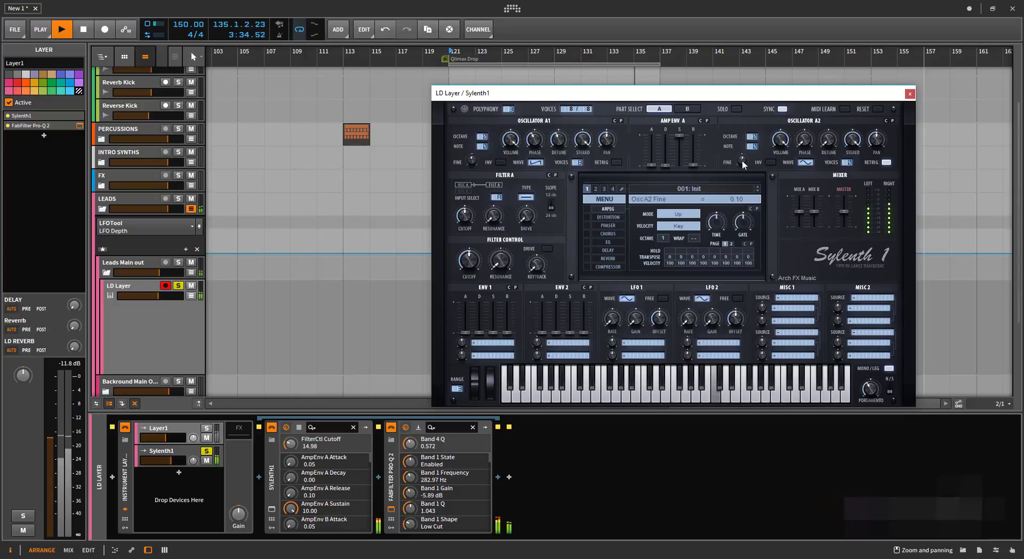
left_click_drag(808, 164, 875, 89)
left_click(886, 162)
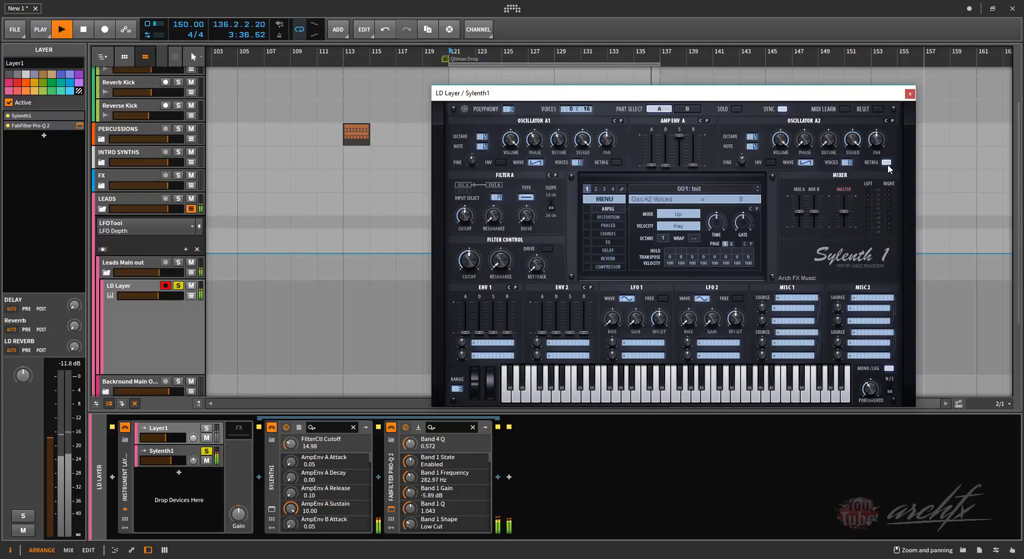
left_click_drag(803, 140, 801, 103)
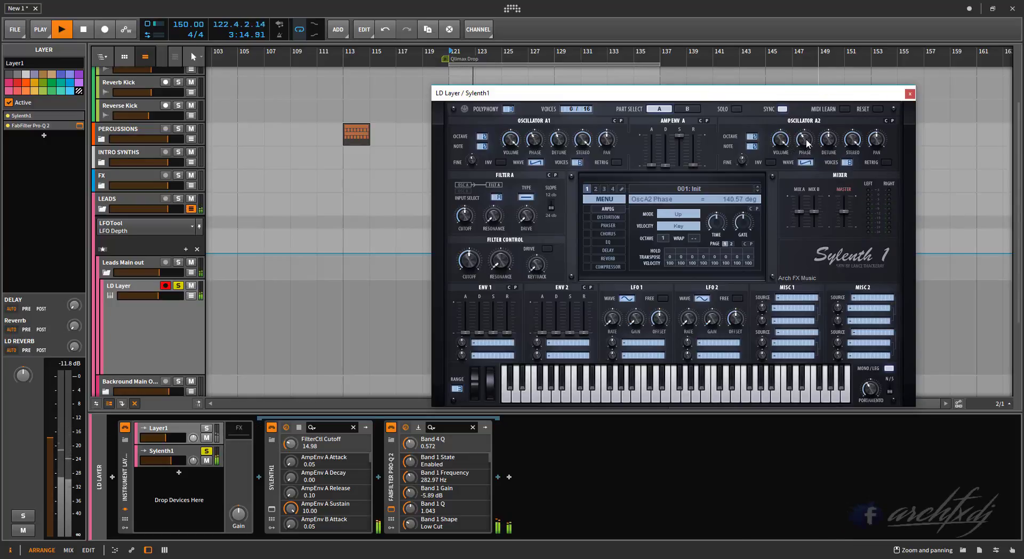
Step: Route LFO 1 to Pitch AB with a Random wave, a modulation amount of 1.38, a raised rate and a gain of 0.76
left_click(638, 349)
left_click(658, 417)
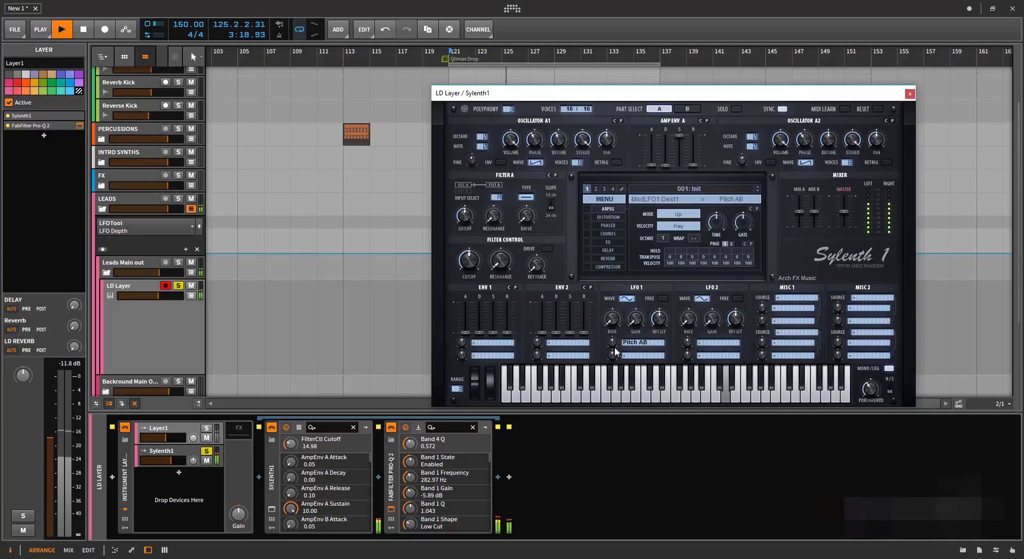
left_click_drag(613, 343, 613, 338)
left_click(627, 299)
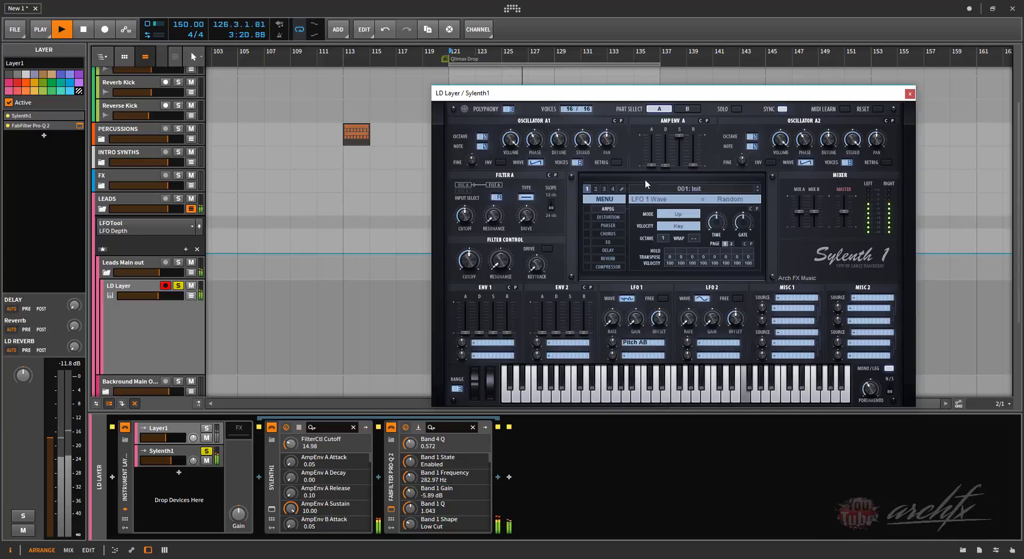
left_click_drag(626, 224, 624, 226)
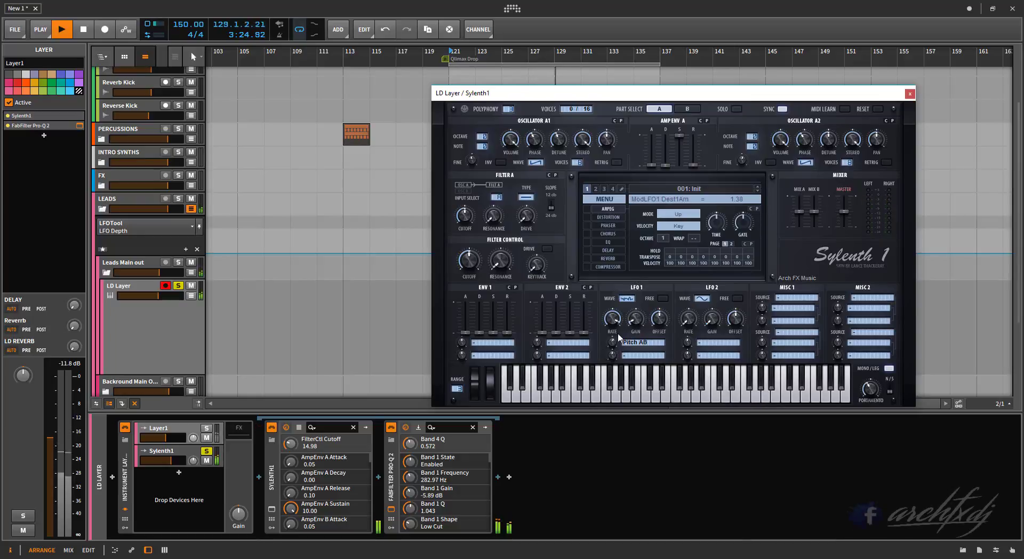
left_click_drag(638, 315, 635, 324)
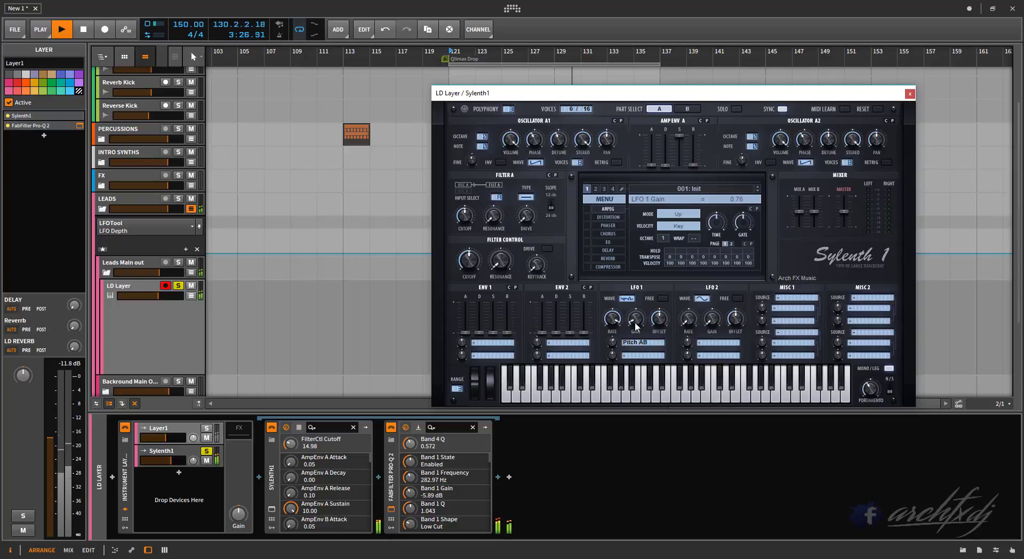
Step: Assign LFO 2 to Pitch AB and set its gain to 0.57
left_click(709, 342)
left_click(716, 384)
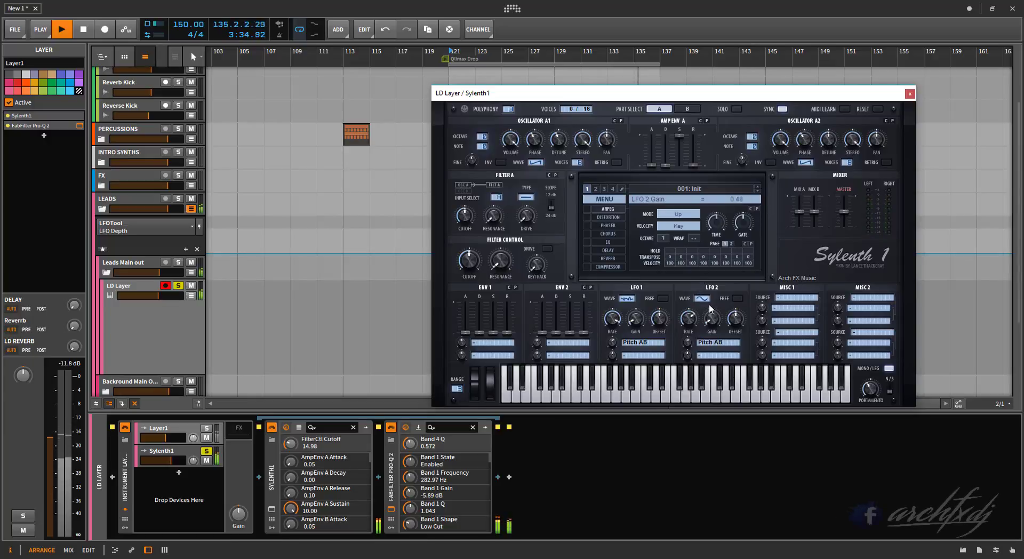
left_click_drag(709, 305, 708, 302)
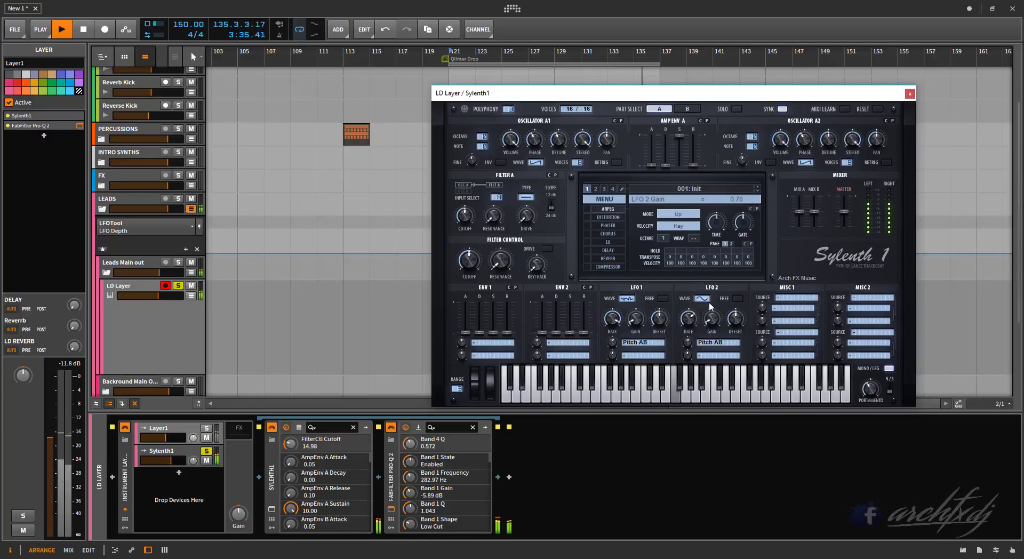
Step: Solo Layer1 alongside the Sylenth1 layer, lower the Sylenth1 layer's volume slightly, unsolo Layer1 and restart playback
left_click(206, 429)
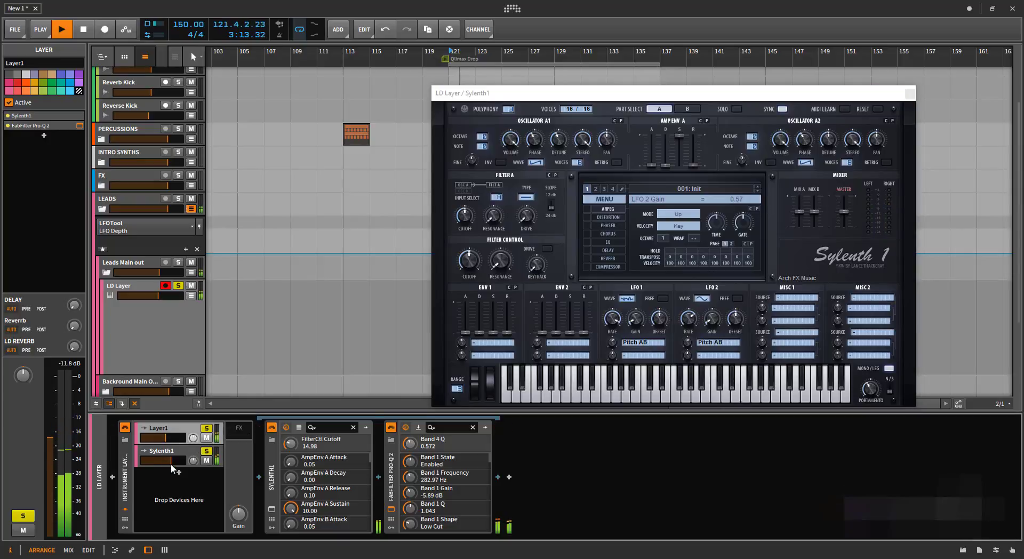
left_click_drag(169, 459, 165, 460)
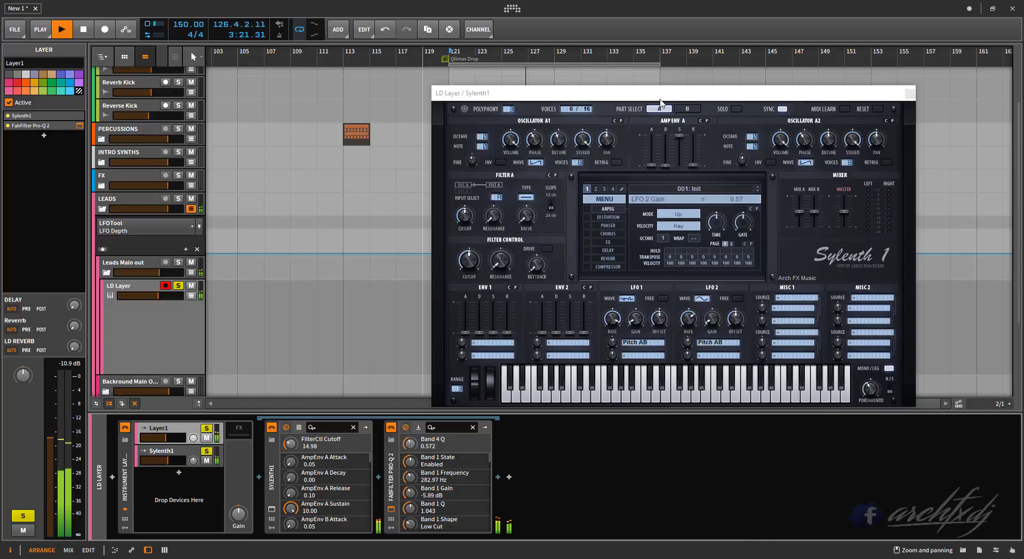
key("space")
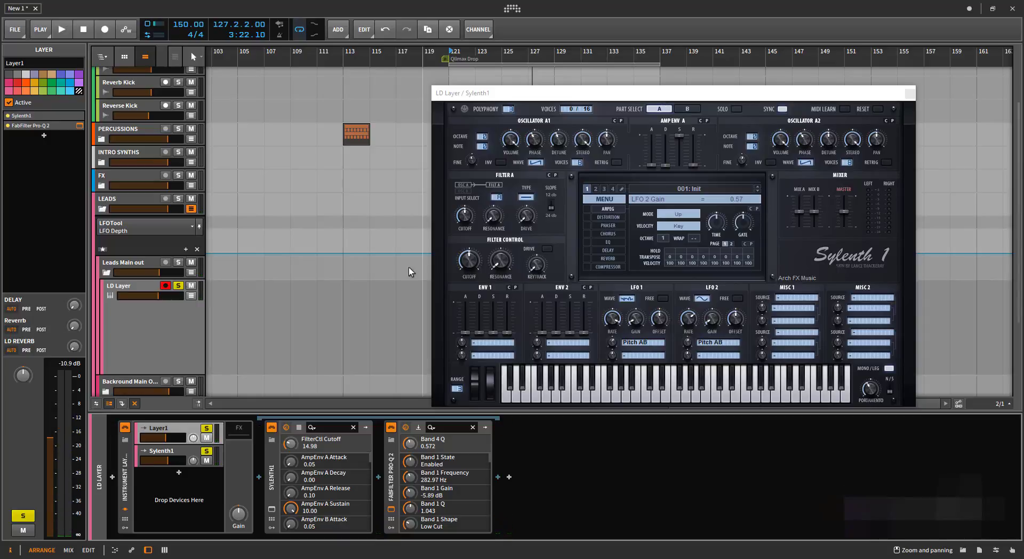
left_click(206, 428)
key("space")
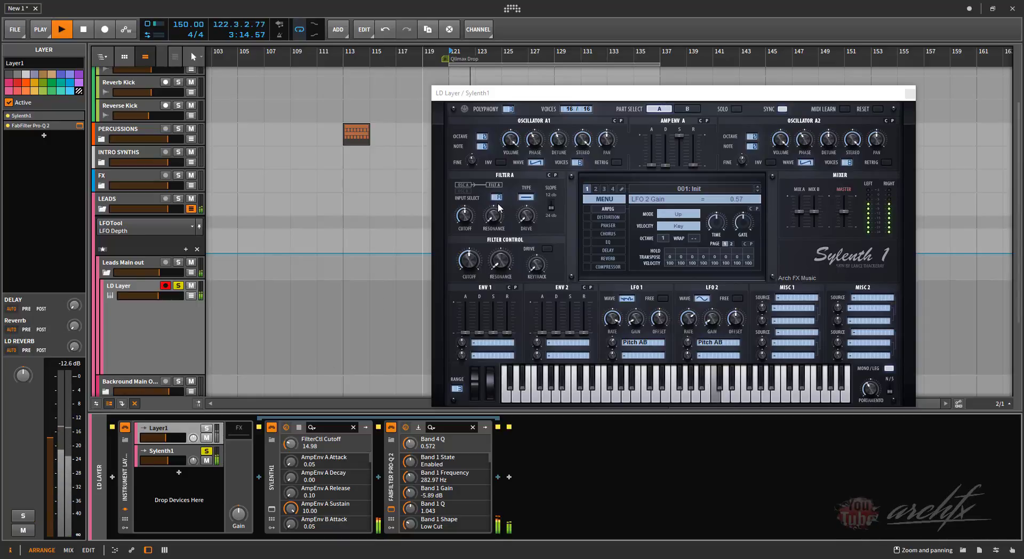
Step: Turn on the Chorus with a width of 29.05 % and raise Amp Env A's release to 0.85
left_click(587, 233)
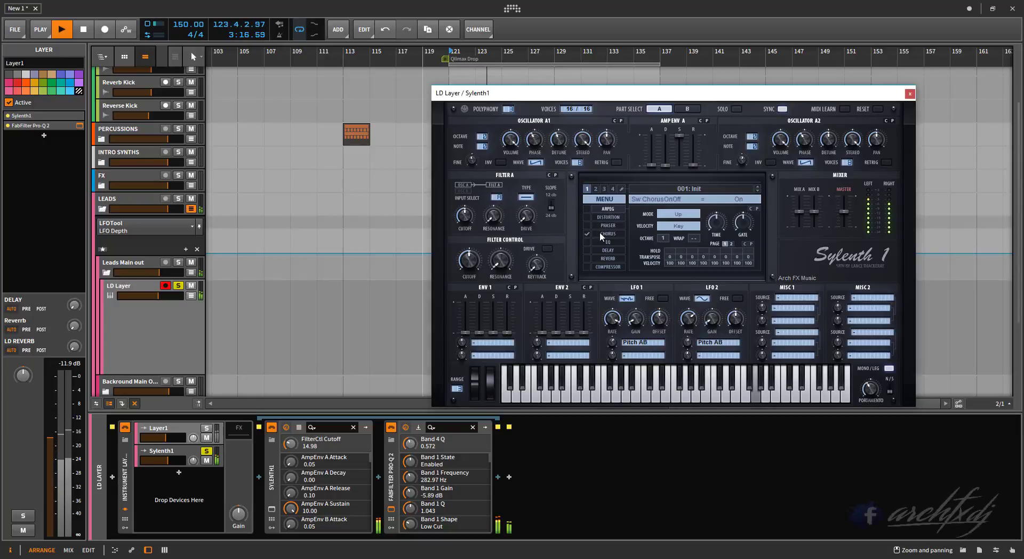
left_click_drag(732, 257, 652, 303)
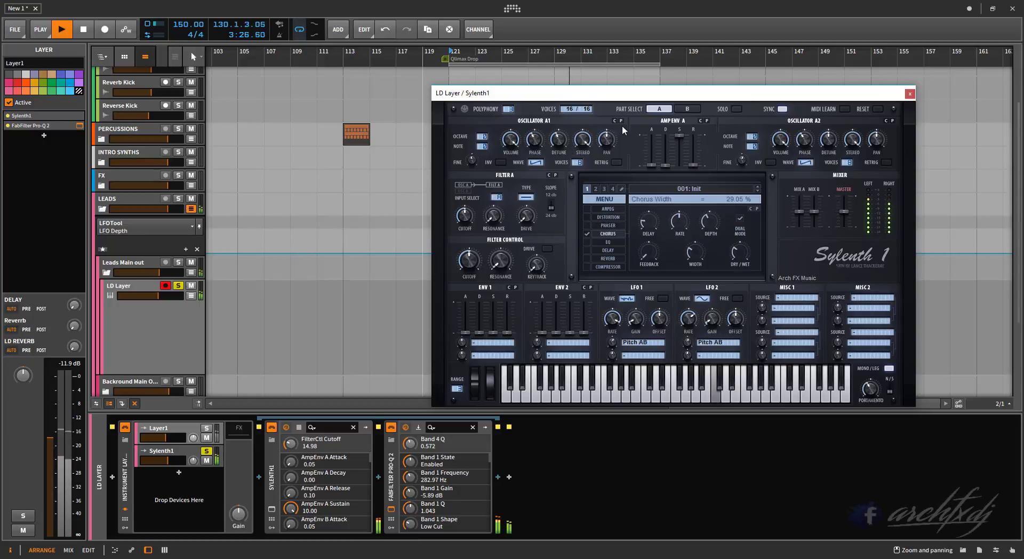
left_click_drag(692, 167, 696, 160)
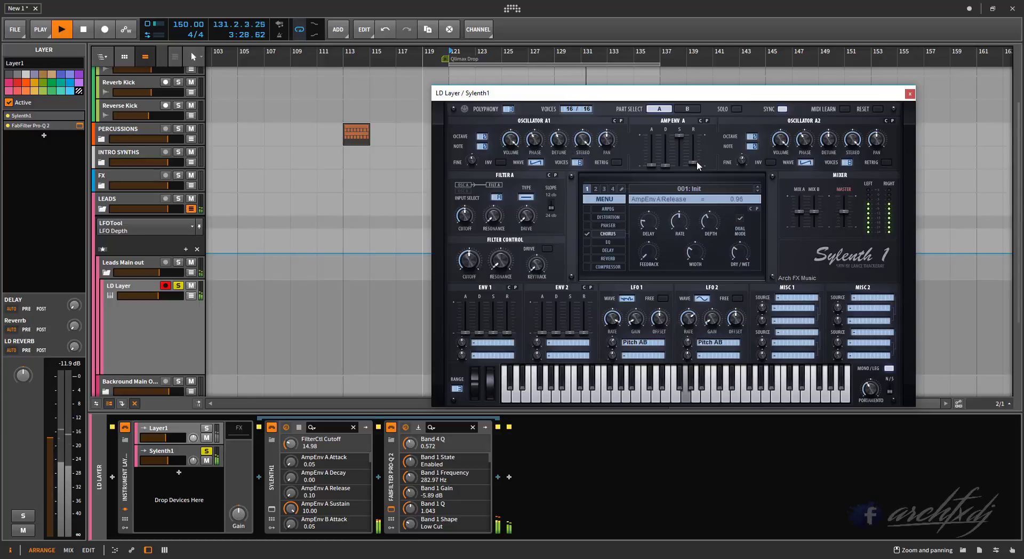
Step: In Part B, give Oscillators B2 and B1 eight voices, Retrig off and more detune, with B1's volume at 1.90
left_click(688, 109)
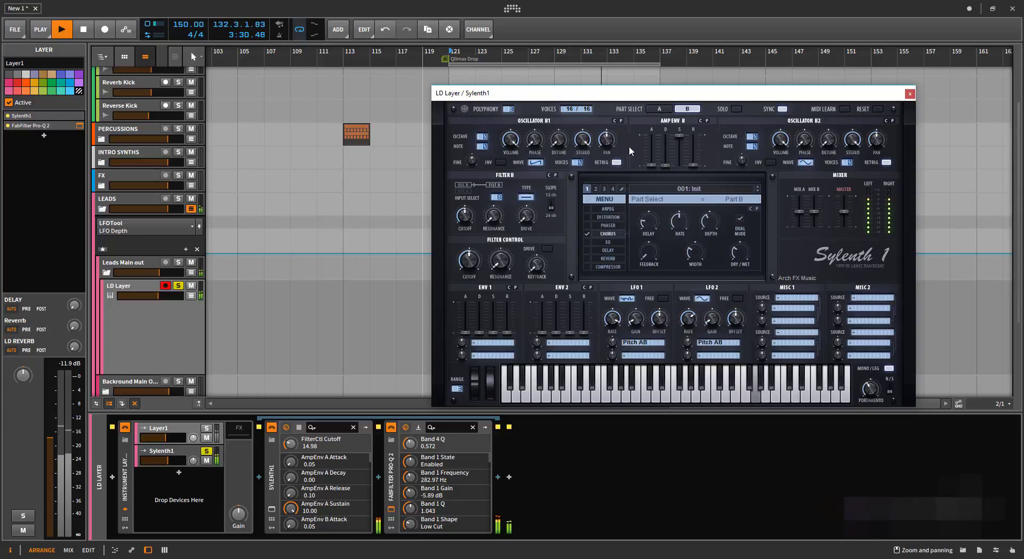
left_click(805, 162)
left_click_drag(814, 130, 816, 114)
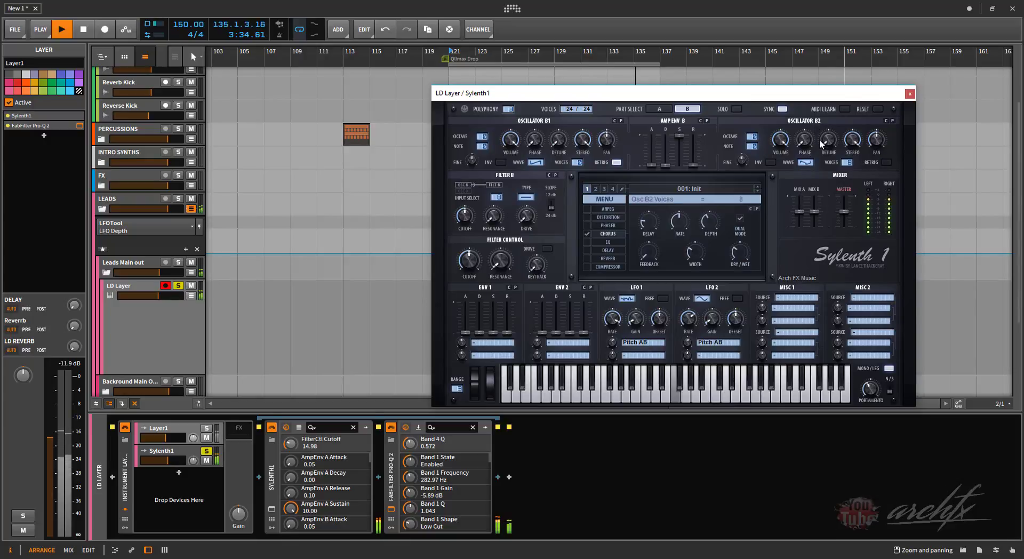
left_click_drag(828, 142, 828, 114)
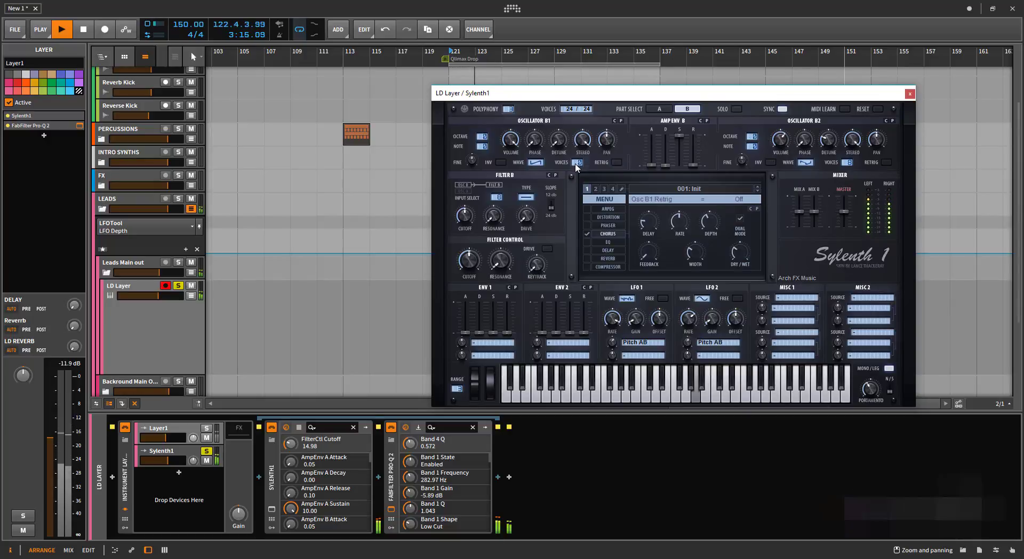
left_click_drag(558, 139, 557, 94)
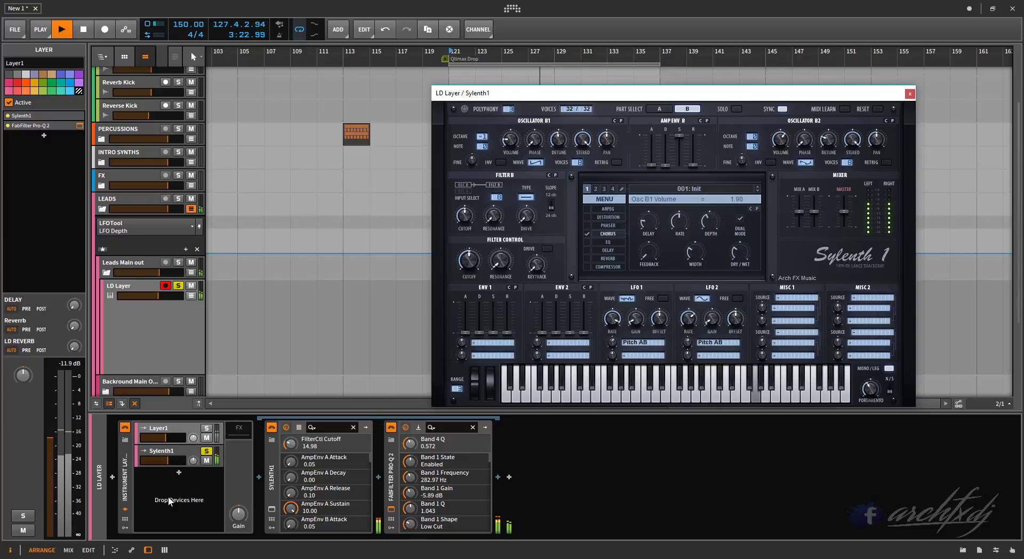
Step: Insert FabFilter Pro-Q 2 after Sylenth1 in the second layer's device chain
left_click(177, 449)
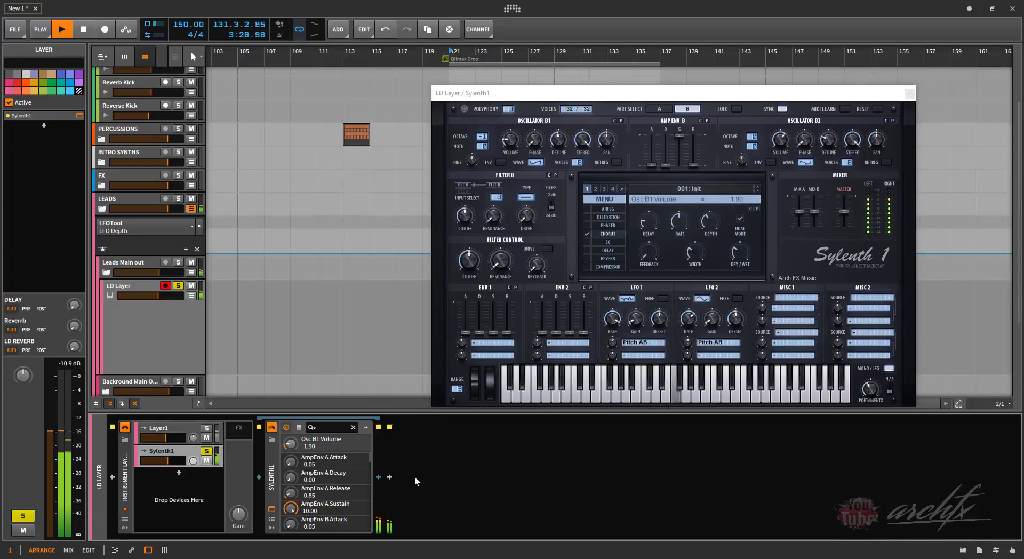
left_click(389, 477)
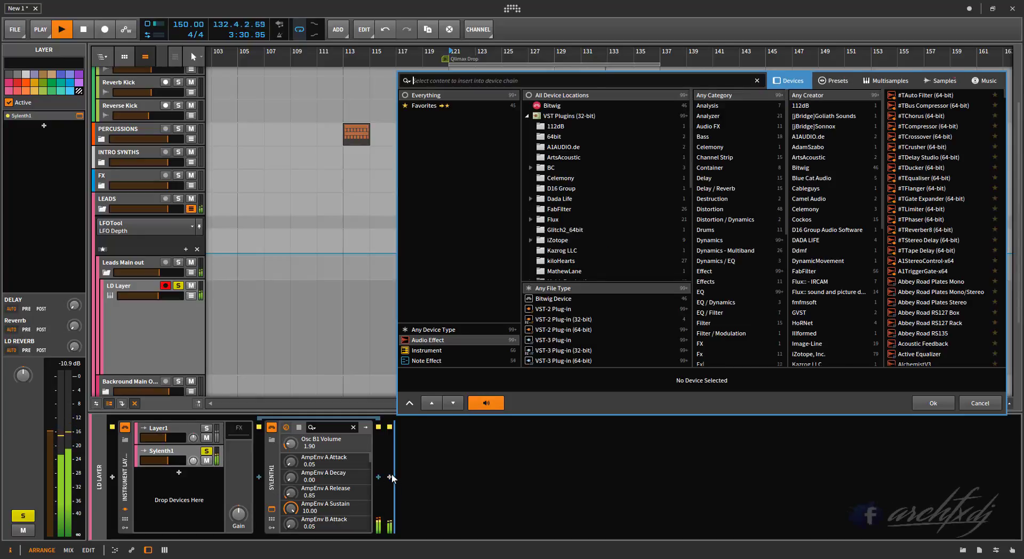
type("pro-q")
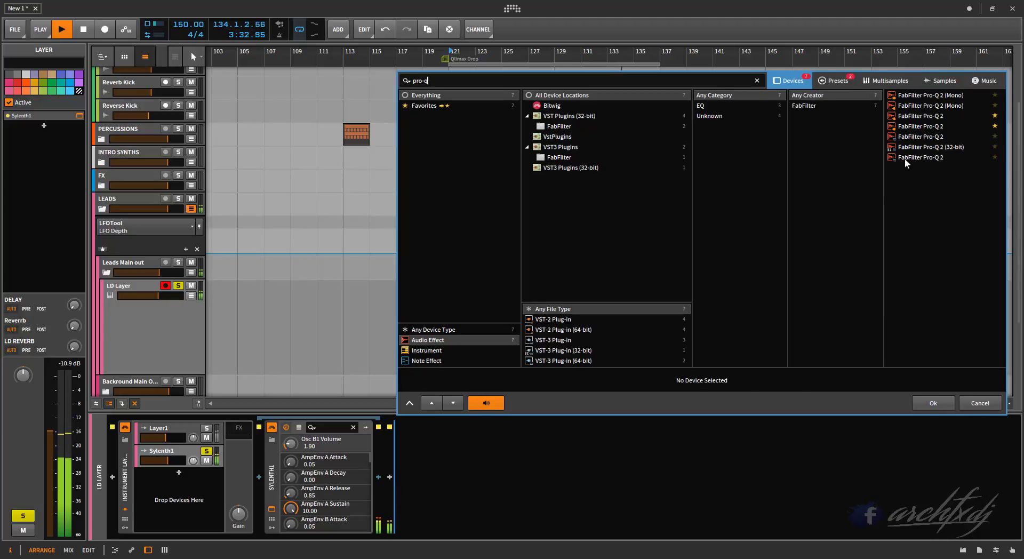
double_click(905, 159)
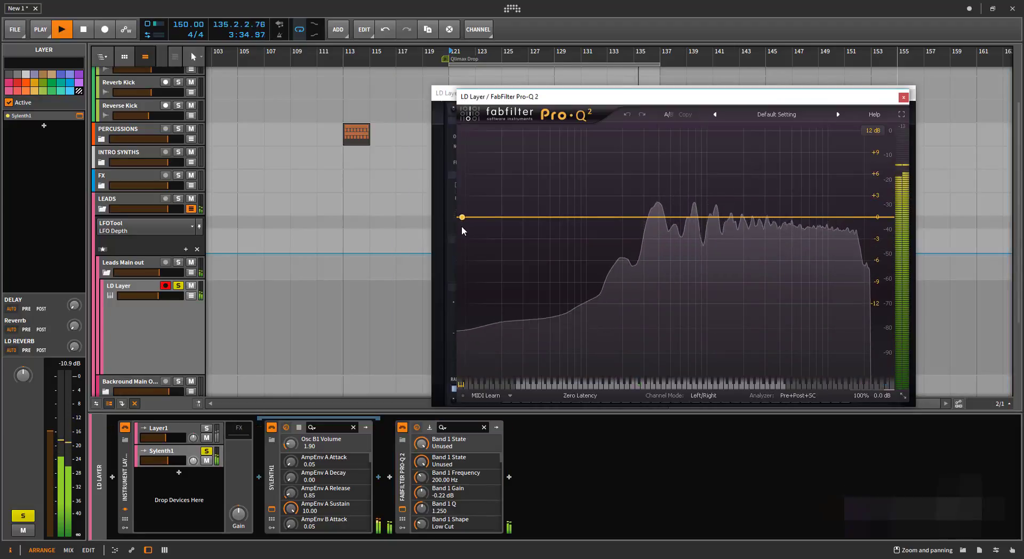
Step: Add a 96 dB/oct Low Cut band at 121.76 Hz with a Q of 1.043
left_click_drag(461, 227, 475, 243)
left_click(494, 347)
left_click(507, 382)
left_click(500, 358)
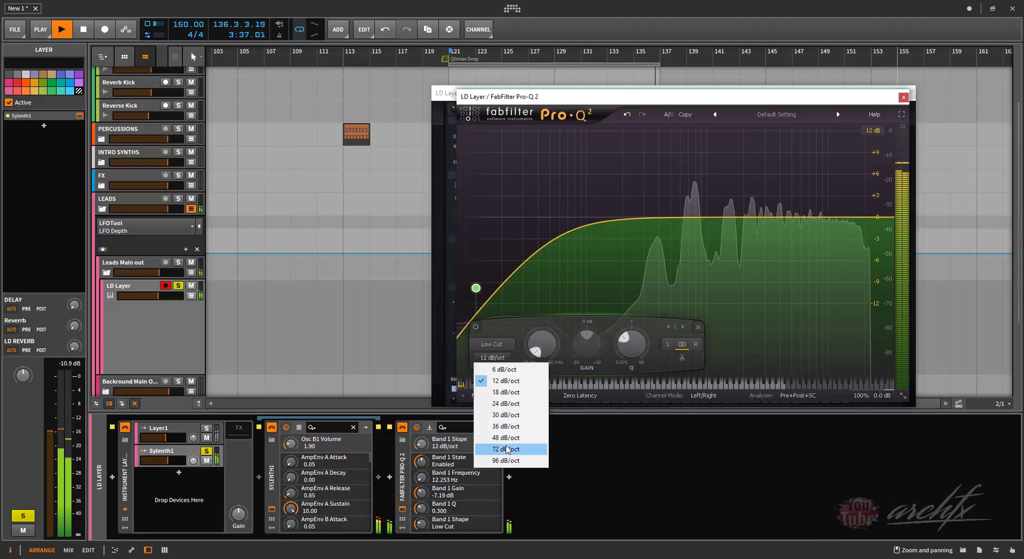
left_click(505, 460)
left_click_drag(476, 288, 596, 212)
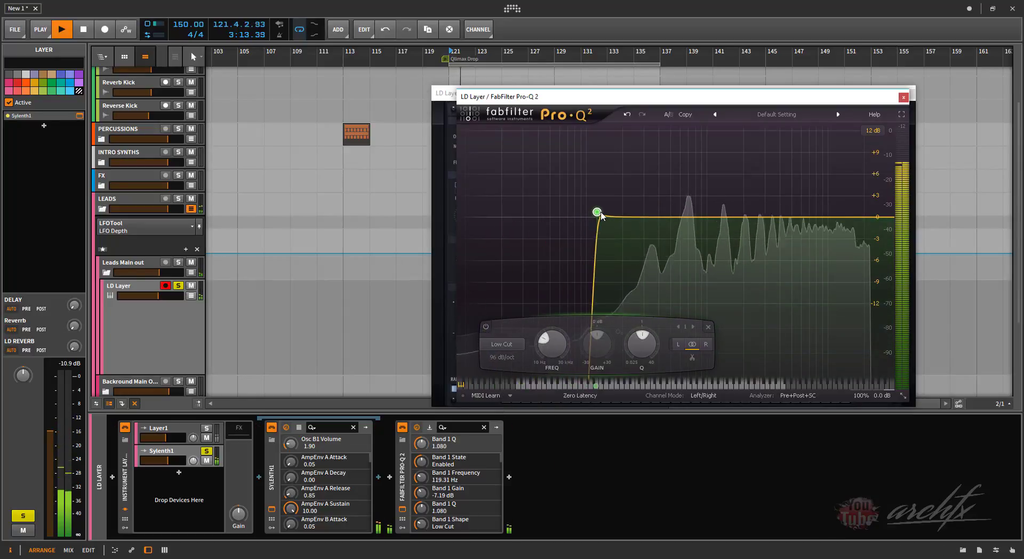
Step: Add a 96 dB/oct High Cut band at 30000 Hz with a Q of 0.300 in the second layer's EQ
left_click(728, 222)
left_click_drag(729, 222, 885, 220)
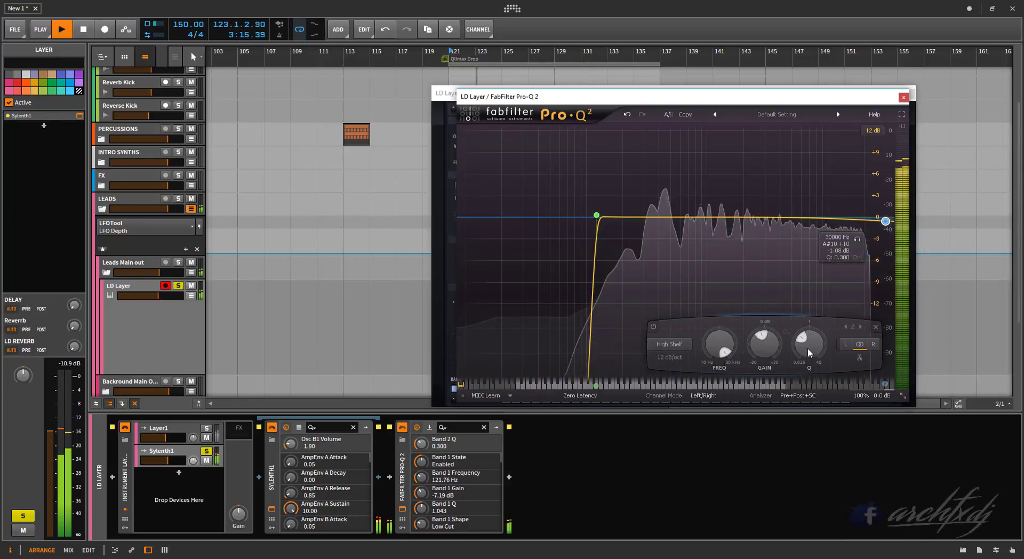
left_click(669, 343)
left_click(676, 407)
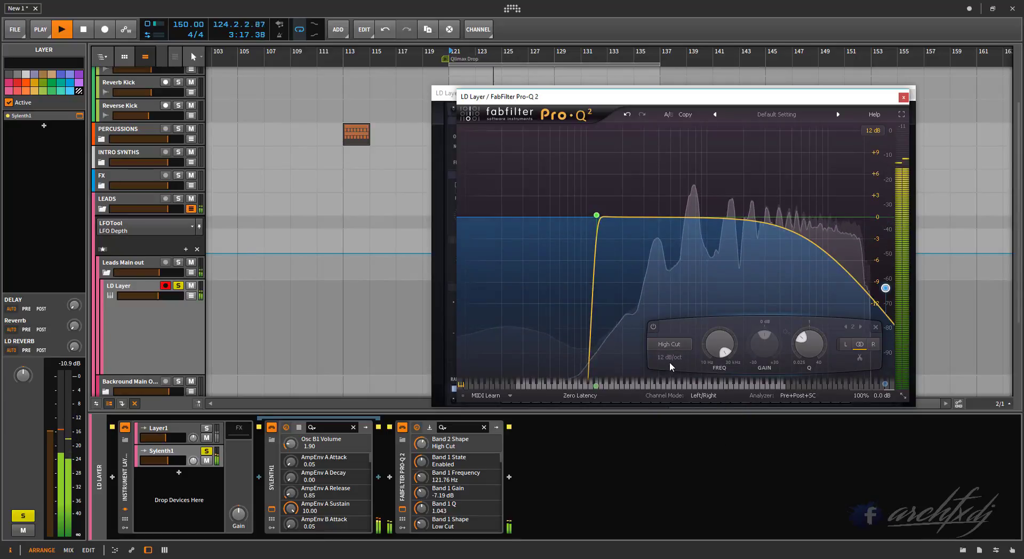
left_click(670, 357)
left_click(688, 459)
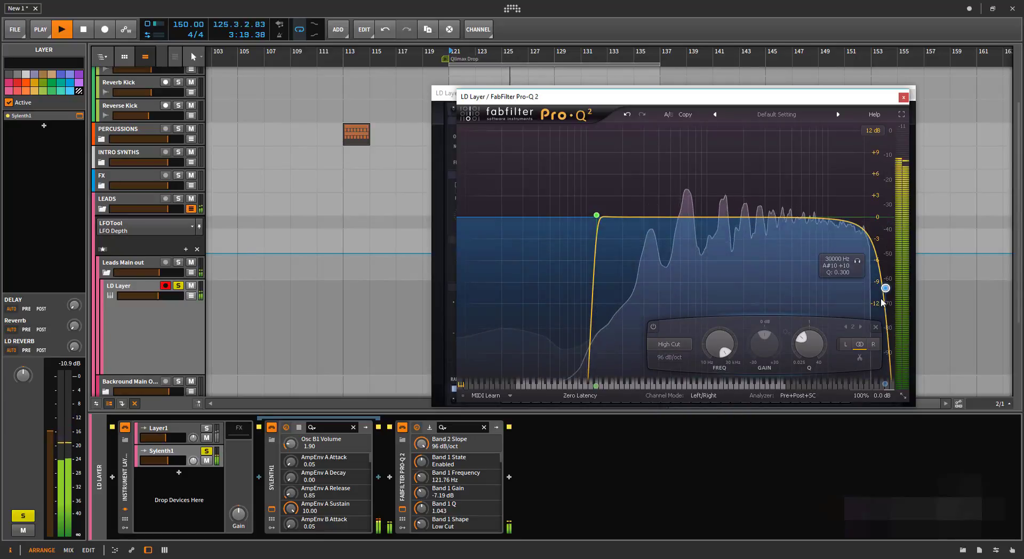
Step: Pull the High Cut down slightly, add a Bell boost of 2.73 dB at 16473 Hz with a Q of 0.971, and place another Bell in the low mids
left_click_drag(884, 289, 852, 198)
left_click(665, 216)
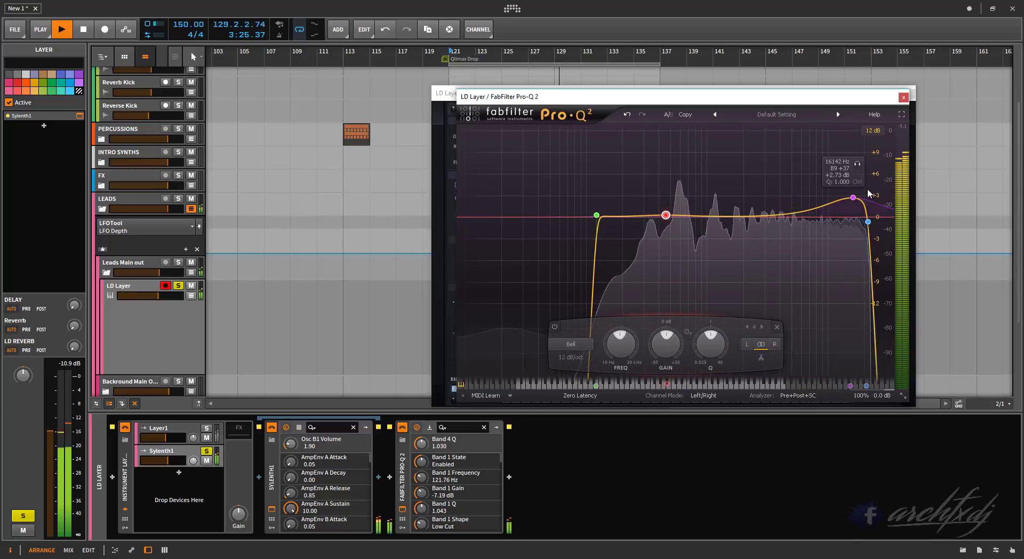
left_click_drag(853, 200, 856, 199)
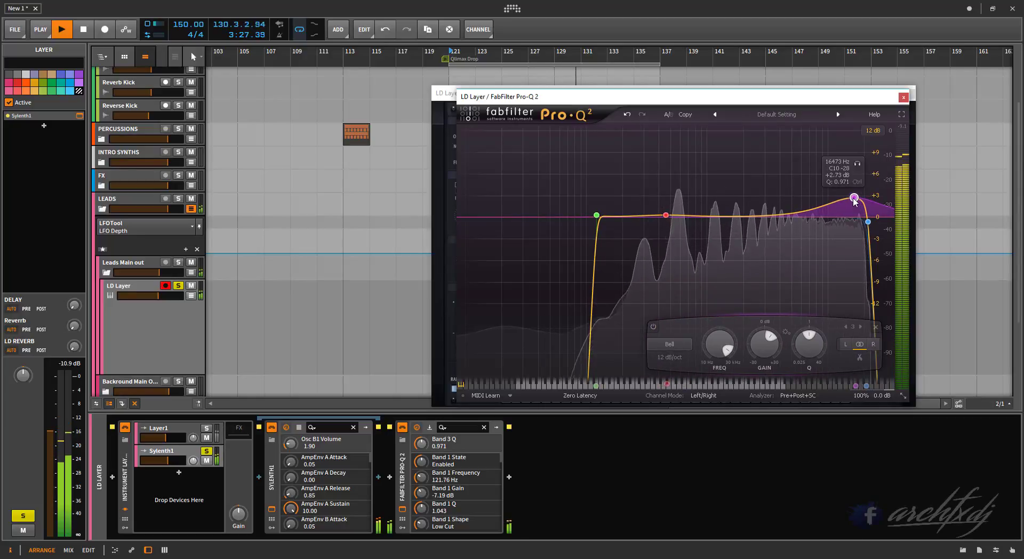
Step: Rename the second layer from Sylenth1 to Layer2
double_click(166, 451)
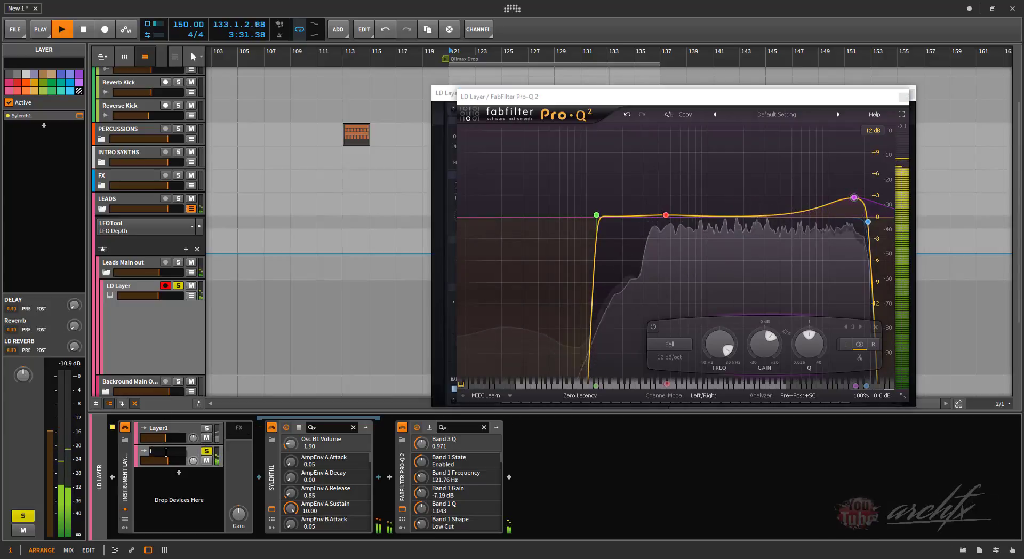
type("Laye")
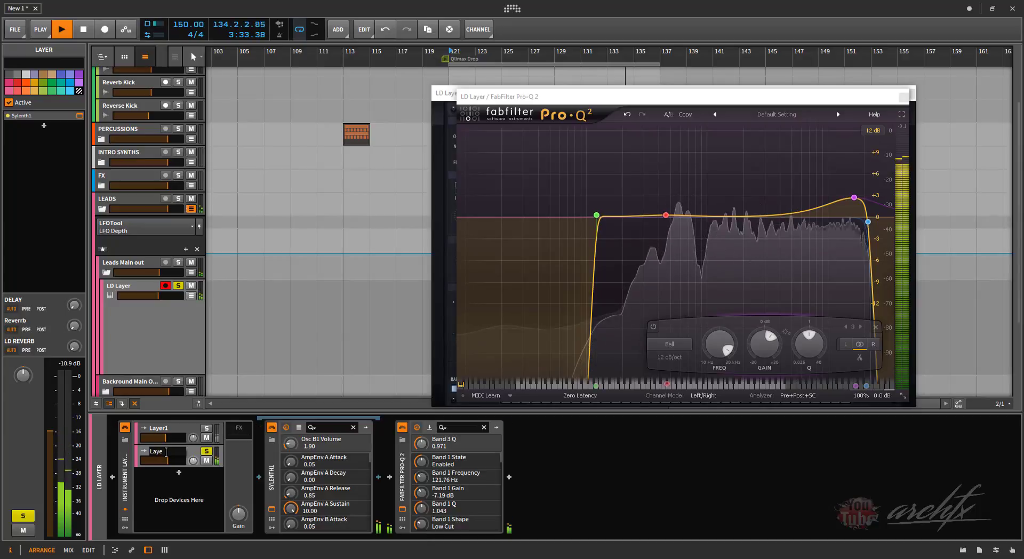
type("r2")
key("Return")
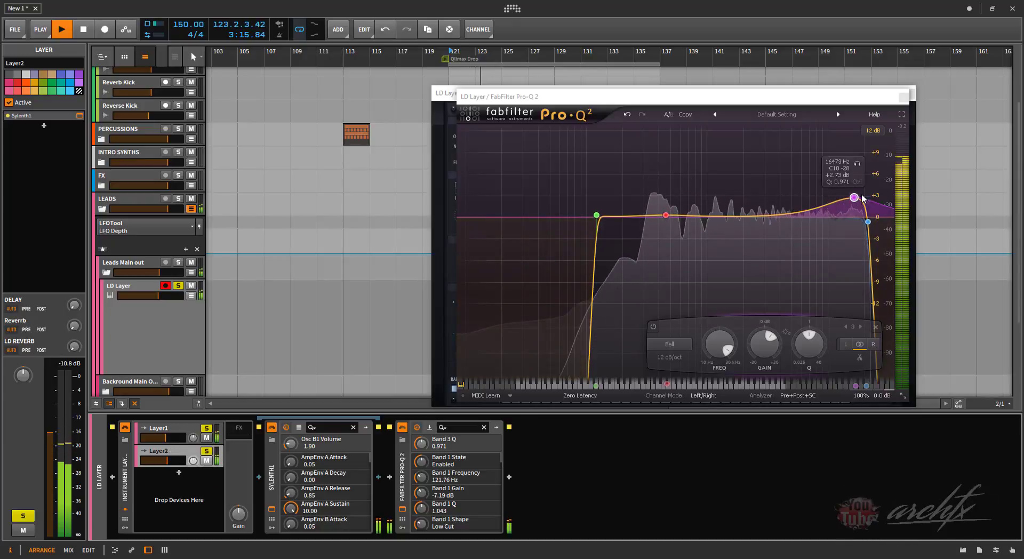
Step: Set Band 3's Q to 0.817 in Layer2's EQ, close the plugin windows and stop playback
left_click_drag(855, 201, 855, 199)
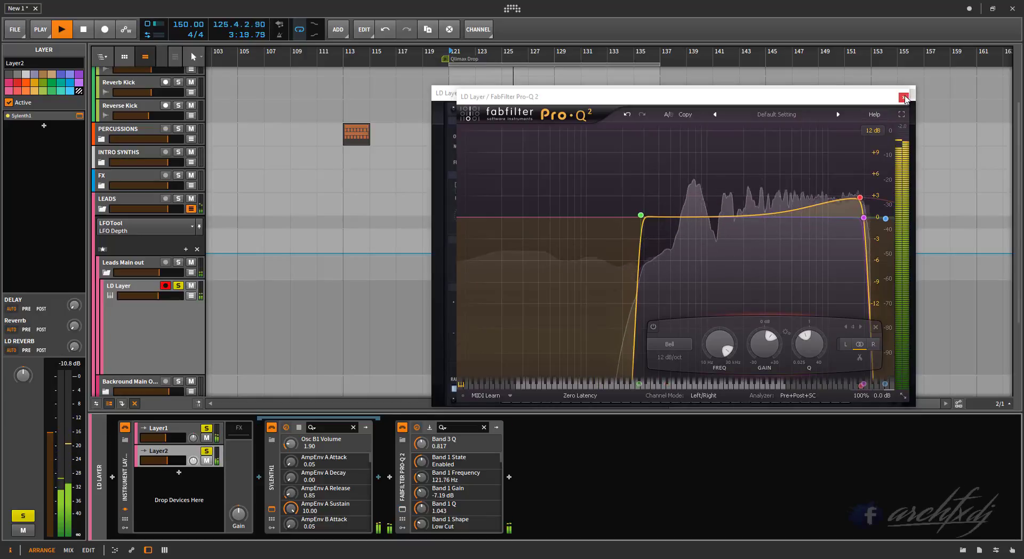
left_click(905, 98)
left_click(909, 92)
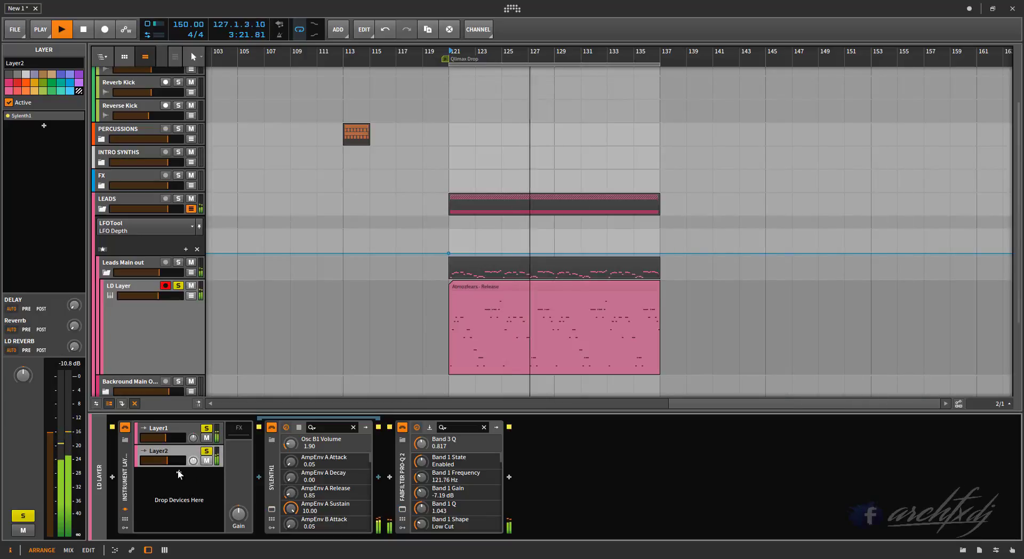
key("space")
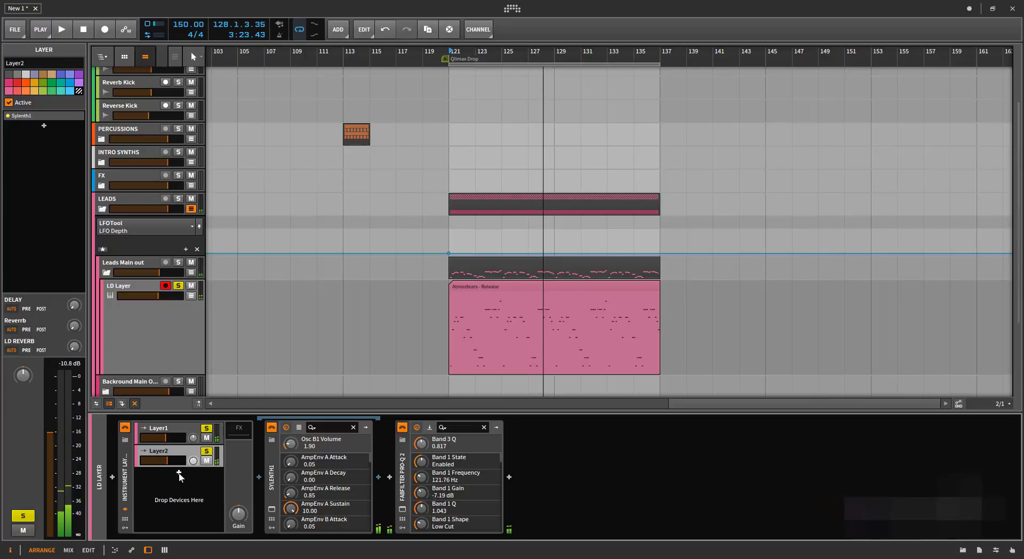
Step: Add a third layer with Sylenth1 to the Instrument Layer and rename it Mid
left_click(178, 472)
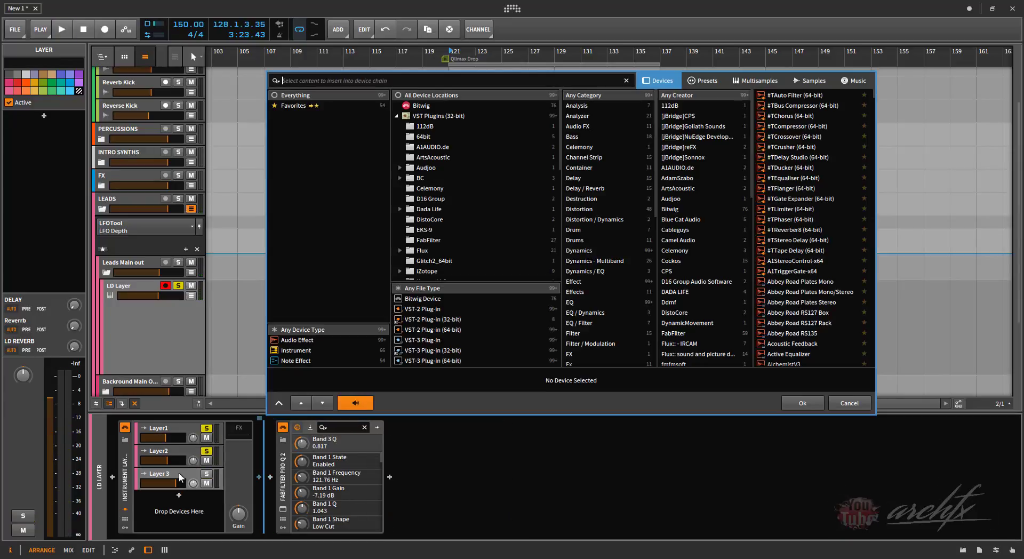
type("sylenth1")
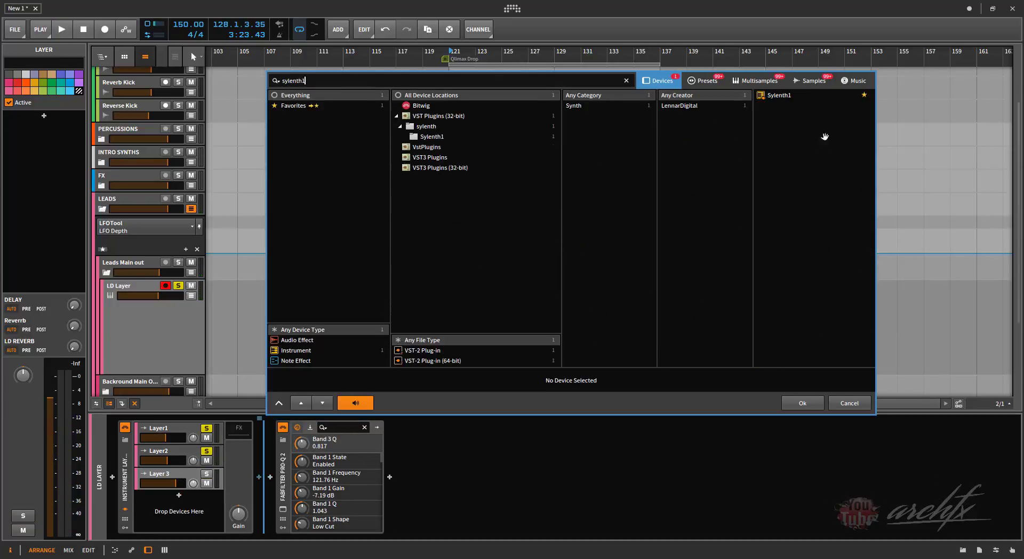
double_click(787, 96)
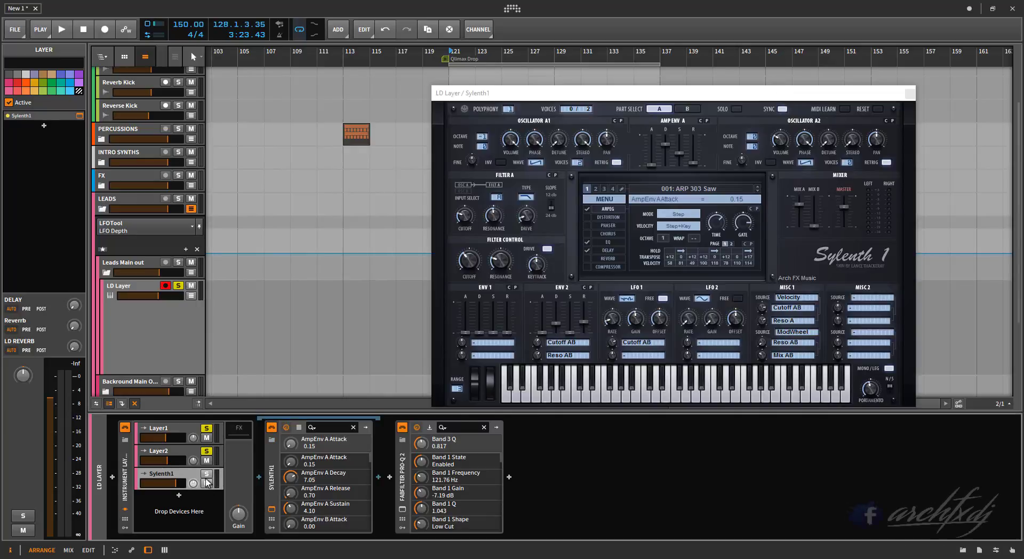
double_click(164, 473)
type("Mid")
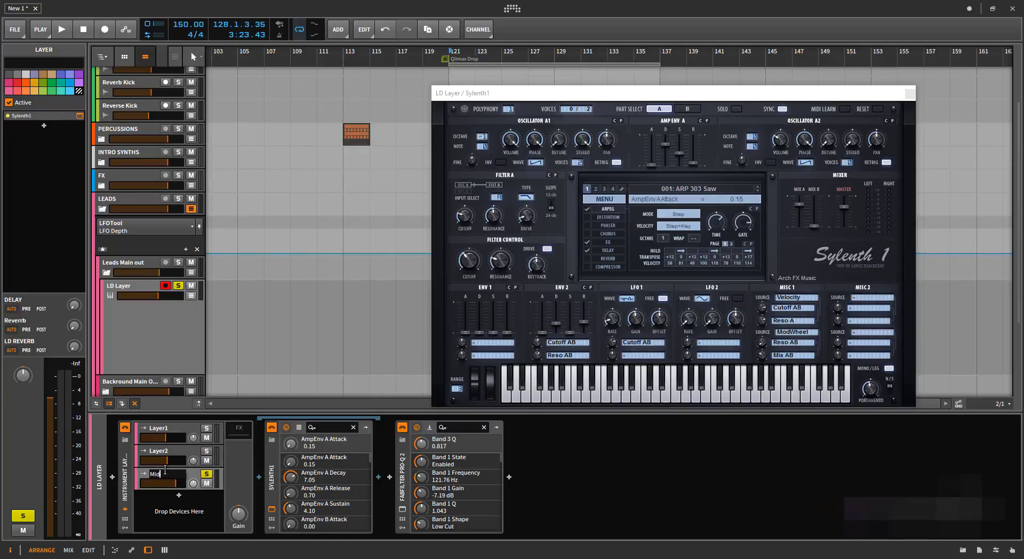
key("Return")
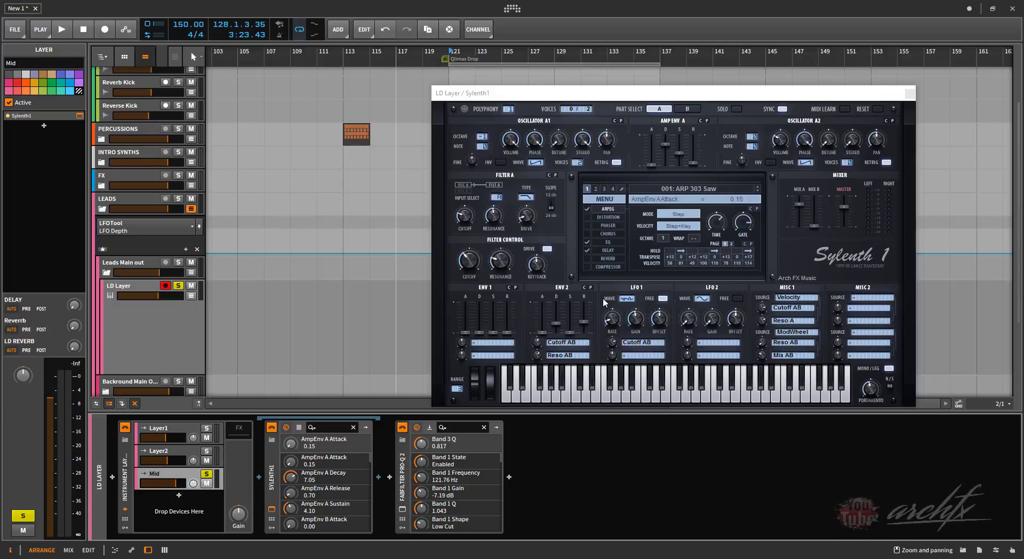
Step: Reset the Mid layer's Sylenth1 to the Init preset and start playback
left_click(599, 200)
left_click(633, 320)
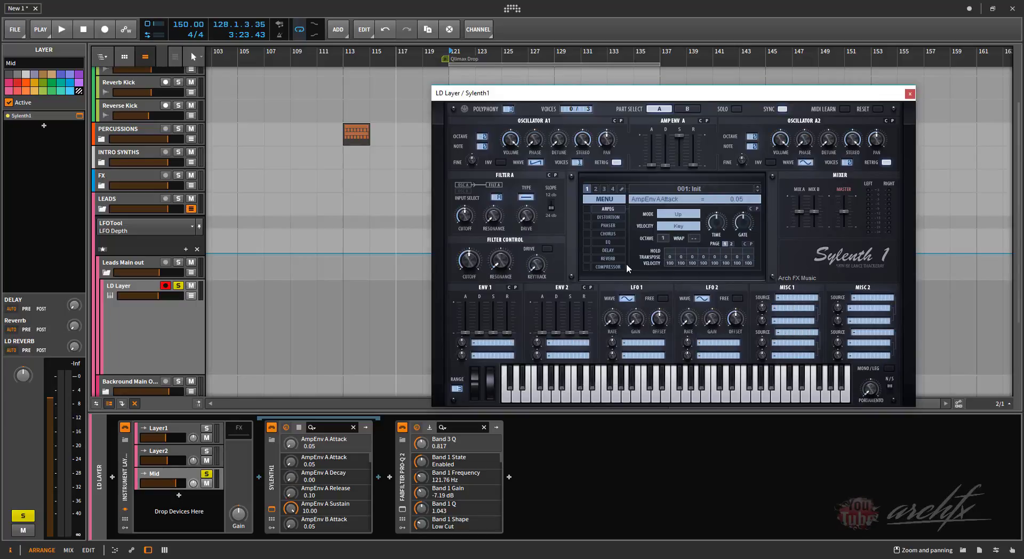
key("space")
Step: Shift Oscillator A1's octave, make Oscillator A2 a multi-voice saw with a detune of 5.52, and turn Retrig off on both
left_click(483, 141)
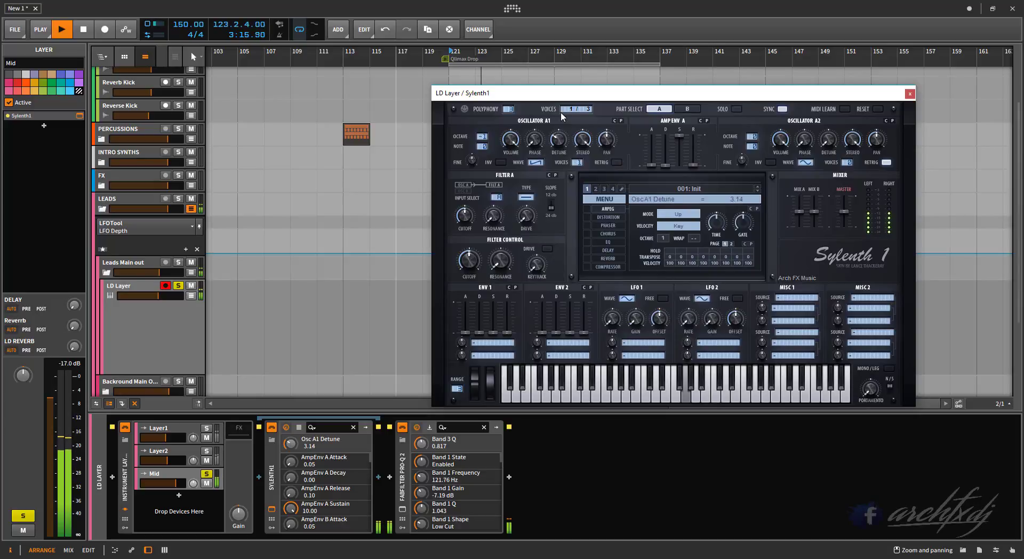
left_click_drag(716, 100, 703, 100)
left_click(797, 160)
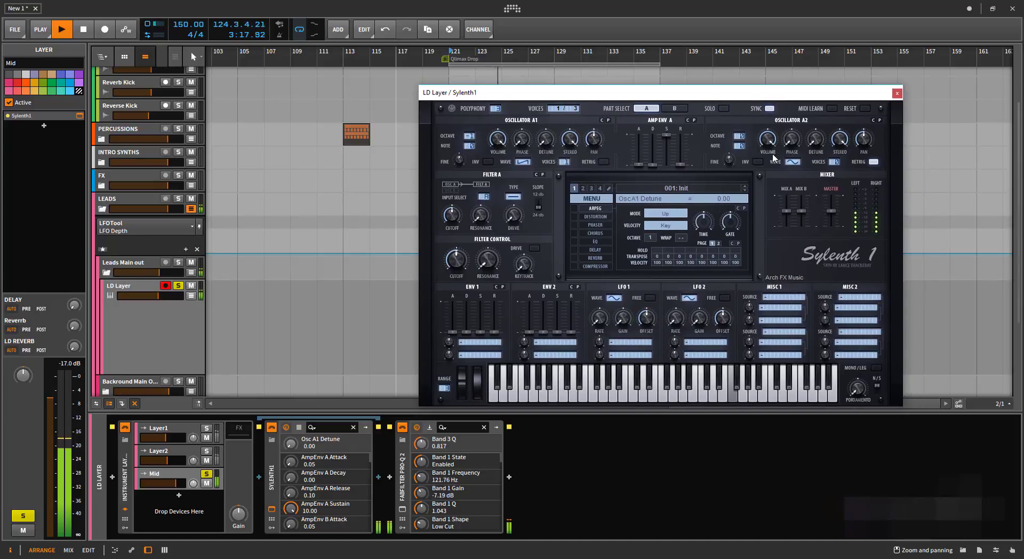
left_click_drag(501, 142, 503, 159)
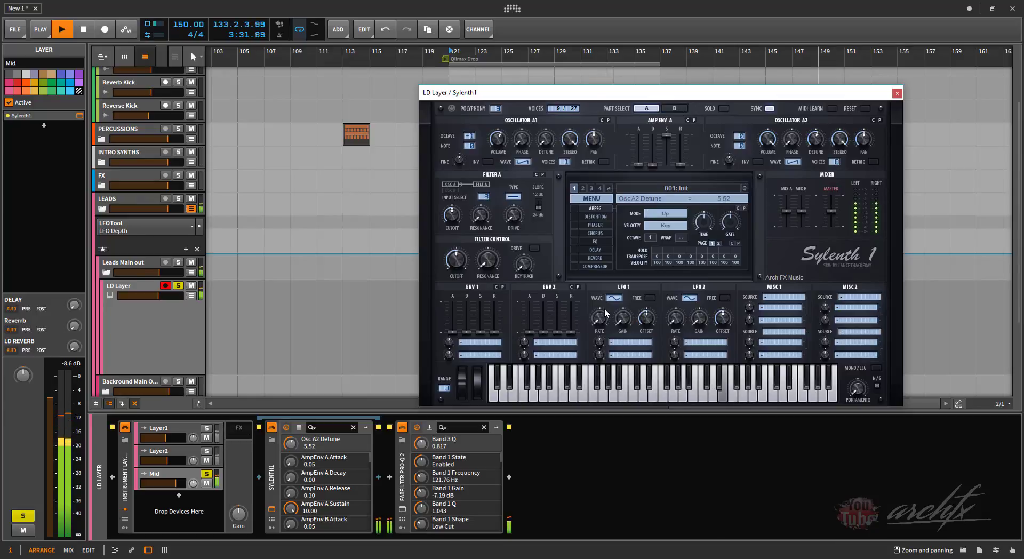
Step: Route LFO 1 to Pitch AB with an amount of 1.00, change its wave and set its rate to 1/128D
left_click(629, 342)
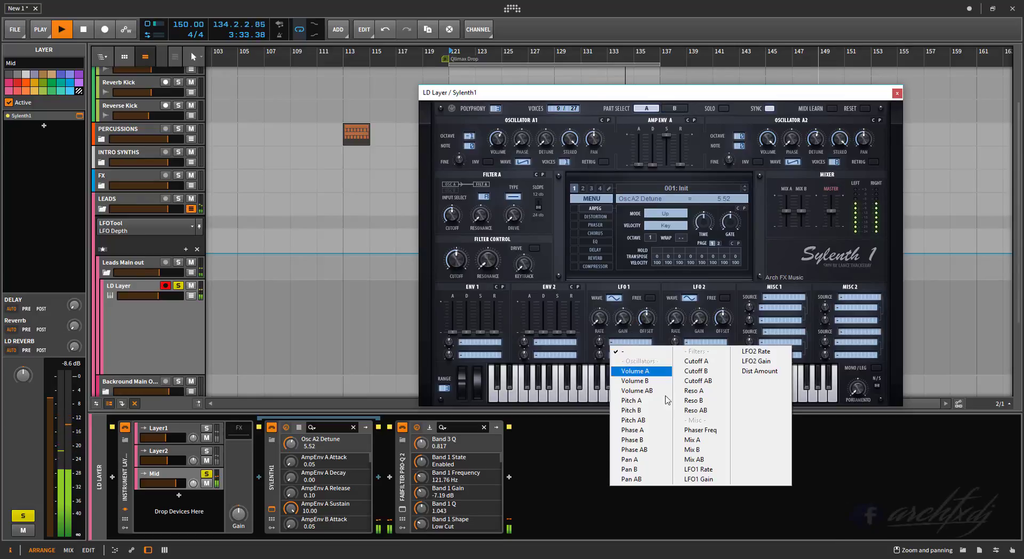
left_click(651, 419)
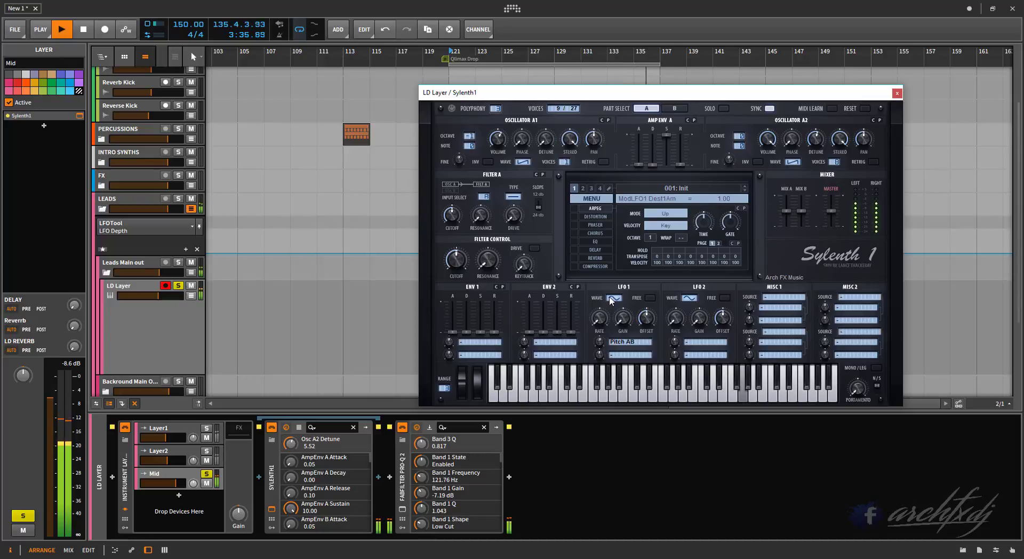
mouse_move(605, 322)
left_mouse_down()
mouse_move(607, 305)
mouse_move(620, 327)
left_mouse_up()
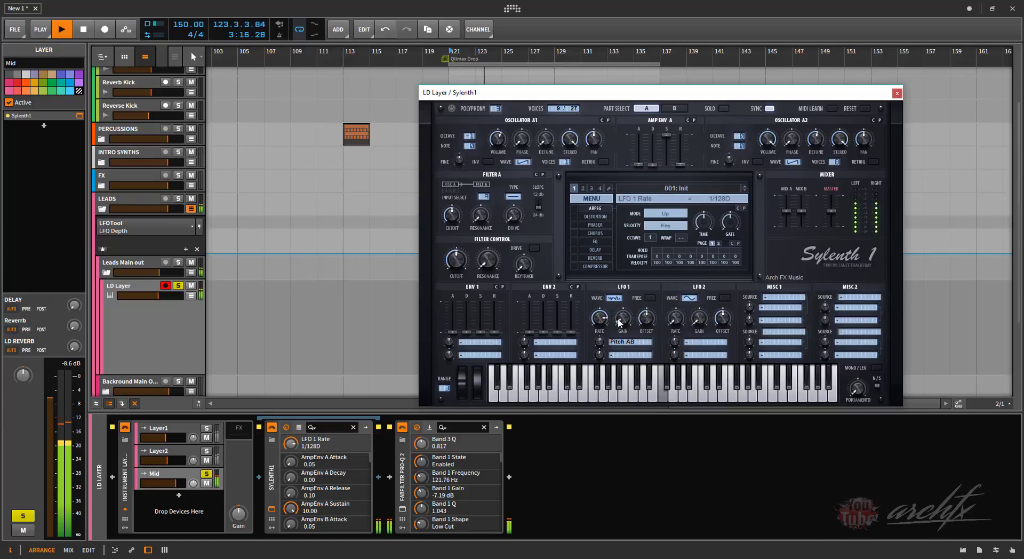
Step: Route LFO 2 to Pitch AB with a sine wave, set its rate to 1/16T and adjust its gain
left_click(691, 298)
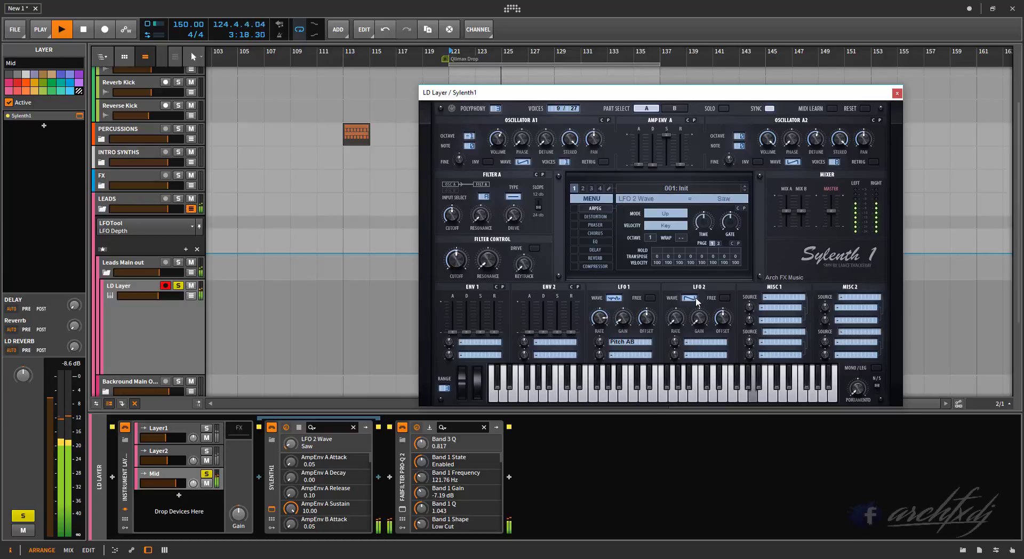
left_click(687, 342)
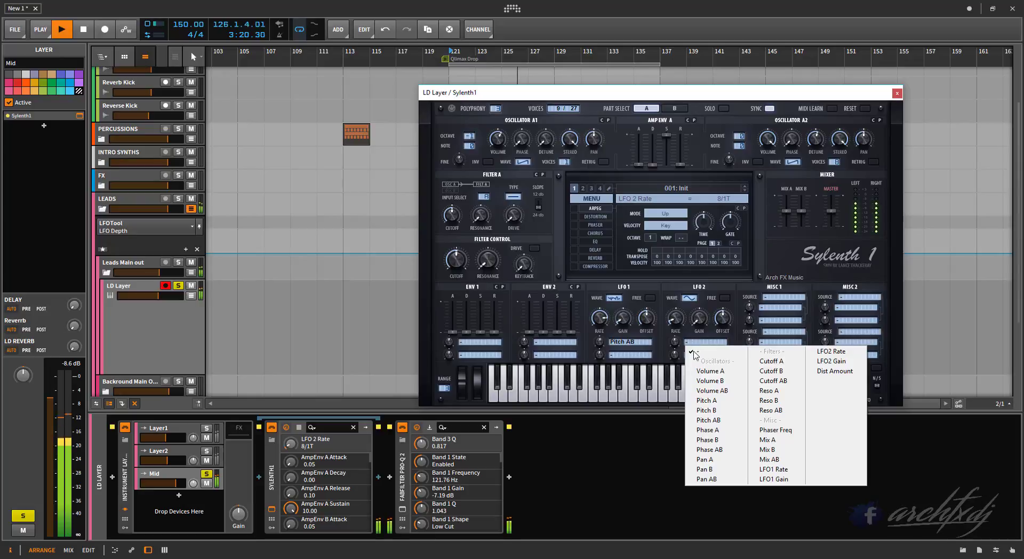
left_click(723, 421)
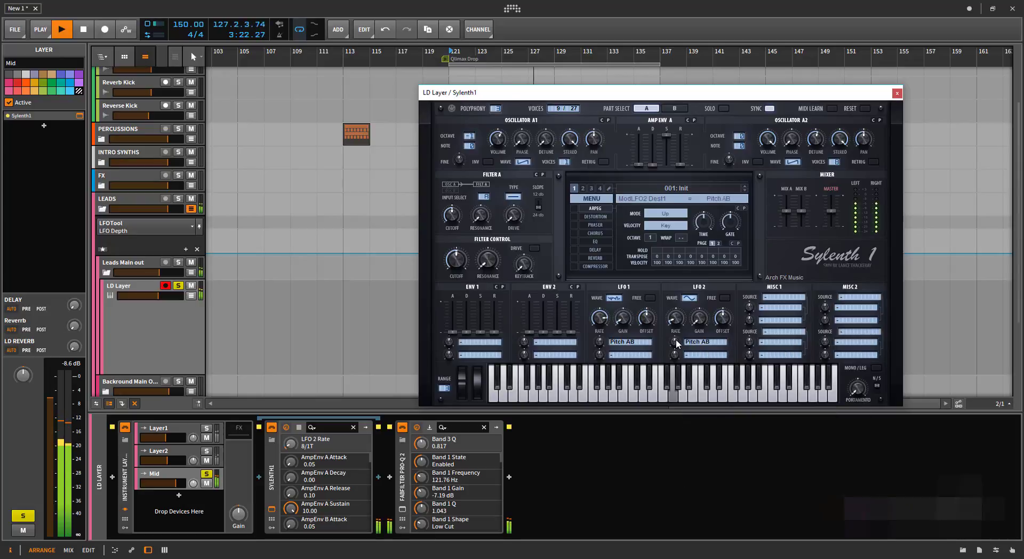
left_click_drag(676, 326, 676, 317)
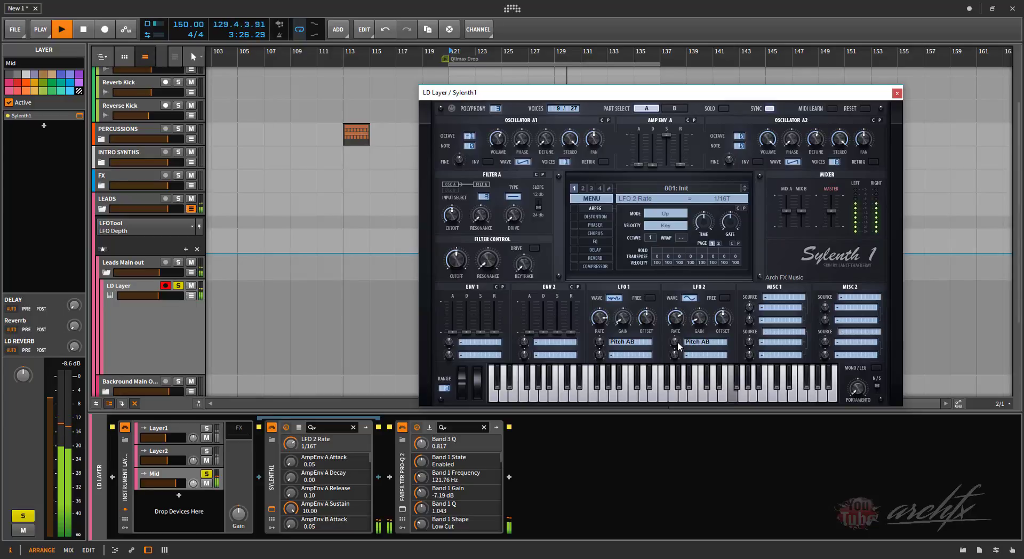
left_click_drag(698, 327, 698, 323)
Step: Turn on Mono/Legato with a portamento time of 3.62, enable and adjust the Chorus, and set Oscillator A2's stereo to 5.24
left_click_drag(865, 395, 865, 389)
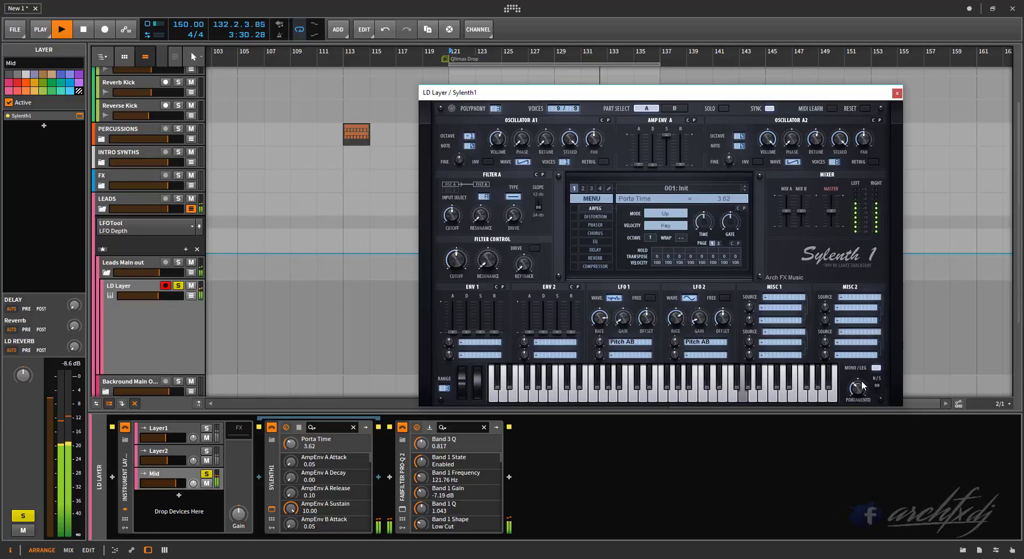
left_click(574, 234)
left_click(592, 233)
left_click_drag(679, 255, 667, 275)
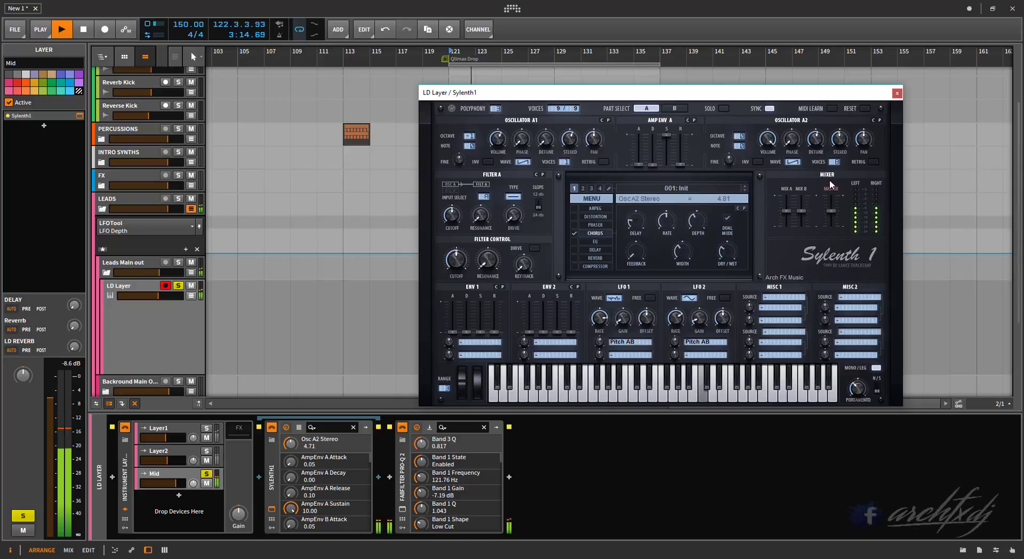
left_click(207, 451)
left_click(207, 430)
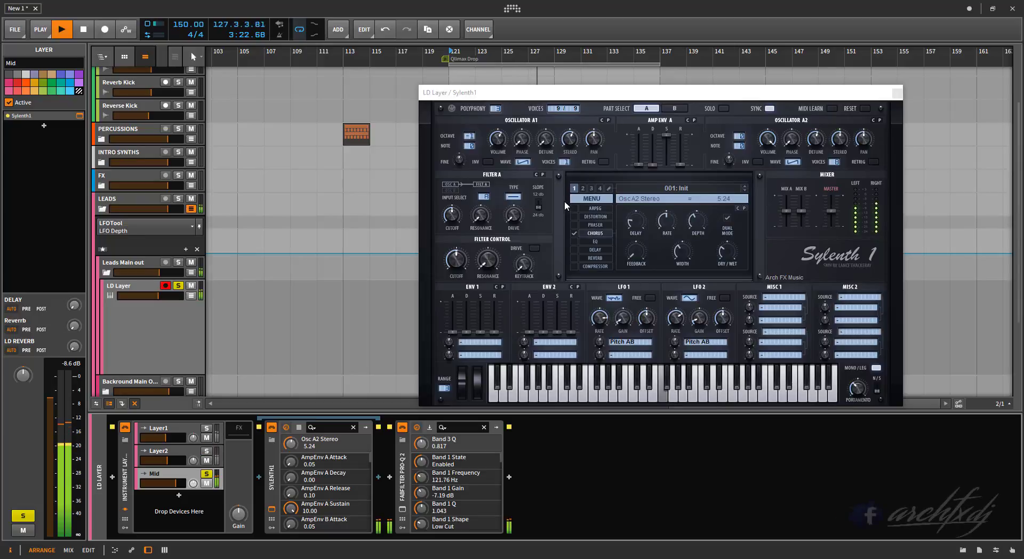
Step: In Part B, give Oscillator B1 more voices, Retrig off, a shifted octave and a volume of 5.38
left_click(675, 108)
left_click_drag(565, 163, 545, 132)
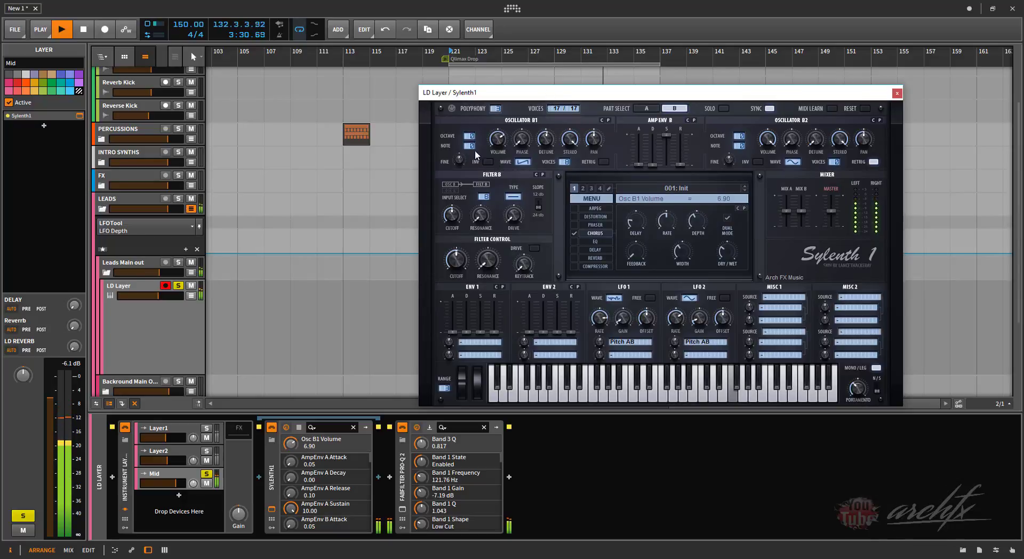
left_click_drag(507, 143, 499, 156)
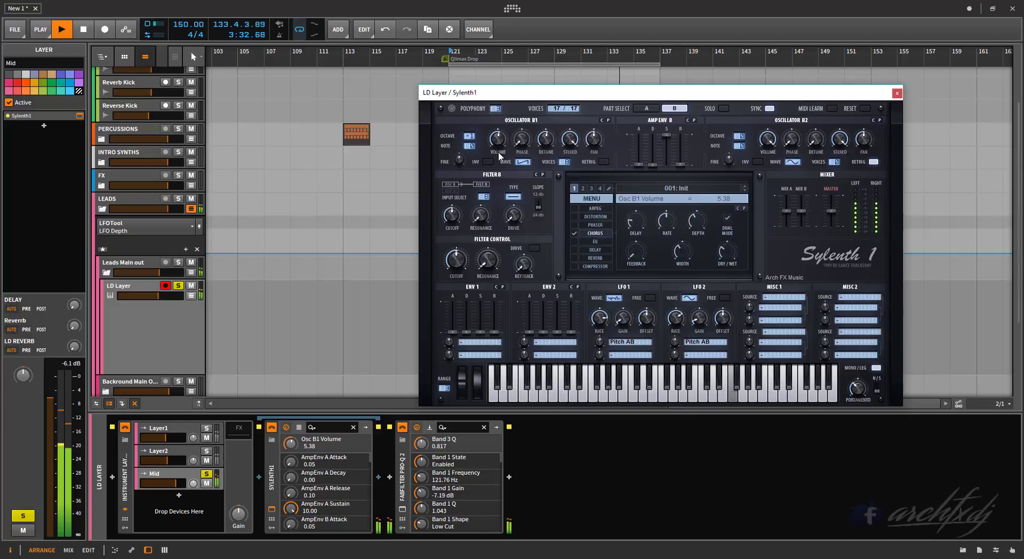
Step: Solo Layer1 and Layer2 together with Mid, lower the Mid layer's volume slightly and stop playback
left_click(207, 451)
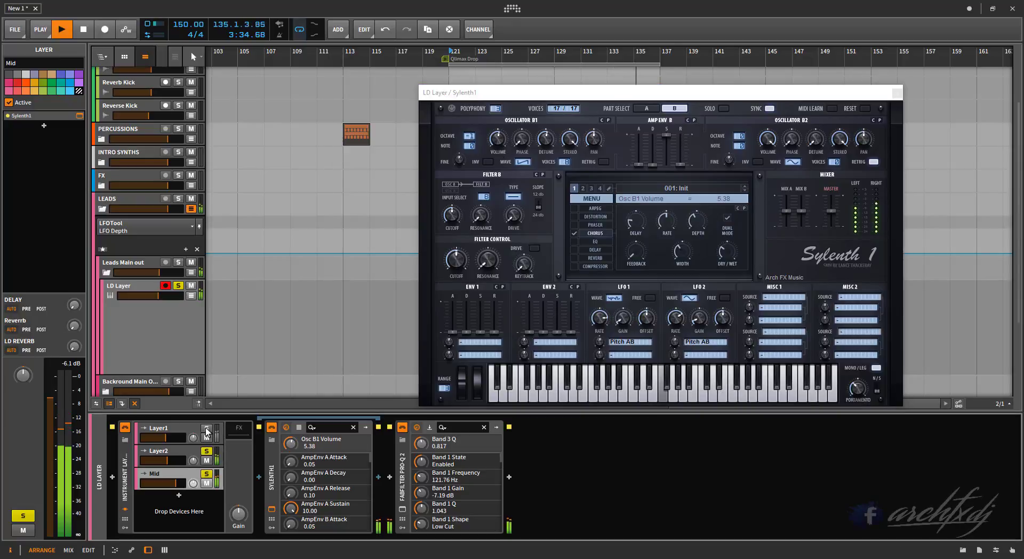
left_click_drag(176, 483, 169, 483)
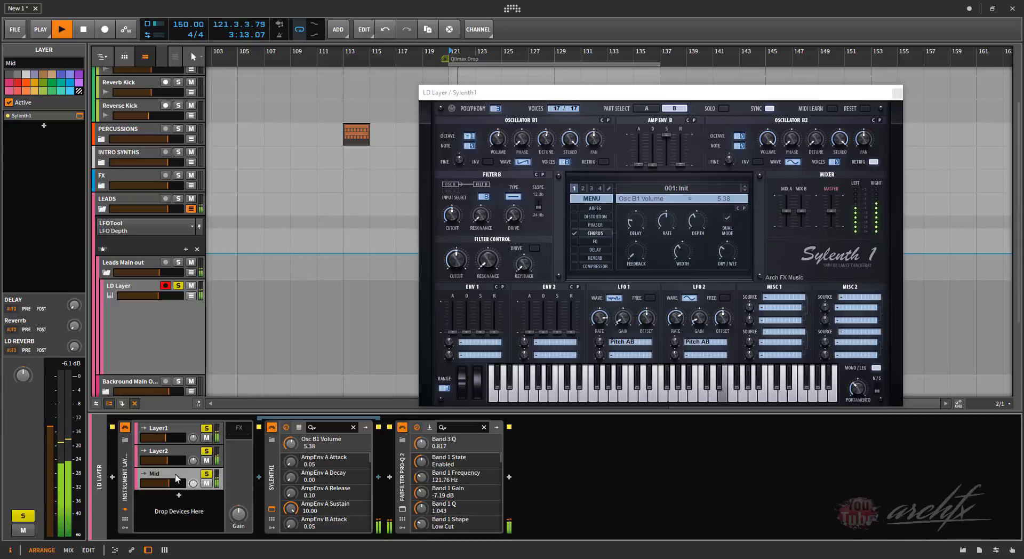
key("space")
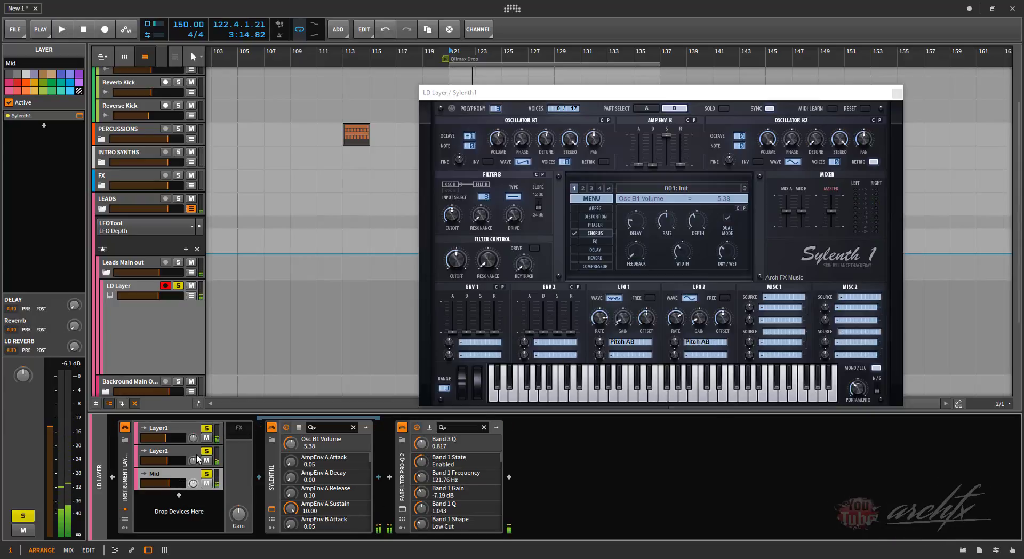
Step: Route the Mid layer's Env 1 to Pitch AB with decay 0.92 and amount 1.10, and audition it with all layers
key("space")
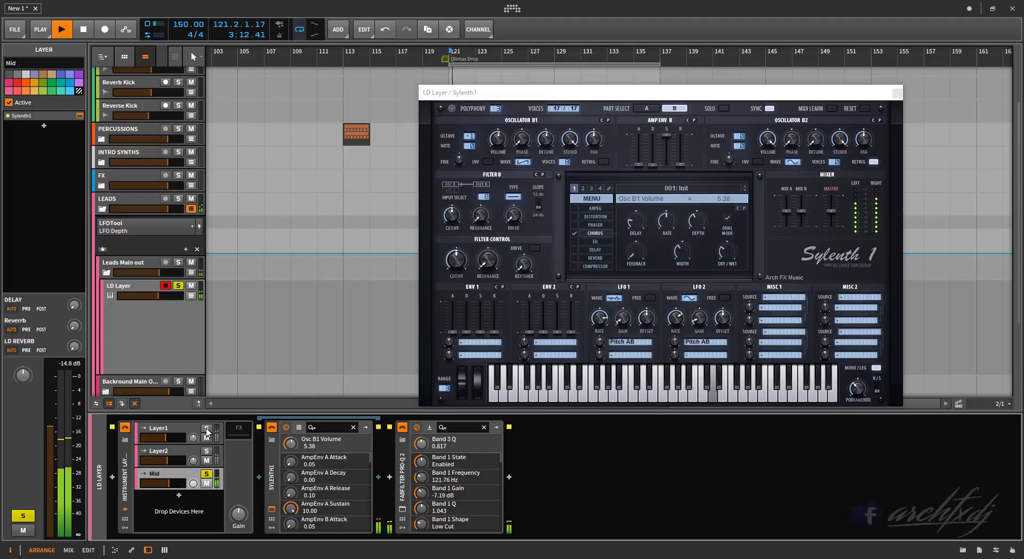
left_click(481, 341)
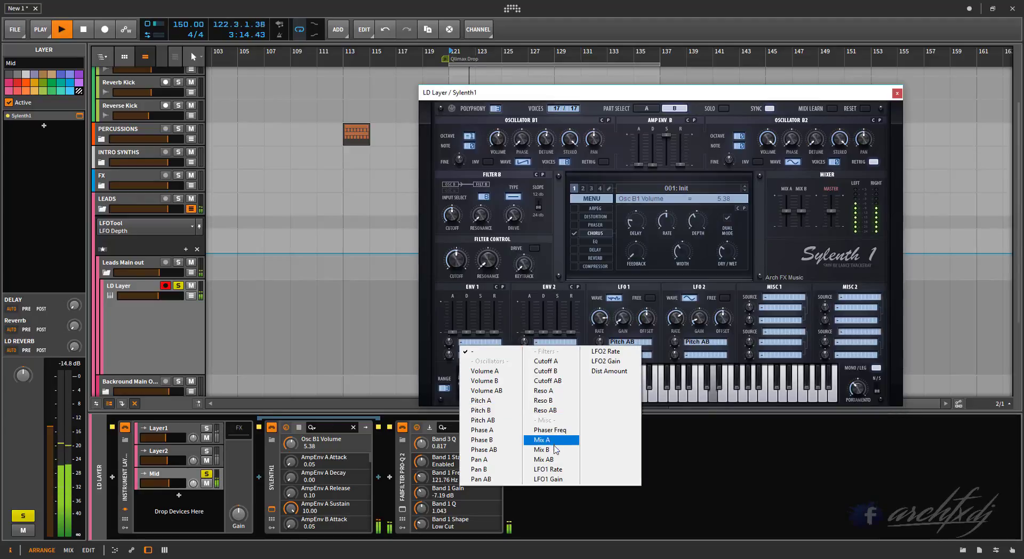
left_click(482, 419)
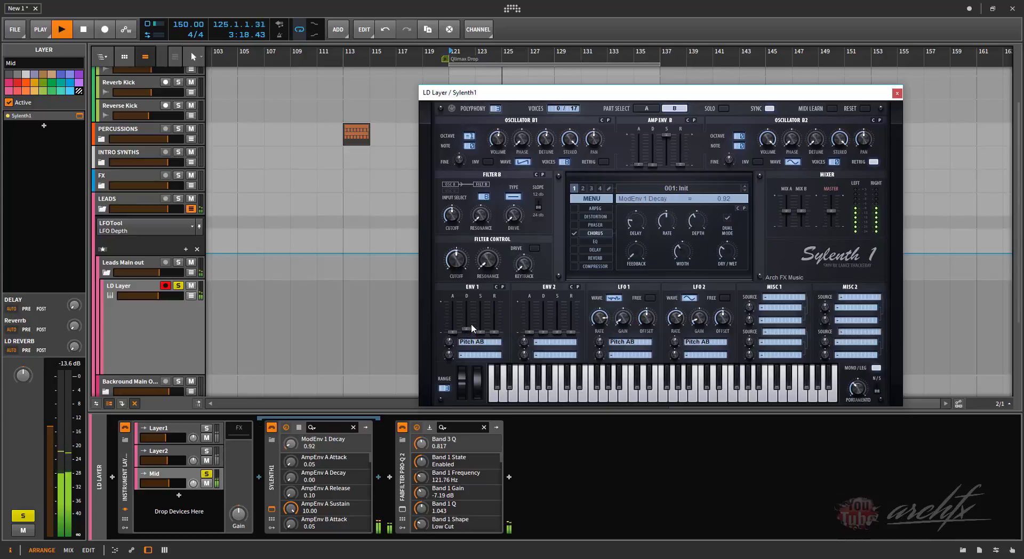
left_click_drag(450, 344, 451, 344)
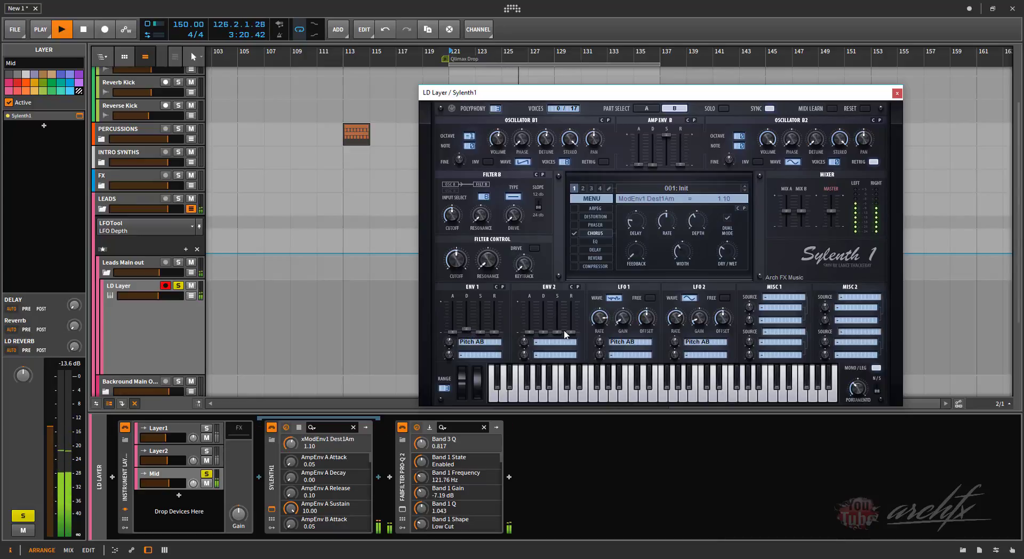
left_click(206, 474)
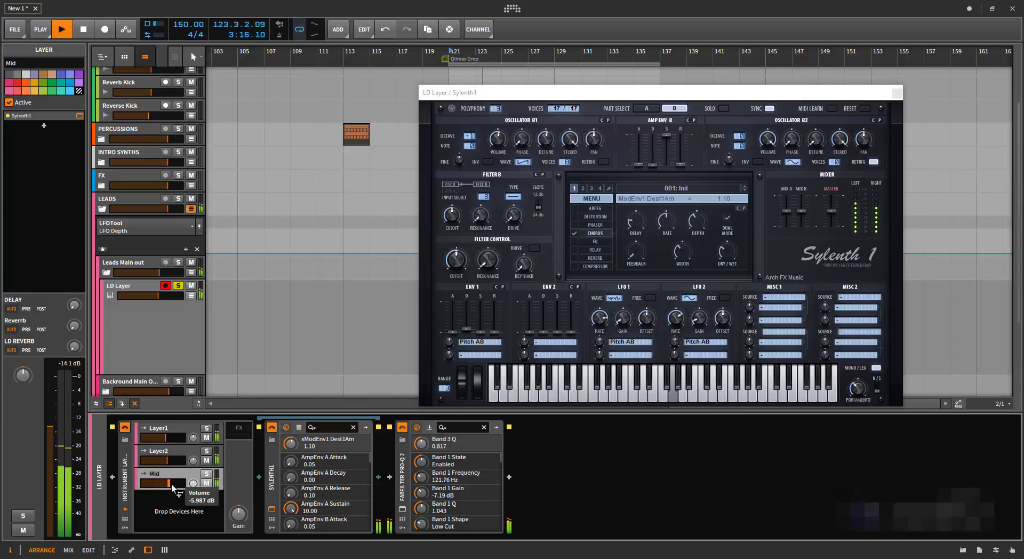
key("space")
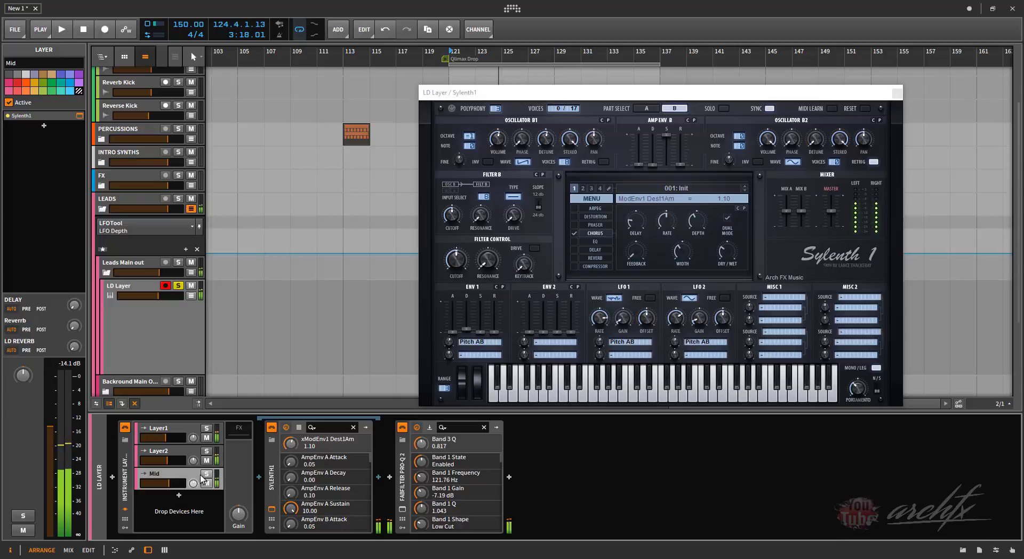
left_click(184, 449)
left_click(186, 471)
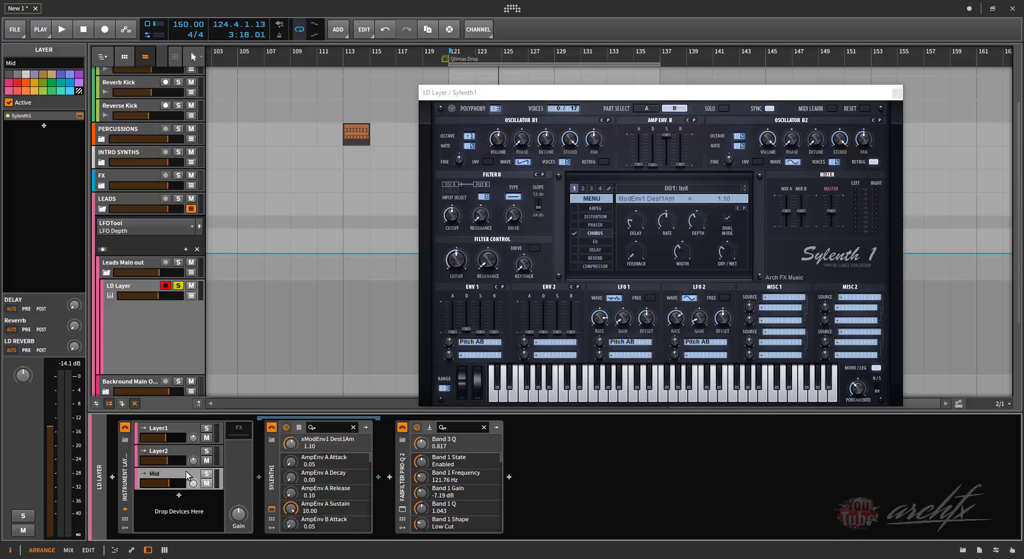
left_click(186, 471)
left_click(378, 477)
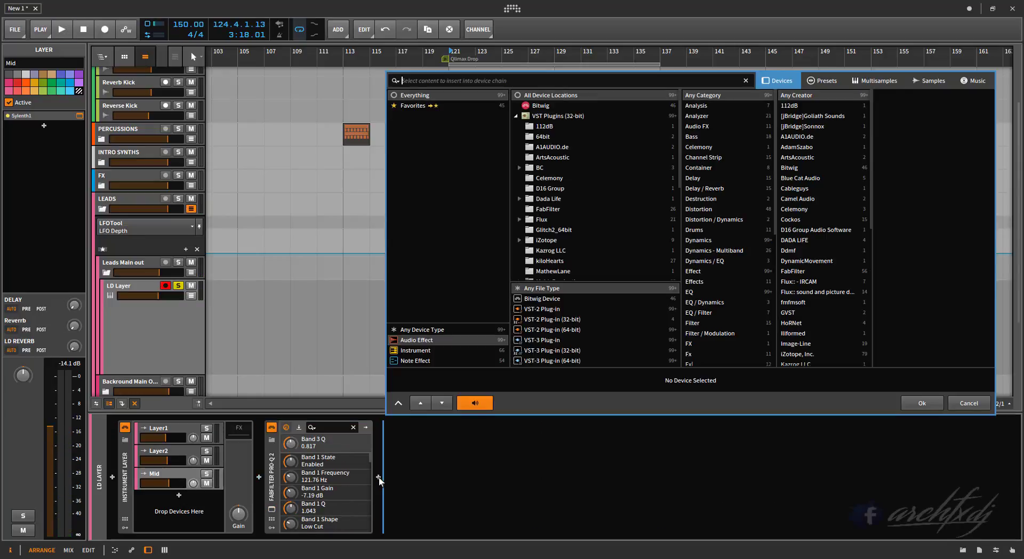
type("pro-q")
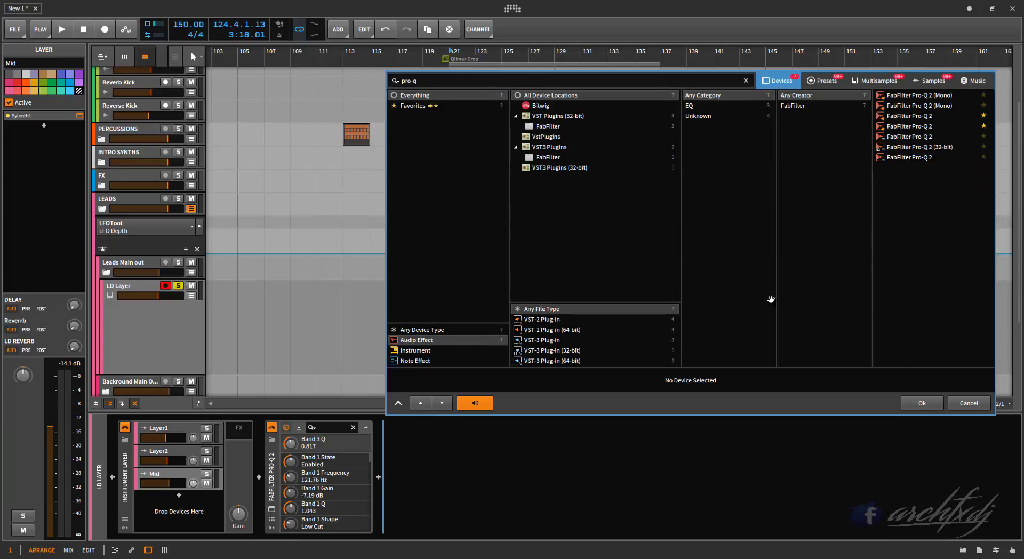
double_click(940, 157)
key("space")
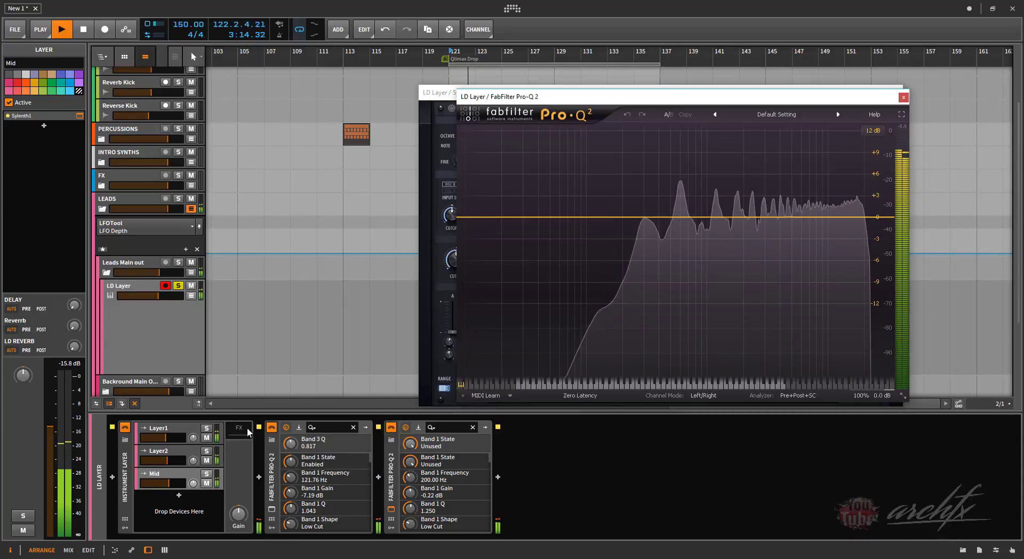
left_click(181, 477)
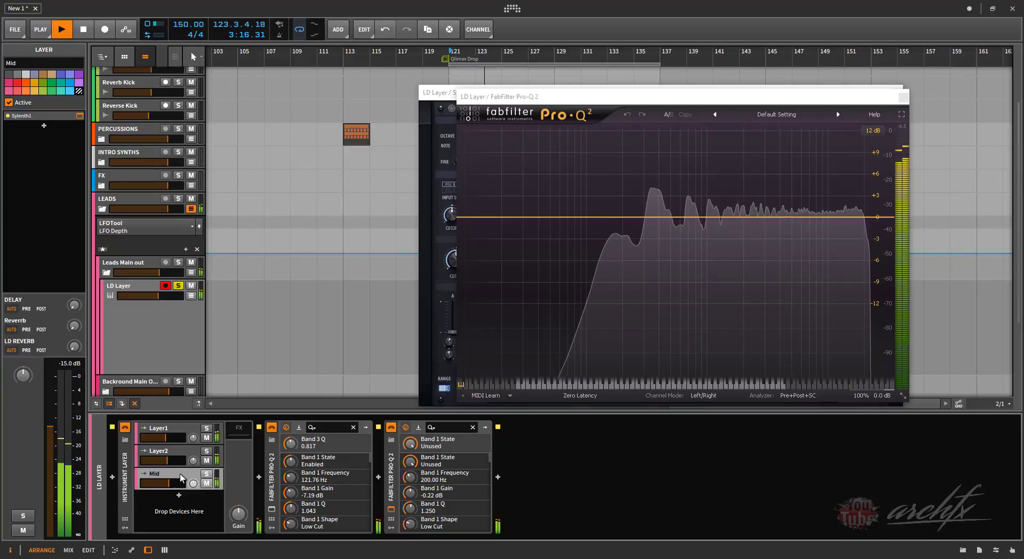
key("space")
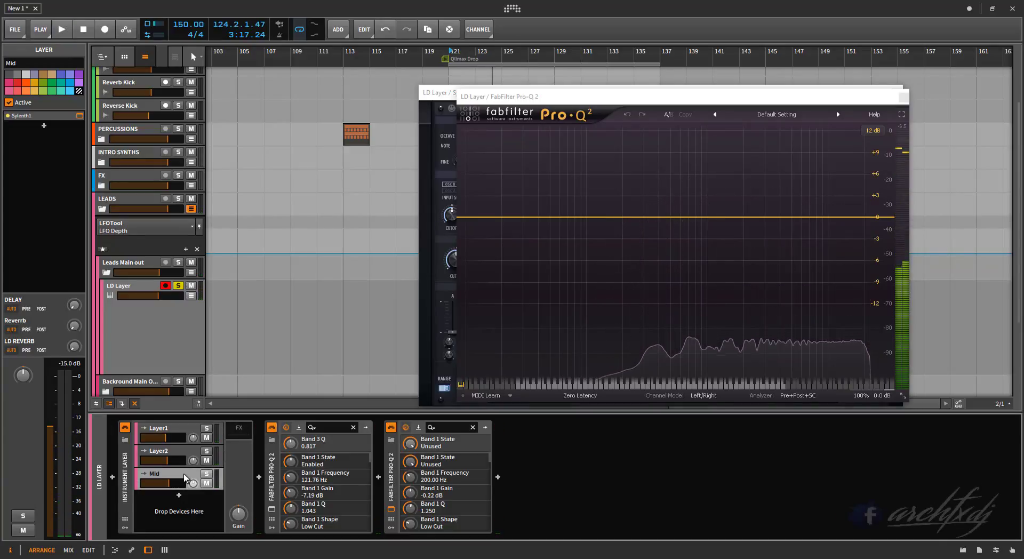
double_click(184, 478)
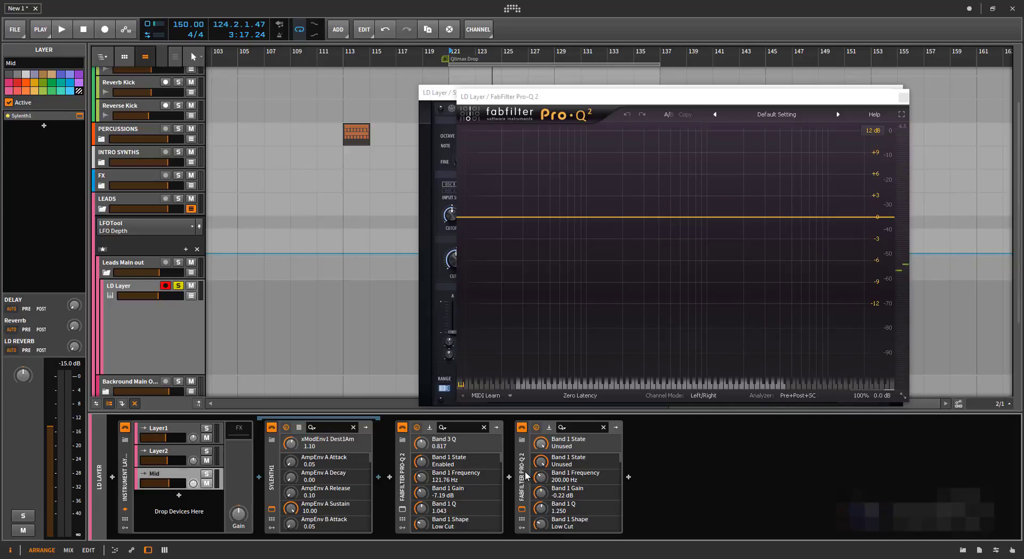
left_click(525, 511)
key("Delete")
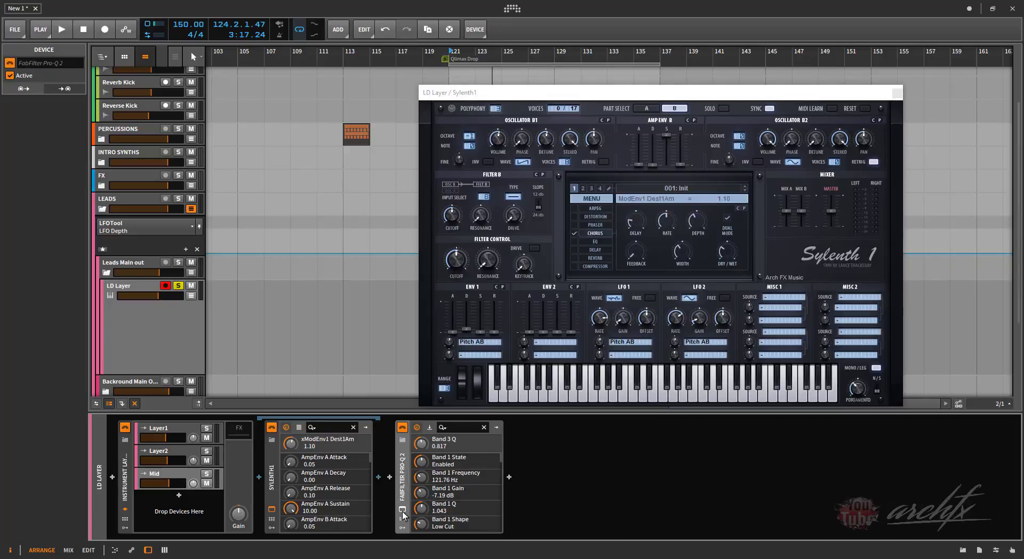
Step: In the existing Pro-Q 2, boost the low mids with two bell bands and move the low cut to 133.42 Hz
key("space")
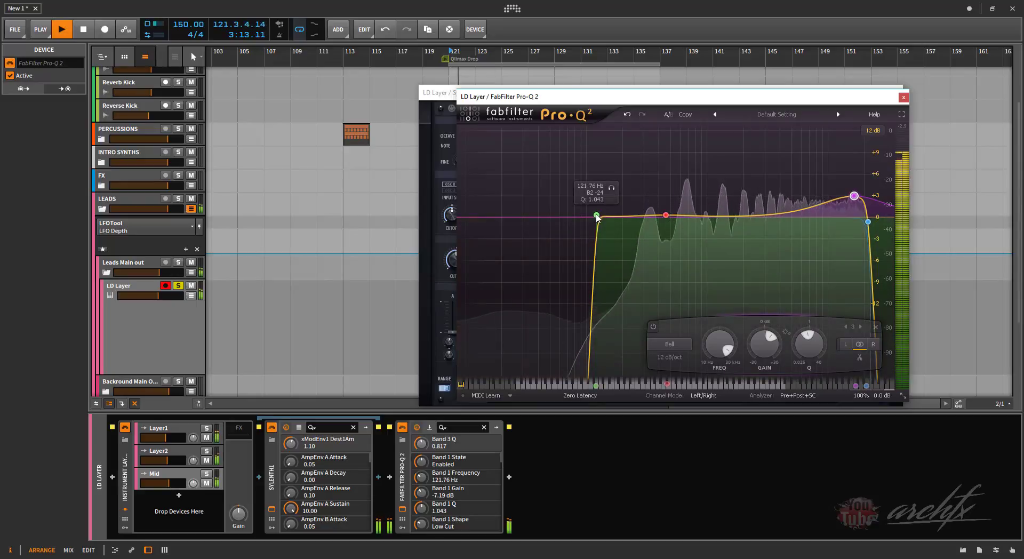
mouse_move(665, 215)
left_mouse_down()
mouse_move(667, 205)
mouse_move(655, 207)
left_mouse_up()
left_click(161, 452)
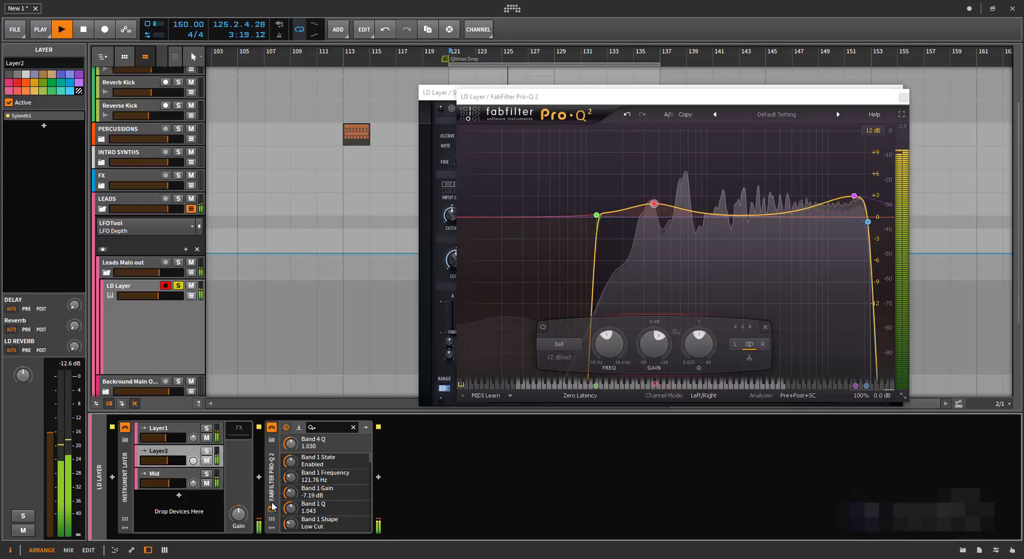
left_click(162, 471)
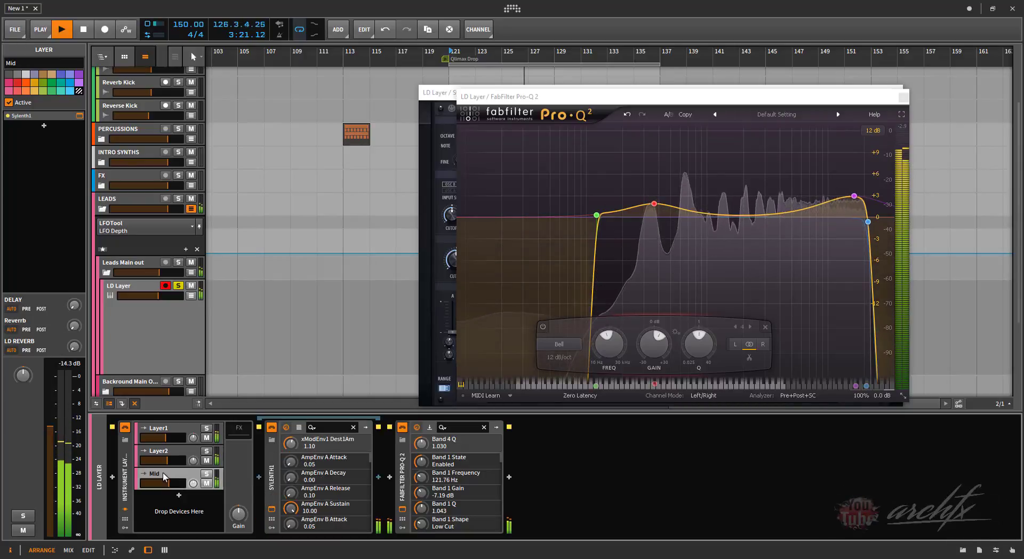
left_click(653, 204)
mouse_move(653, 204)
left_mouse_down()
mouse_move(669, 167)
mouse_move(671, 199)
left_mouse_up()
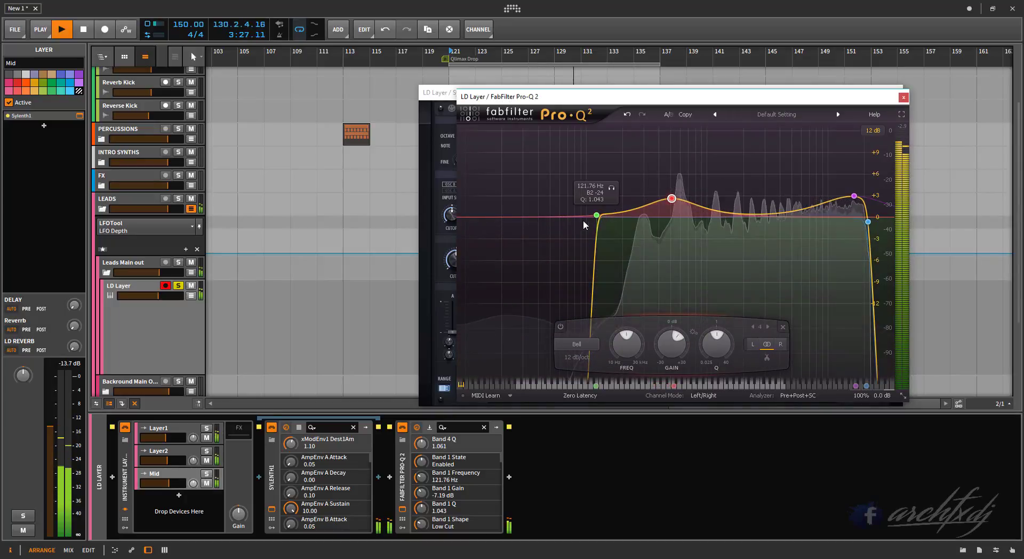
left_click_drag(596, 215, 600, 215)
mouse_move(671, 201)
left_mouse_down()
mouse_move(636, 201)
mouse_move(683, 205)
left_mouse_up()
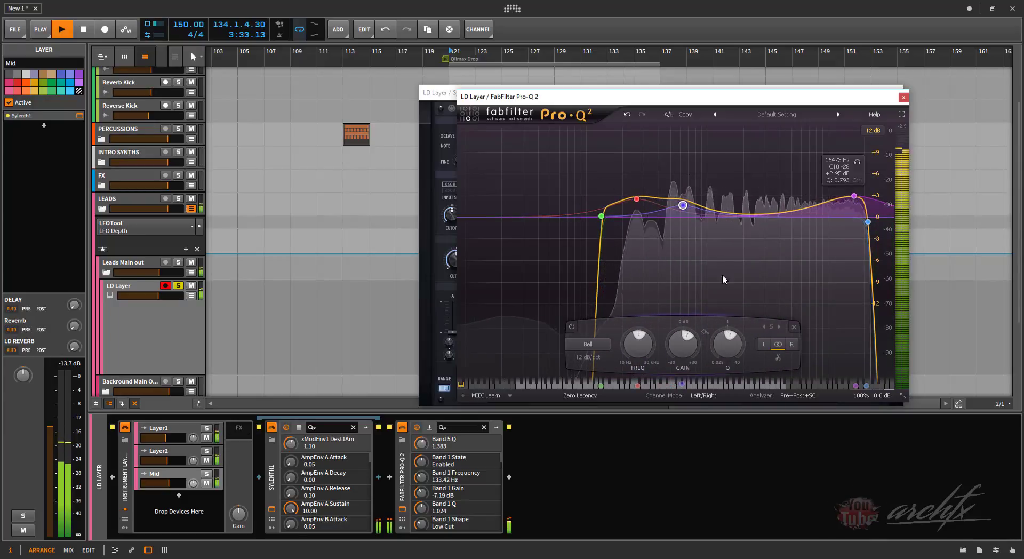
Step: Listen to the Mid layer soloed, and compare it with all layers playing together
left_click(206, 473)
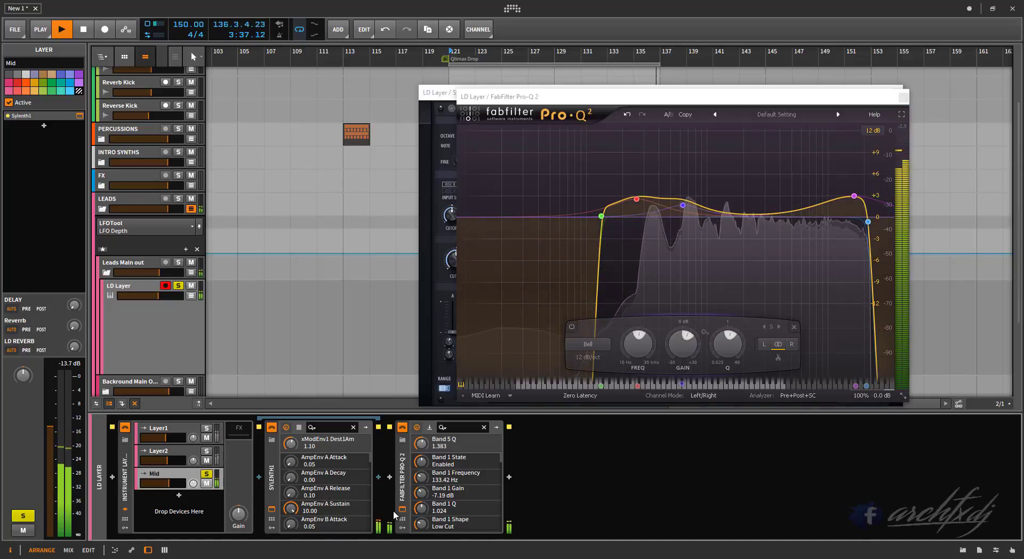
key("space")
left_click(207, 474)
key("space")
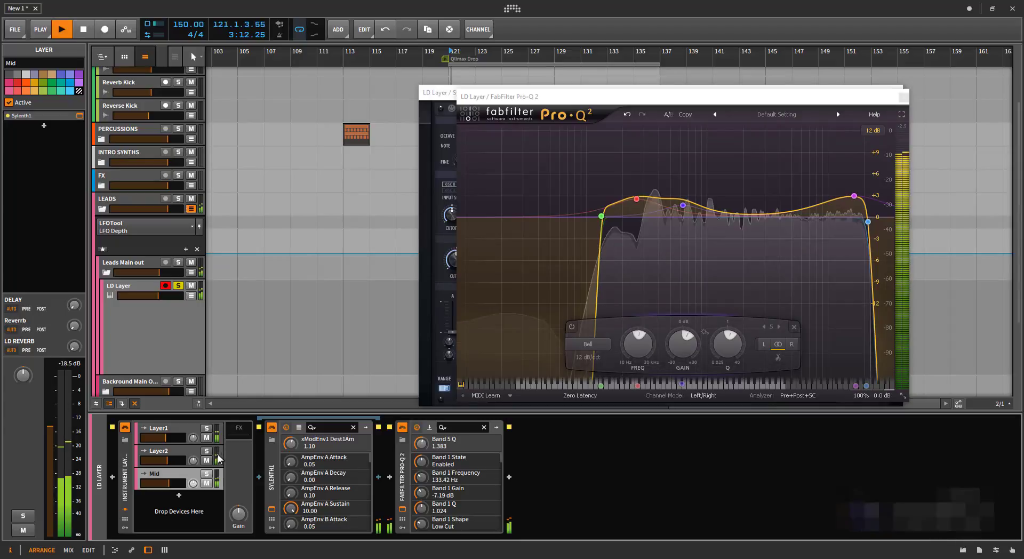
Step: Add the OTT compressor after Pro-Q 2 on the LD Layer track and set its depth to 46%
left_click(160, 331)
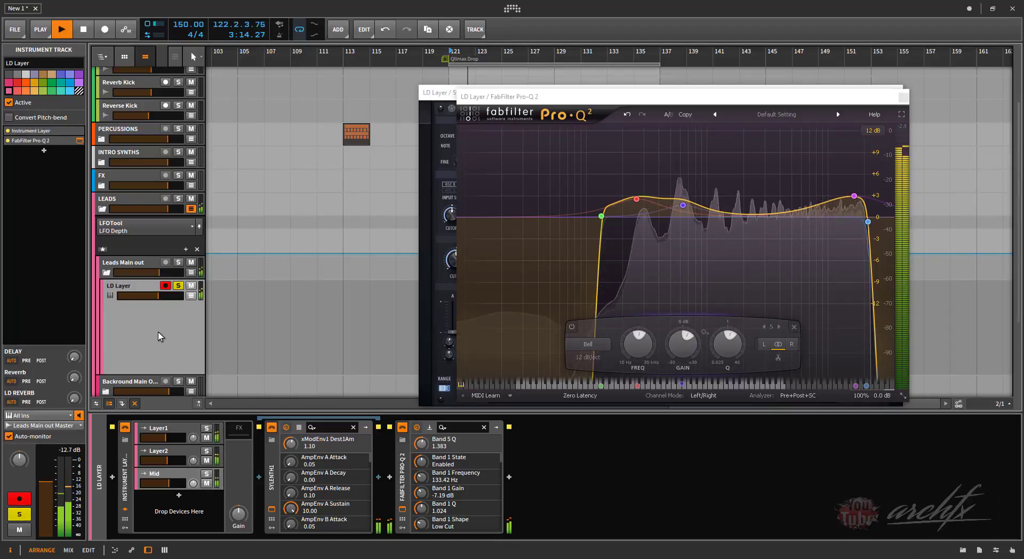
left_click(44, 150)
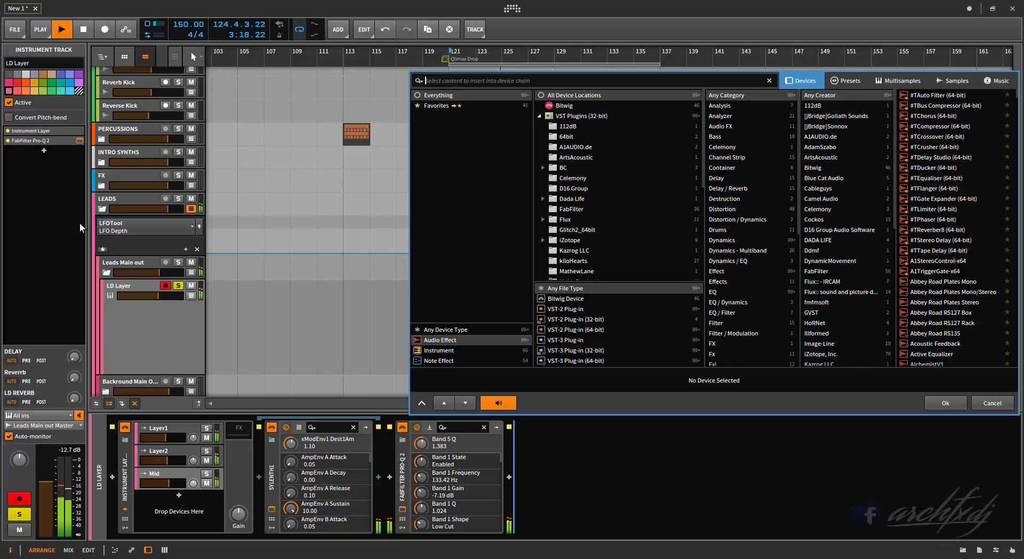
type("ott")
double_click(923, 97)
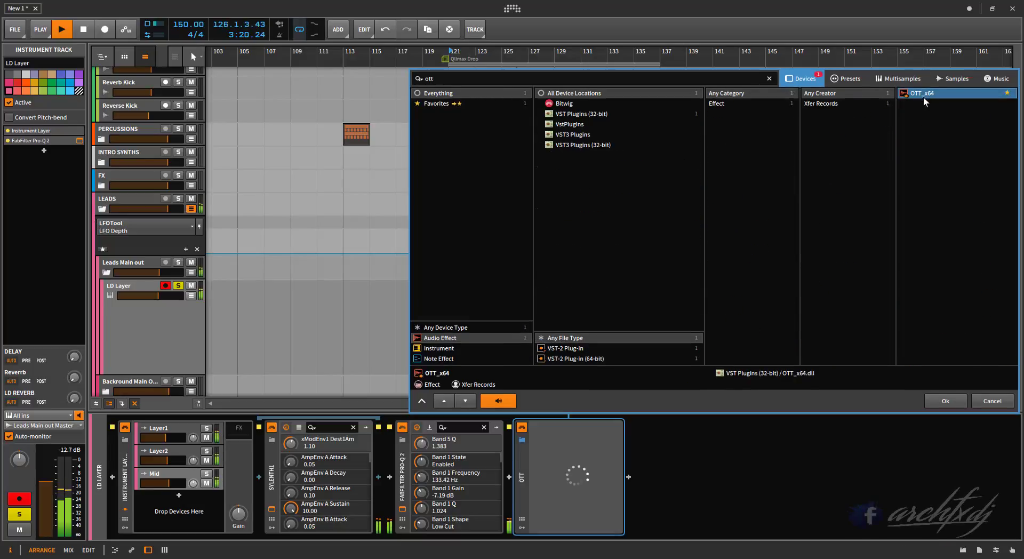
left_click_drag(577, 227, 577, 230)
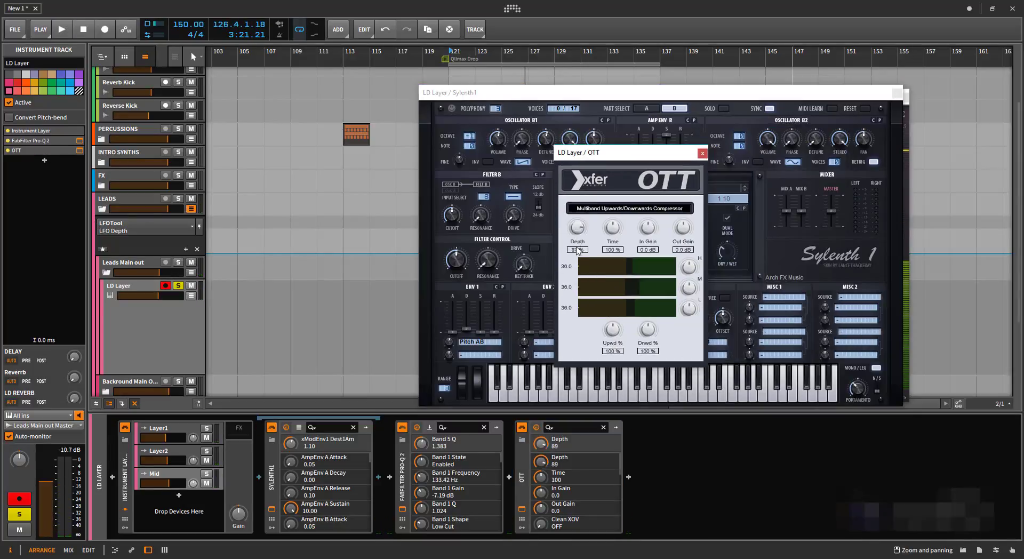
key("space")
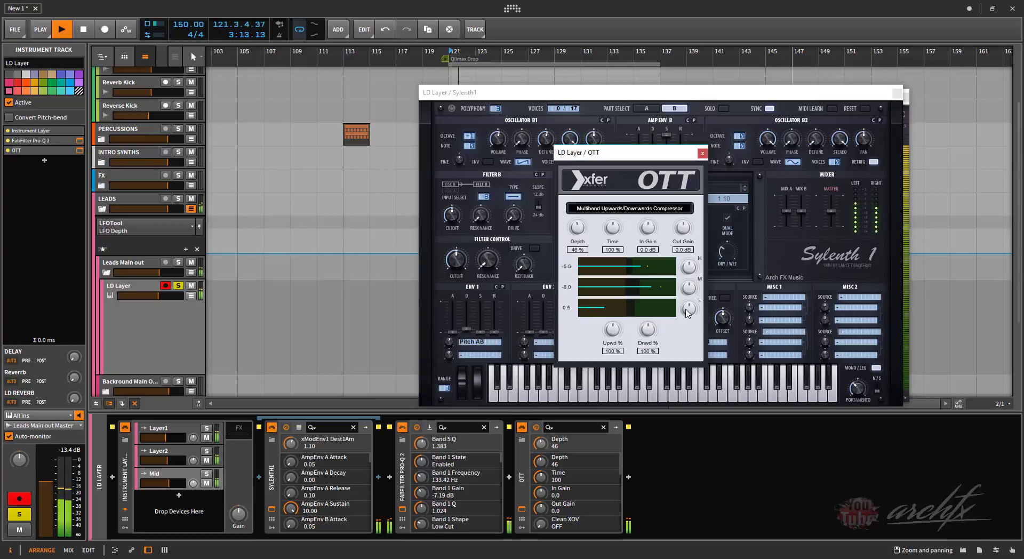
Step: Lower OTT's low-band gain, adjust the mid-band gain and set the high-band gain to 110
left_click_drag(686, 313, 686, 325)
left_click_drag(689, 291, 690, 262)
left_click(690, 266)
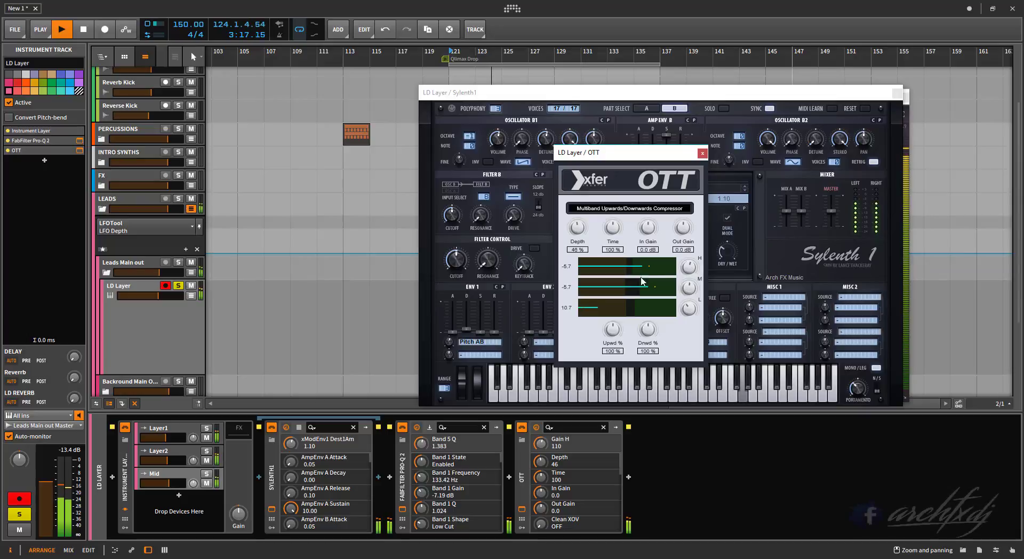
key("space")
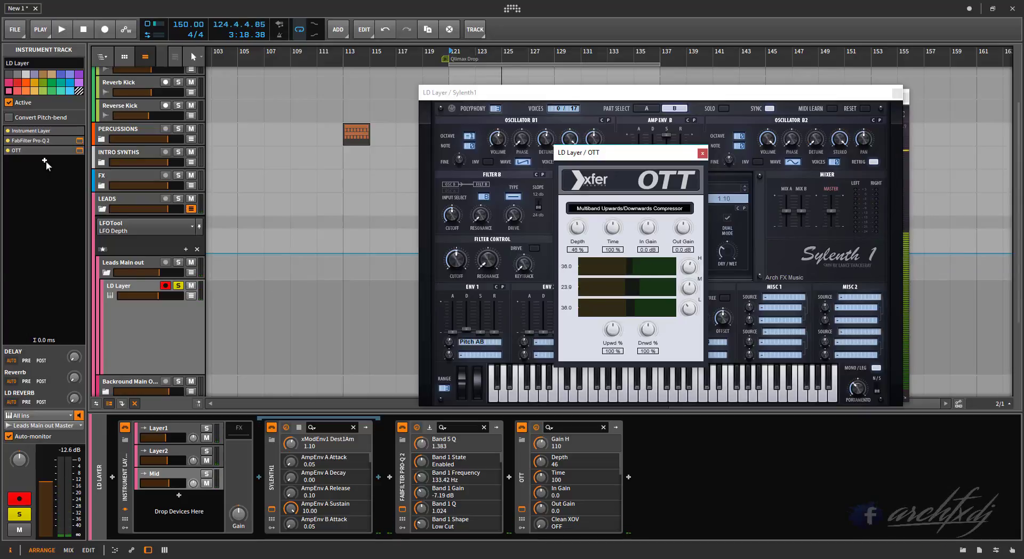
Step: Add the Satin tape machine after OTT on the LD Layer track and start playback
left_click(46, 161)
type("sati")
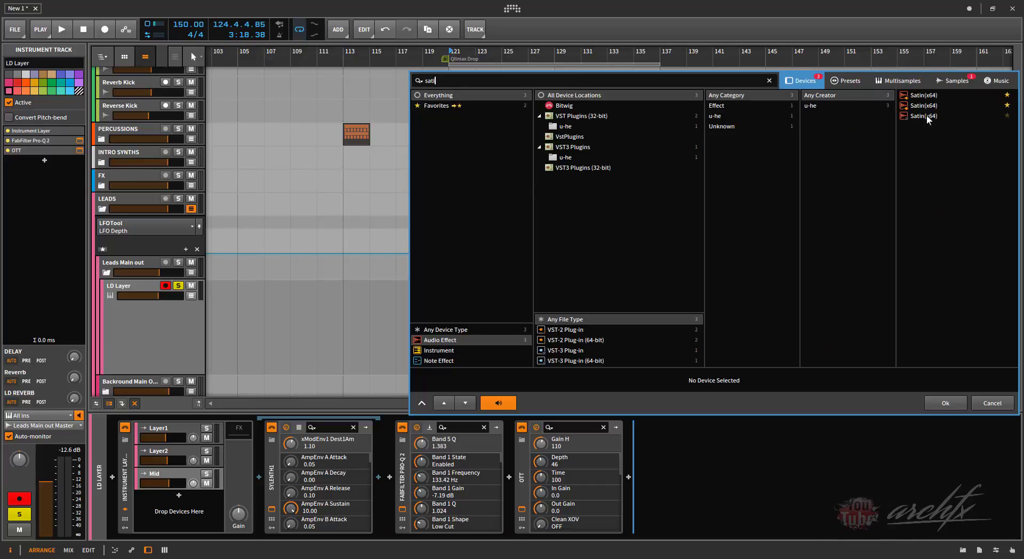
double_click(926, 115)
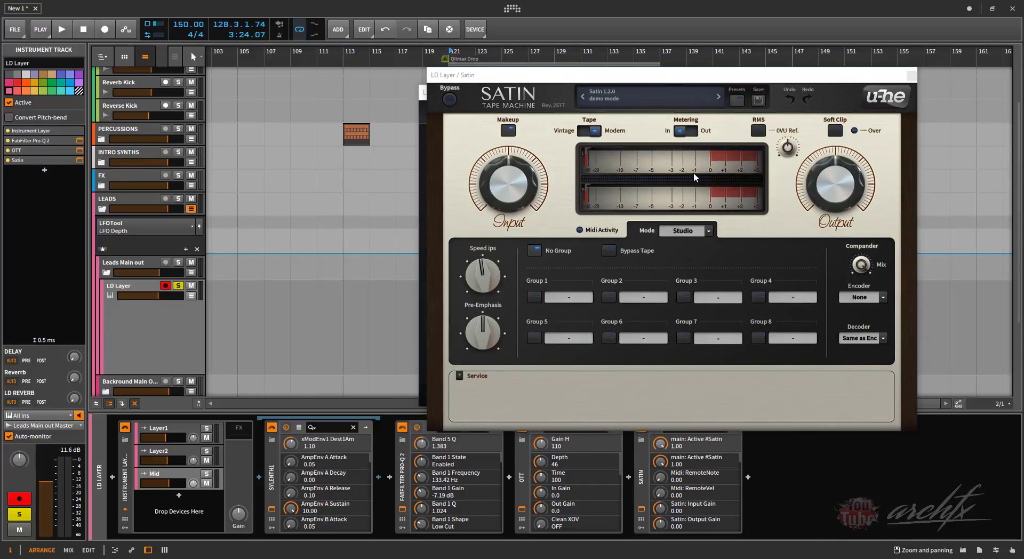
left_click(706, 84)
key("space")
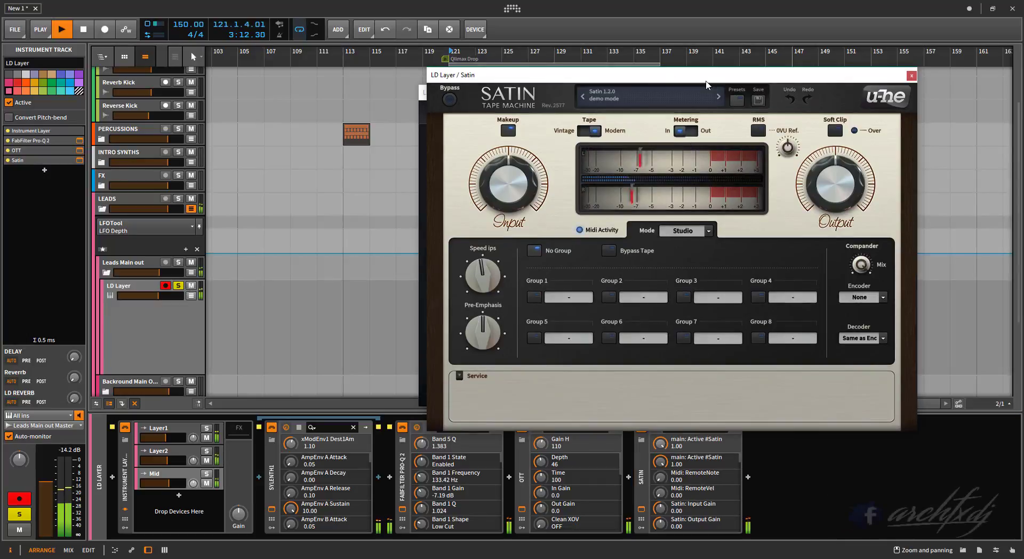
Step: Load Satin's Studio Mode preset BH Heavy Exciter and reduce the output gain to 1.60 dB
left_click(736, 101)
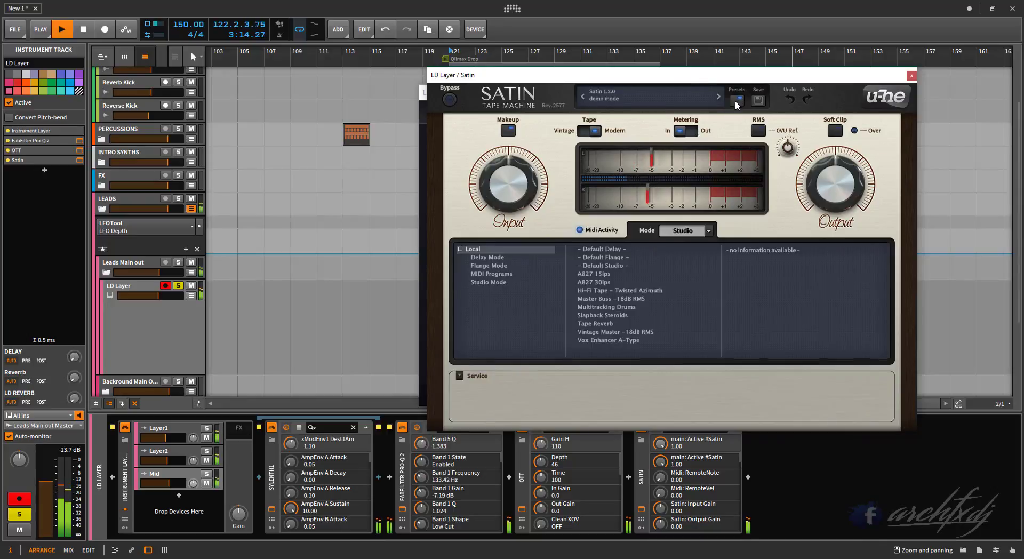
left_click(485, 283)
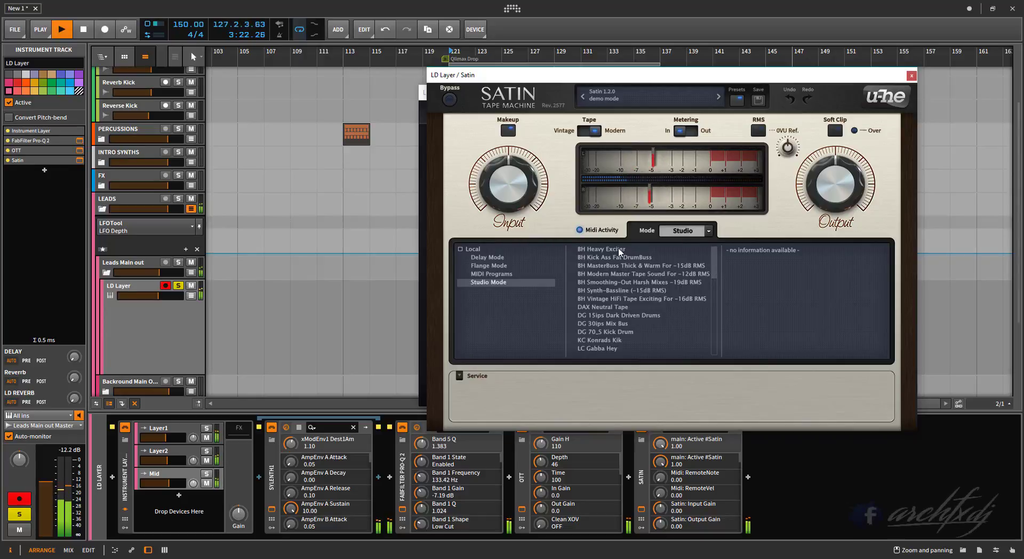
left_click(618, 250)
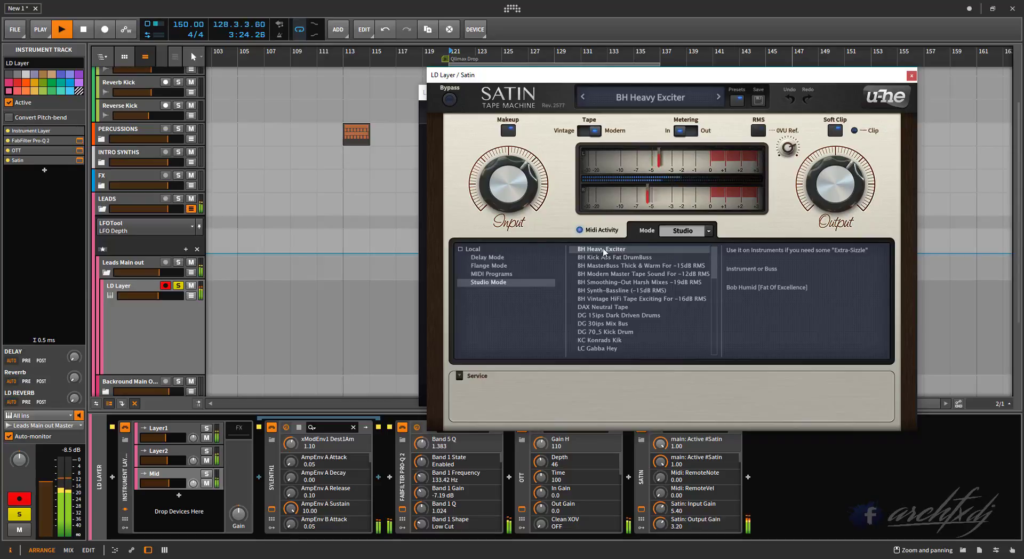
left_click_drag(839, 193, 838, 204)
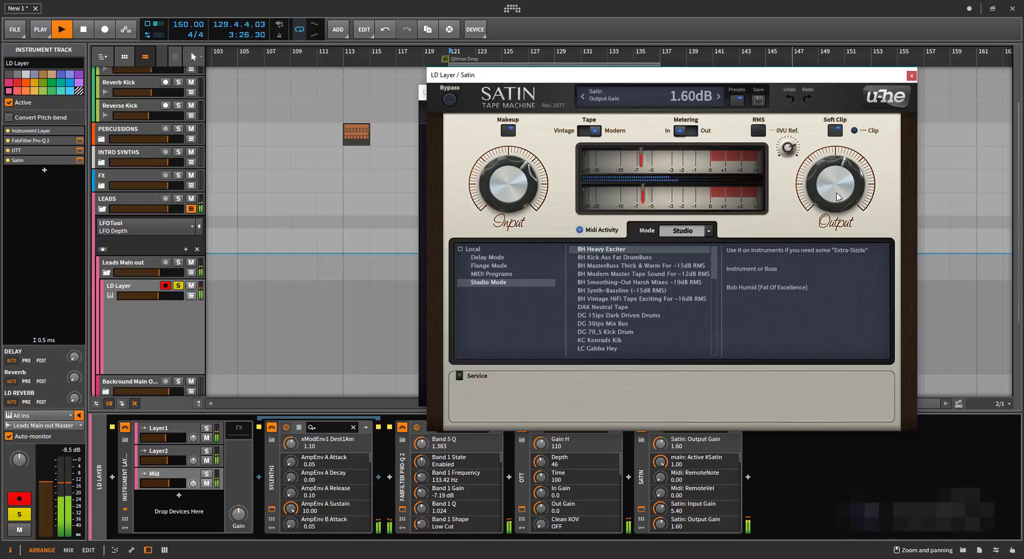
Step: Close the open Satin, Sylenth1, Pro-Q 2 and OTT plugin windows to clear the arrangement view
left_click(913, 77)
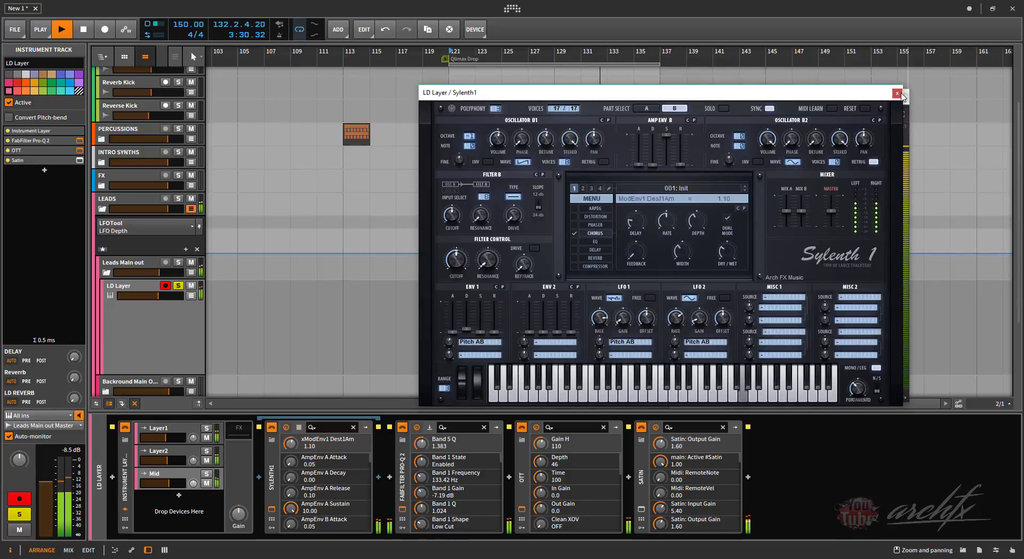
left_click(896, 93)
left_click(906, 97)
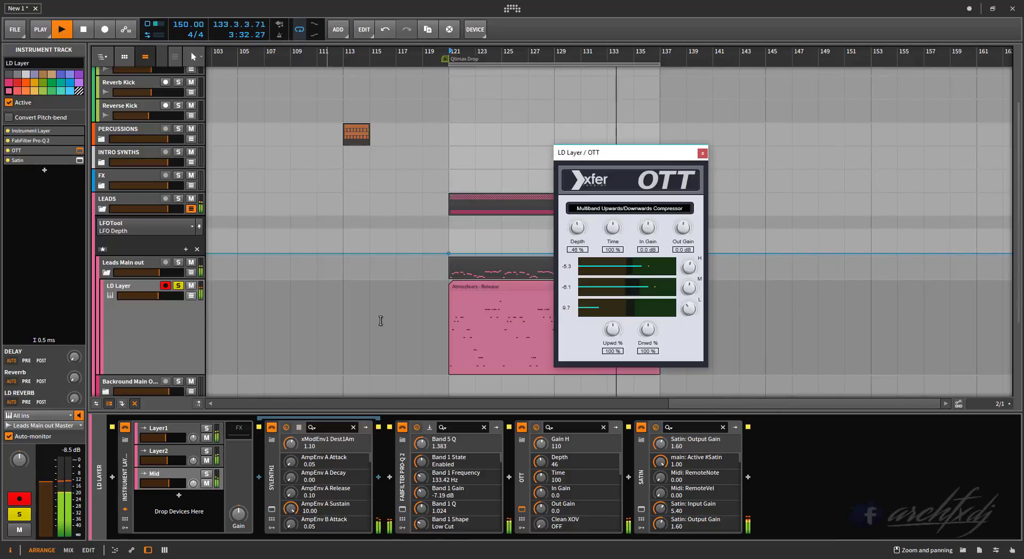
left_click(702, 153)
Step: Unsolo the LD Layer track to hear it with the rest of the mix, and solo it again
scroll(160, 213, "down", 4)
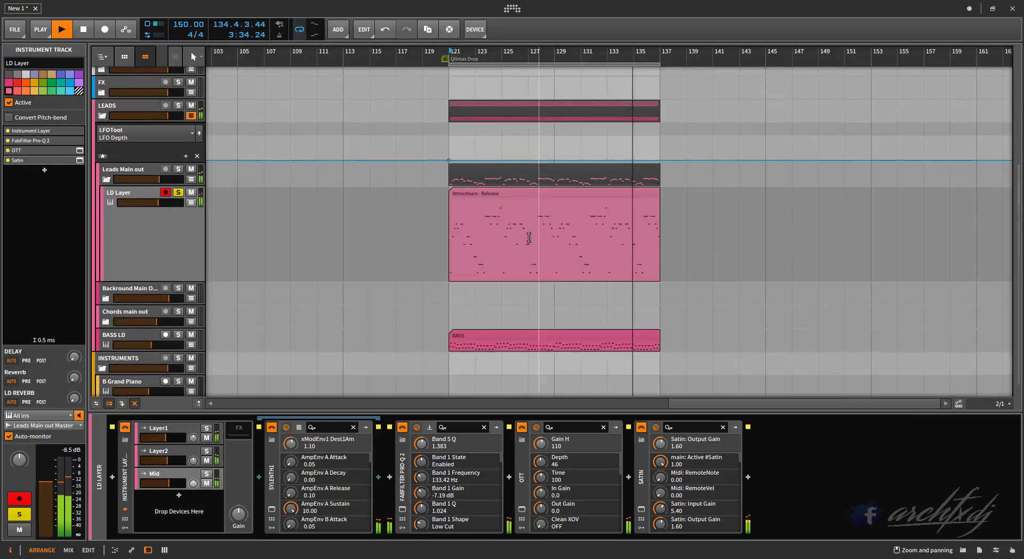
left_click(179, 194)
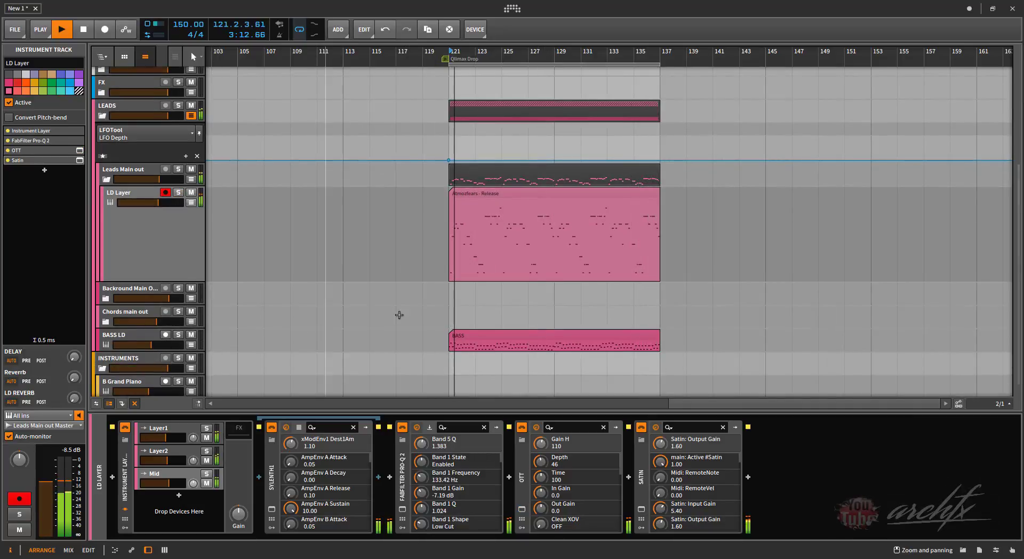
key("s")
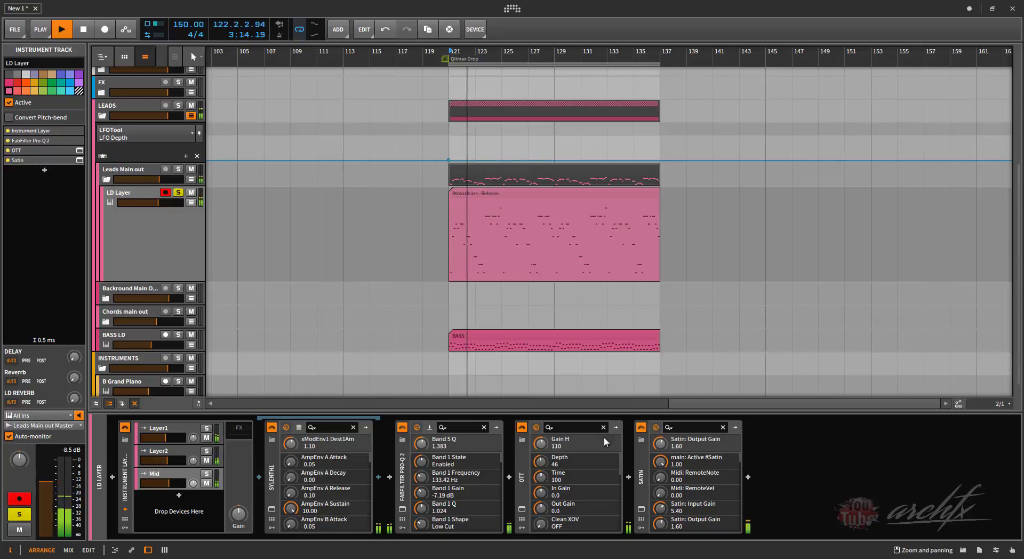
Step: Find the stereo imagers among the audio effects and add iZotope Ozone 5 Imager after Satin on the LD Layer track
left_click(44, 170)
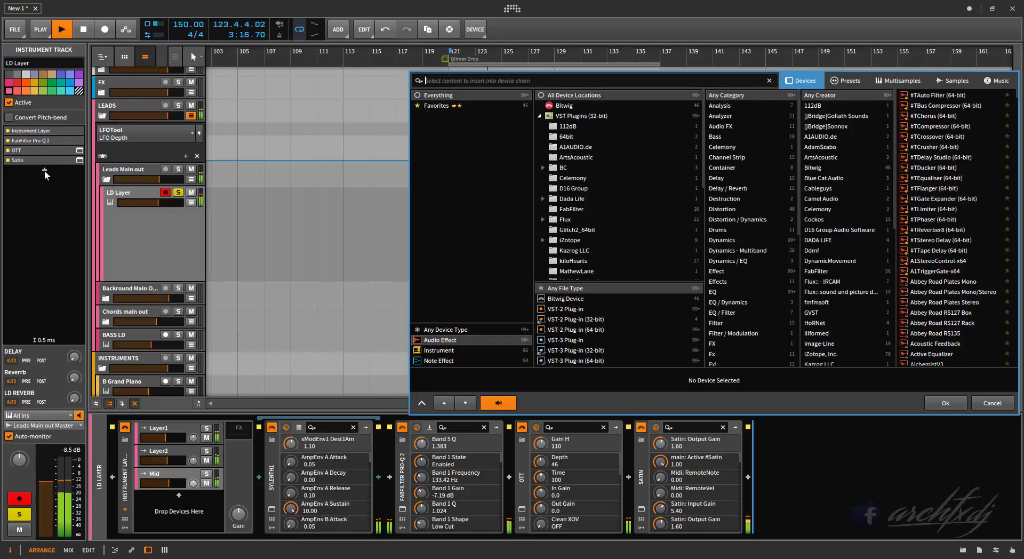
type("i")
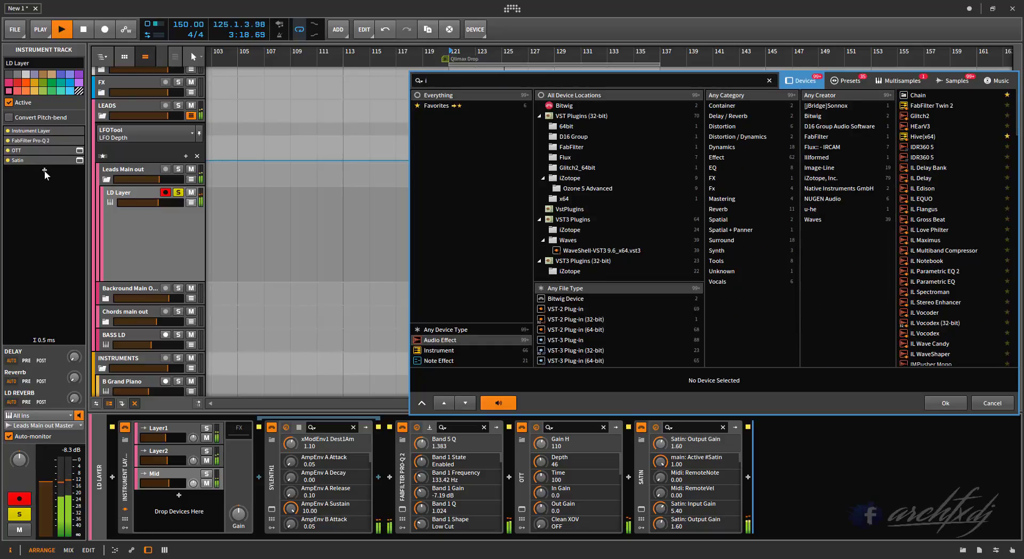
type("mager")
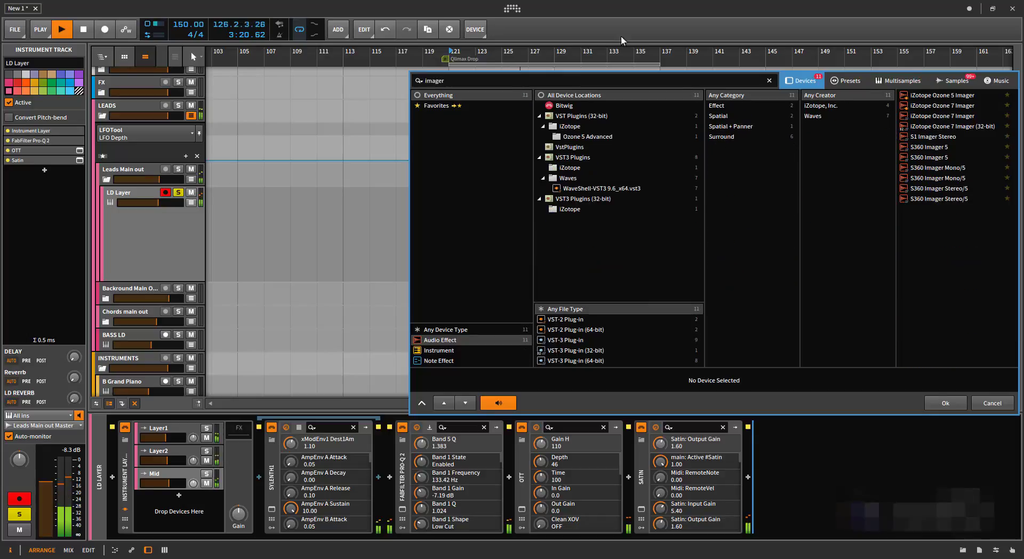
double_click(930, 149)
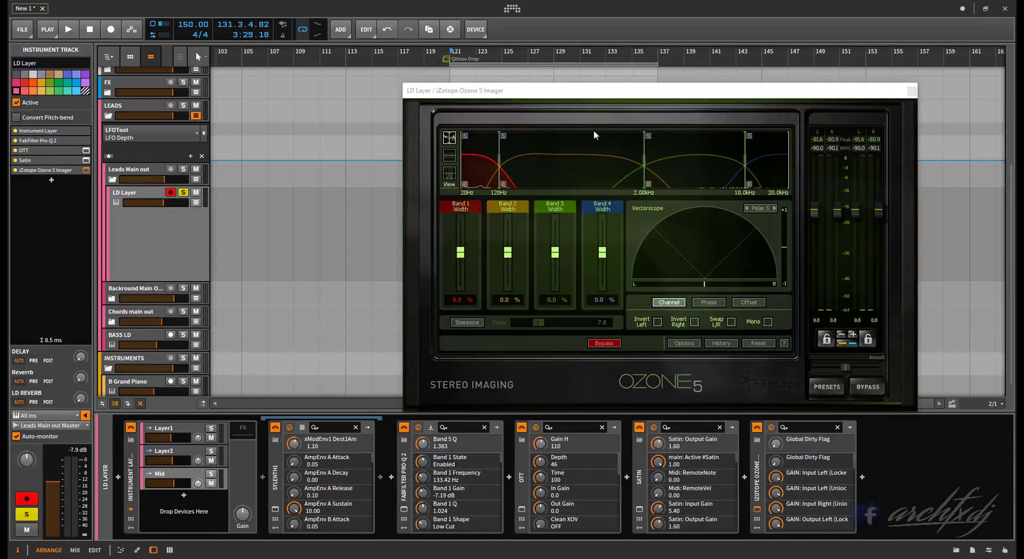
Step: Set the Imager's Band 1–4 widths to -100%, 23.4%, 29.7% and 39.1%, and enable Stereoize with a delay of 20.0
left_click_drag(460, 252, 460, 287)
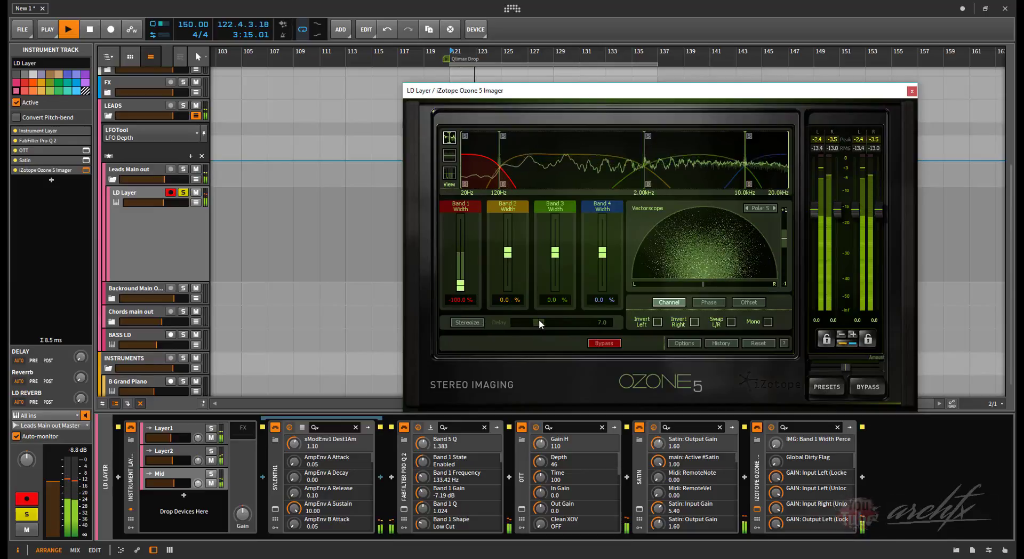
left_click(471, 322)
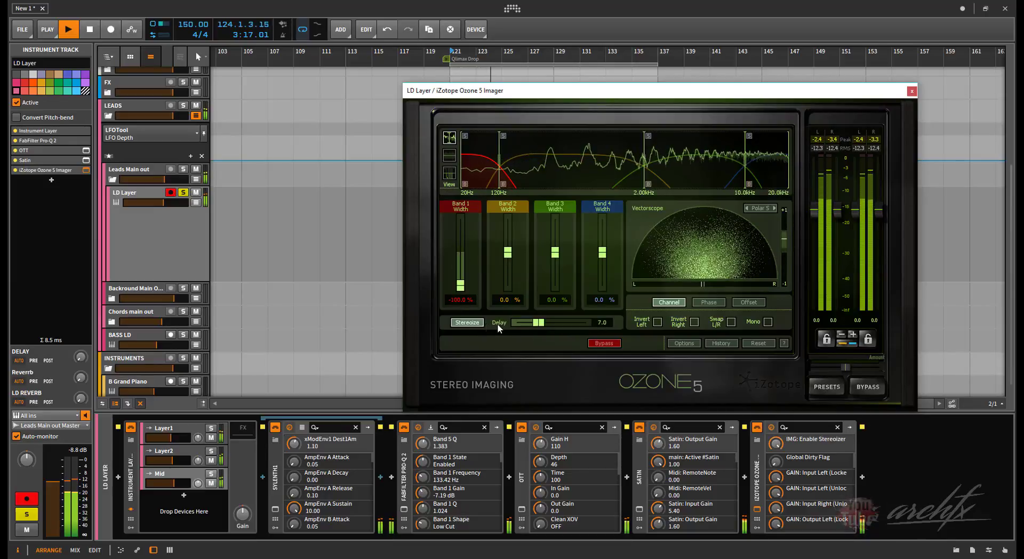
left_click_drag(538, 323, 592, 323)
mouse_move(602, 252)
left_mouse_down()
mouse_move(602, 236)
mouse_move(555, 242)
mouse_move(601, 244)
left_mouse_up()
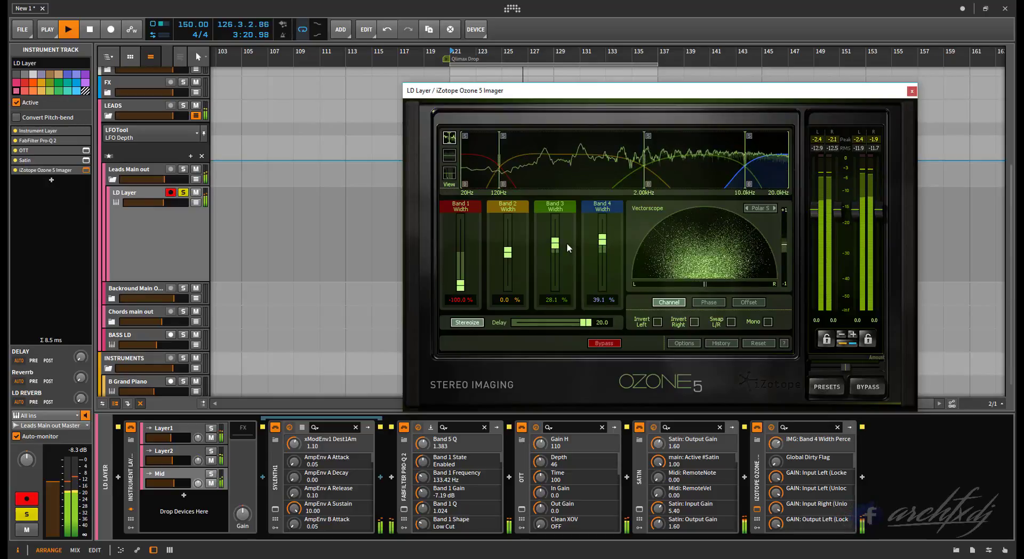
left_click_drag(514, 252, 556, 243)
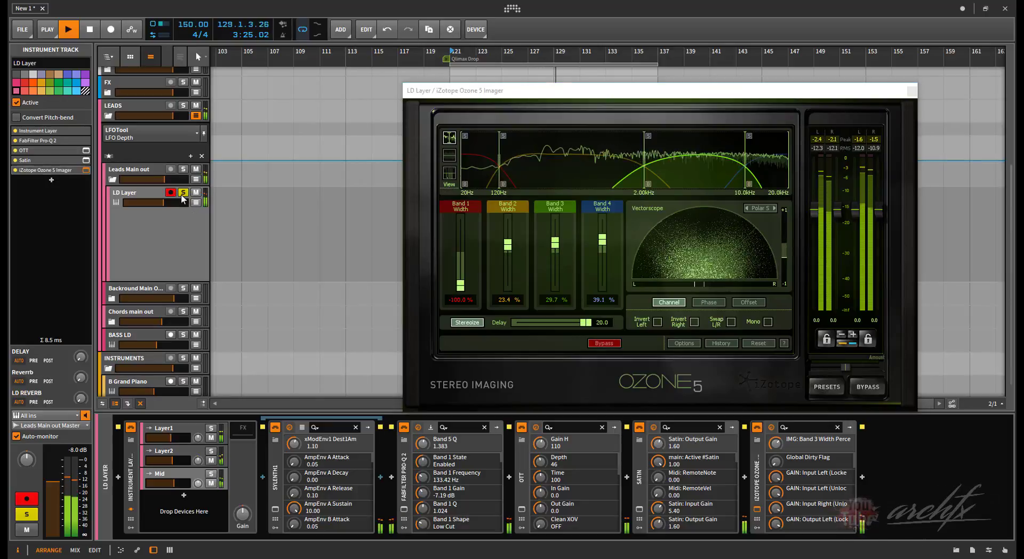